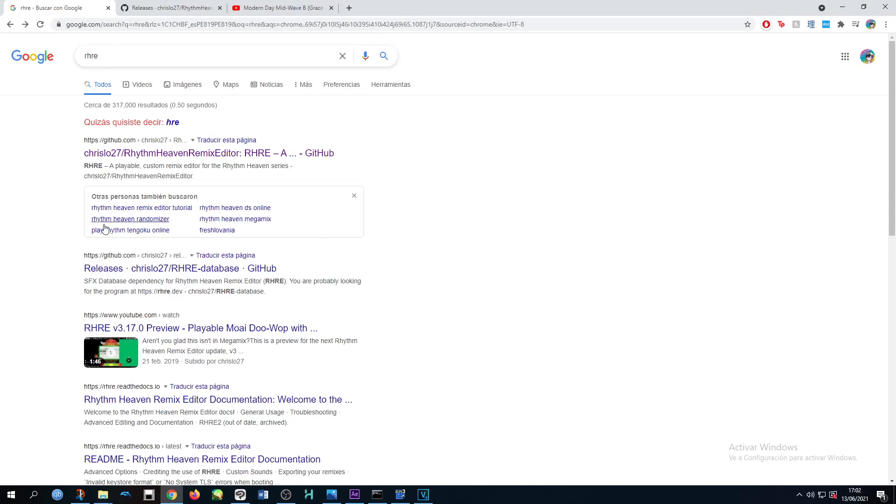
{"action": "left_click", "coordinate": [401, 495]}
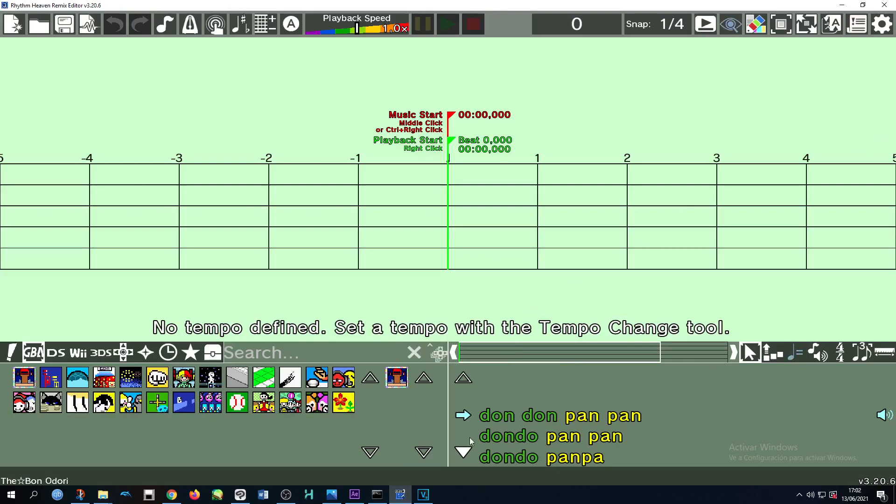
{"action": "left_click", "coordinate": [398, 500]}
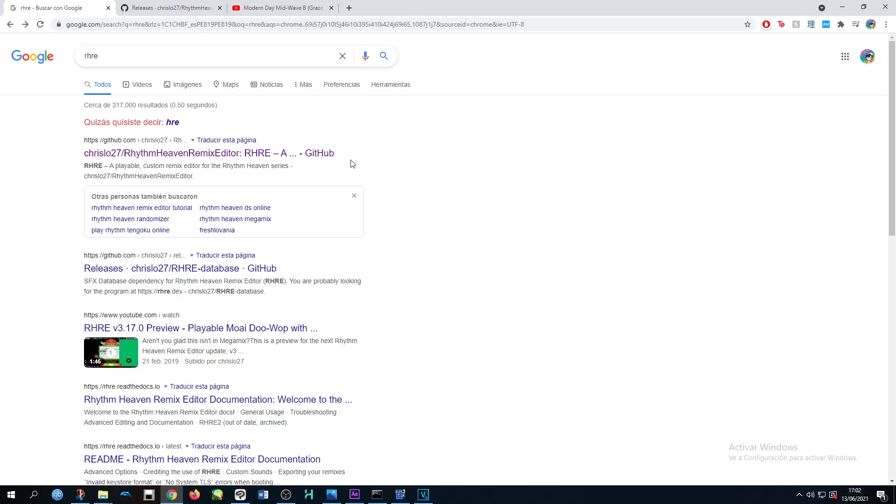
{"action": "left_click_drag", "start_coordinate": [159, 60], "coordinate": [59, 64]}
{"action": "left_click", "coordinate": [16, 145]}
{"action": "left_click", "coordinate": [157, 6]}
{"action": "left_click", "coordinate": [65, 3]}
Open the RhythmHeavenRemixEditor GitHub repository from the search results in a new tab and go to its releases page
{"action": "middle_click", "coordinate": [220, 159]}
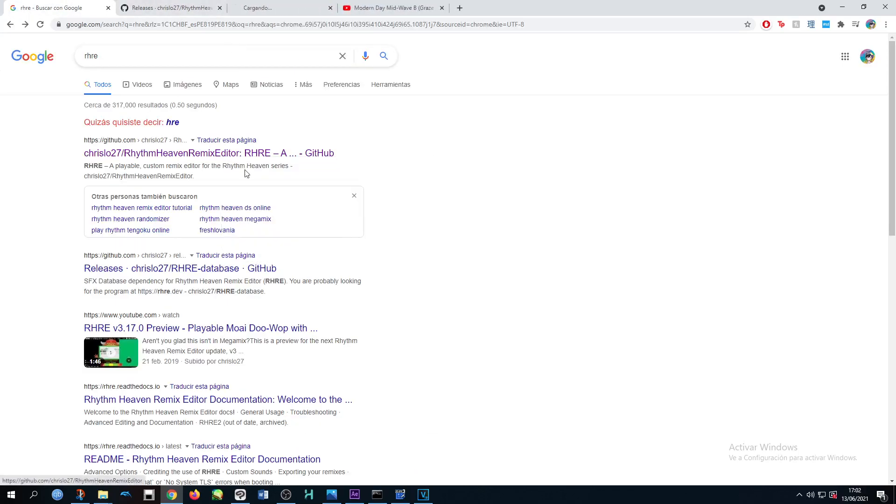
{"action": "left_click", "coordinate": [281, 8]}
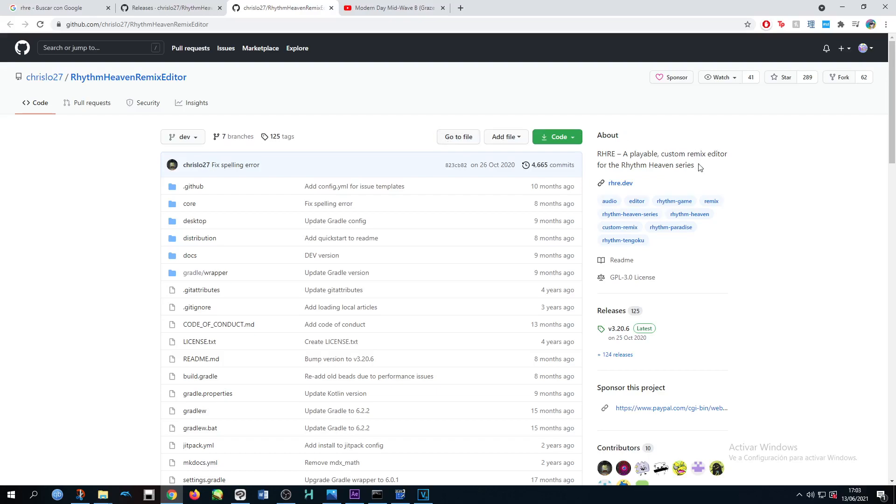
{"action": "scroll", "coordinate": [524, 190], "scroll_direction": "down", "scroll_amount": 1}
{"action": "scroll", "coordinate": [531, 192], "scroll_direction": "up", "scroll_amount": 1}
{"action": "scroll", "coordinate": [303, 197], "scroll_direction": "down", "scroll_amount": 1}
{"action": "scroll", "coordinate": [320, 224], "scroll_direction": "up", "scroll_amount": 1}
{"action": "left_click", "coordinate": [612, 311]}
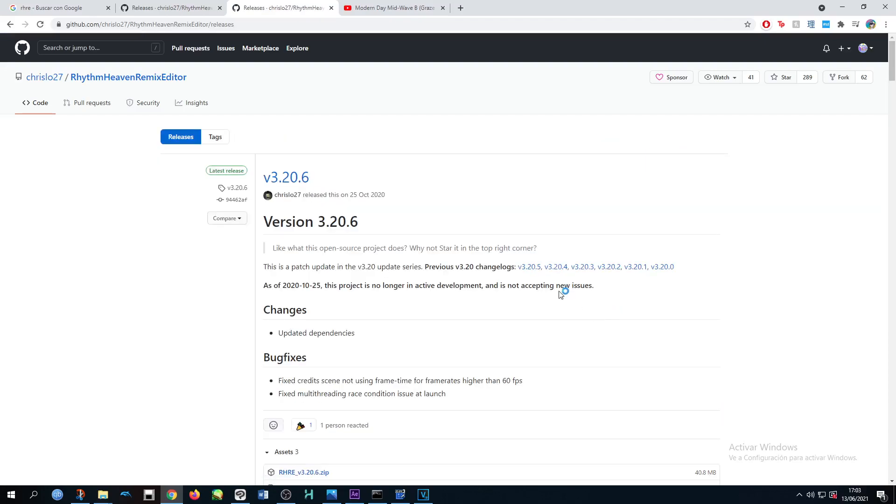
Download RHRE_v3.20.6.zip from the v3.20.6 release assets and have it open once the download finishes
{"action": "scroll", "coordinate": [485, 278], "scroll_direction": "down", "scroll_amount": 3}
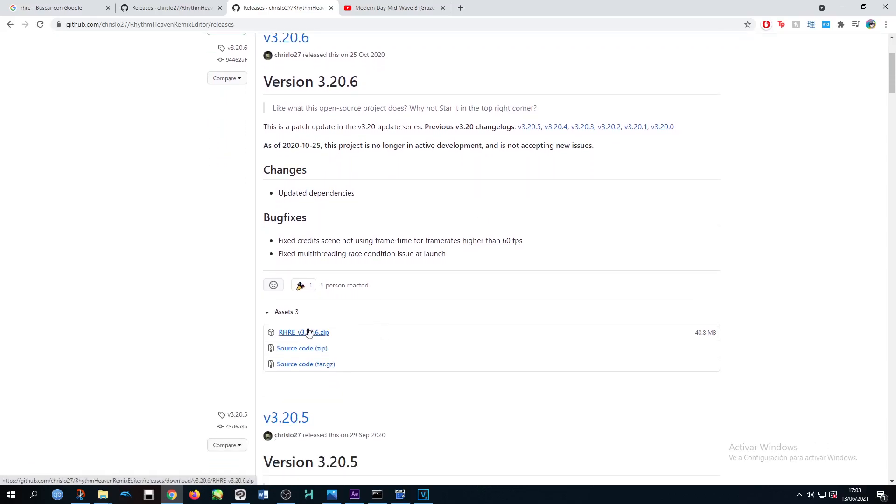
{"action": "left_click", "coordinate": [308, 332]}
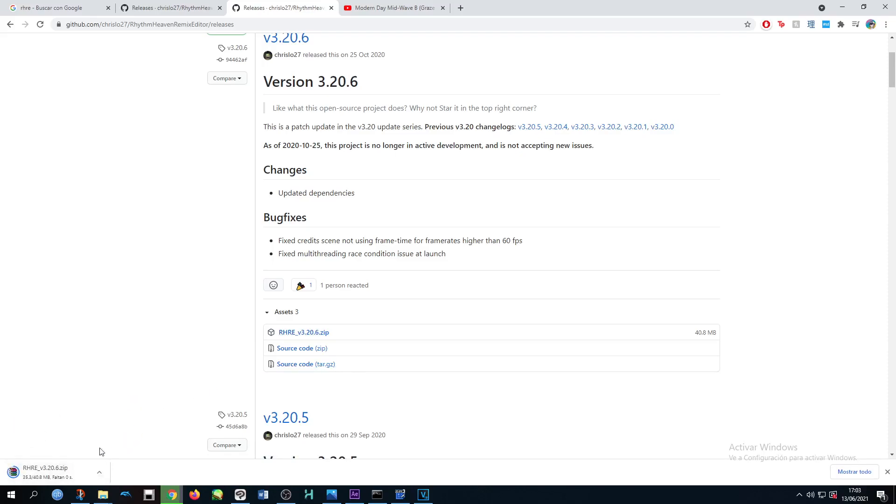
{"action": "left_click", "coordinate": [64, 475]}
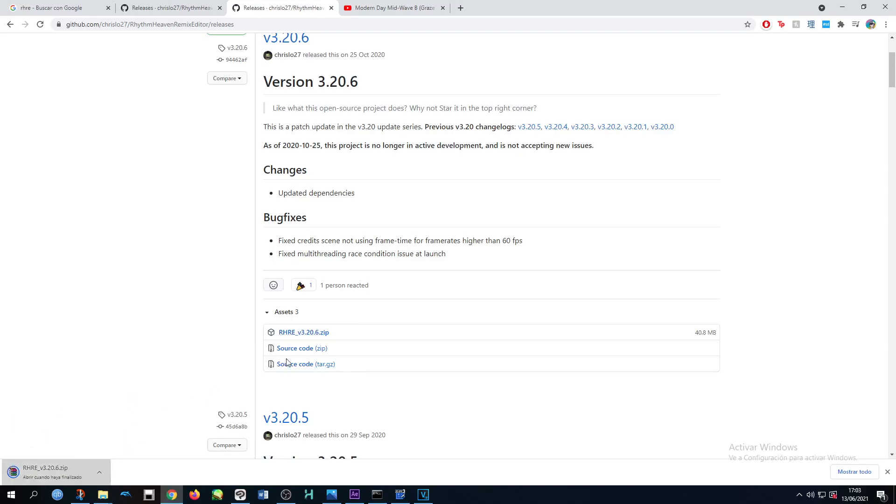
Look inside the archive's Rhythm Heaven Remix Editor folder, return to the archive root and close the archive window
{"action": "double_click", "coordinate": [402, 204]}
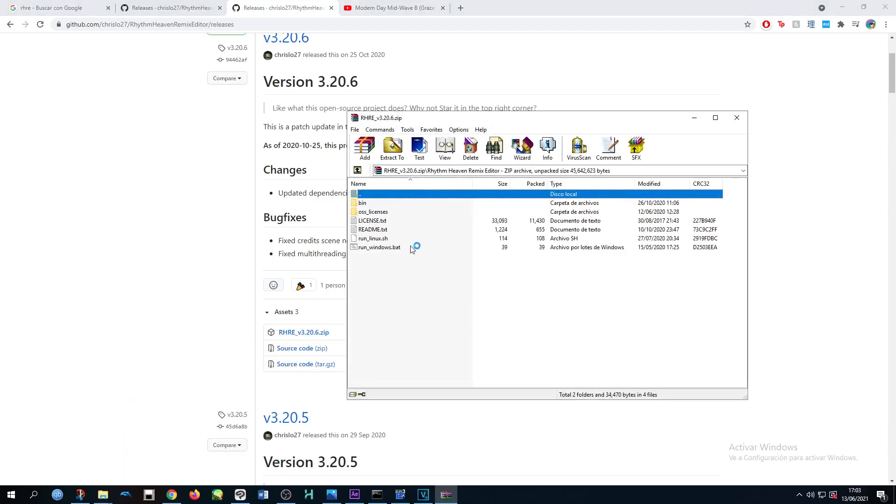
{"action": "double_click", "coordinate": [397, 195]}
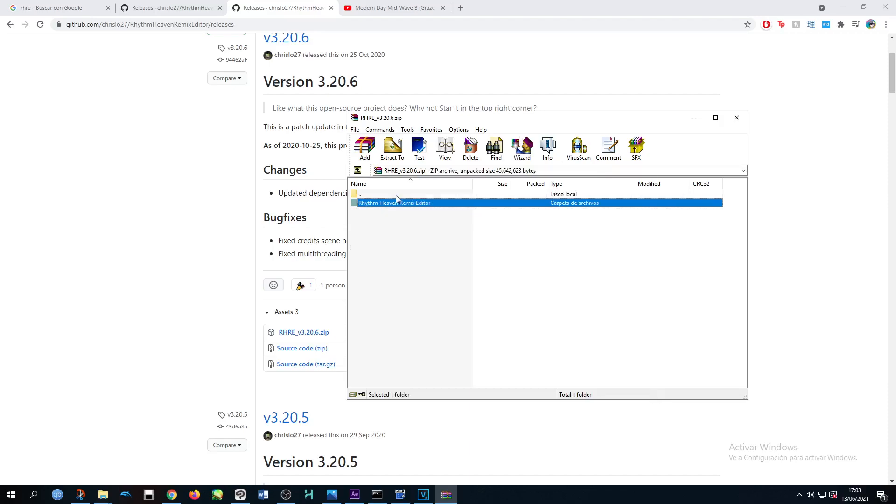
{"action": "left_click", "coordinate": [737, 117]}
Look through the older v3.19 release notes in the other releases tab, including the macOS notes, and return to the v3.20.6 release
{"action": "left_click", "coordinate": [201, 7]}
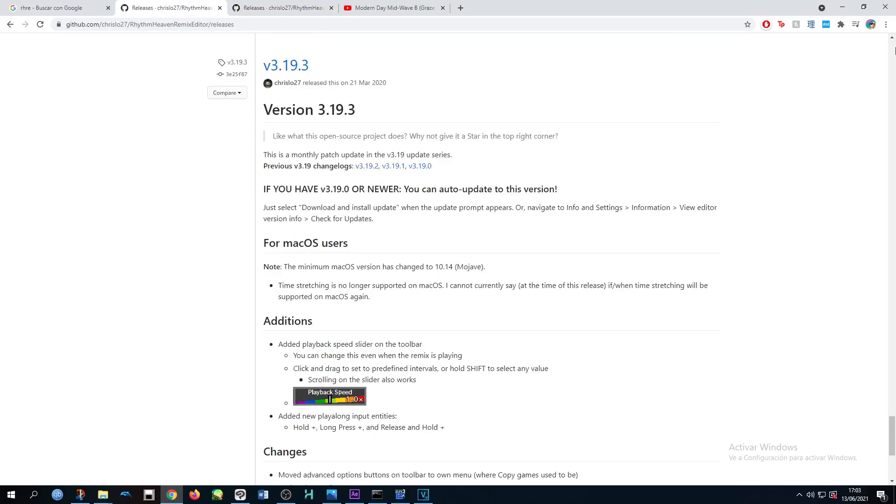
{"action": "left_click_drag", "start_coordinate": [260, 248], "coordinate": [384, 250]}
{"action": "left_click", "coordinate": [384, 251]}
{"action": "left_click", "coordinate": [284, 8]}
{"action": "left_click", "coordinate": [184, 5]}
{"action": "scroll", "coordinate": [889, 58], "scroll_direction": "up", "scroll_amount": 13}
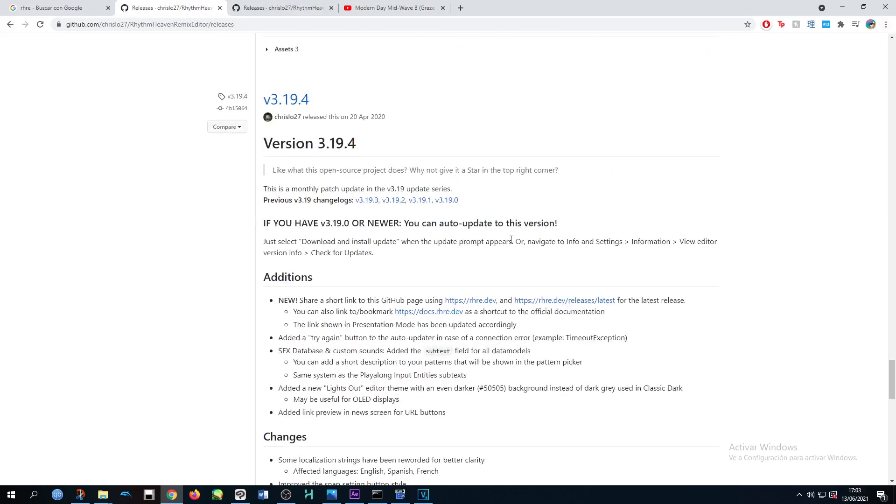
{"action": "scroll", "coordinate": [514, 239], "scroll_direction": "up", "scroll_amount": 8}
{"action": "left_click", "coordinate": [266, 4]}
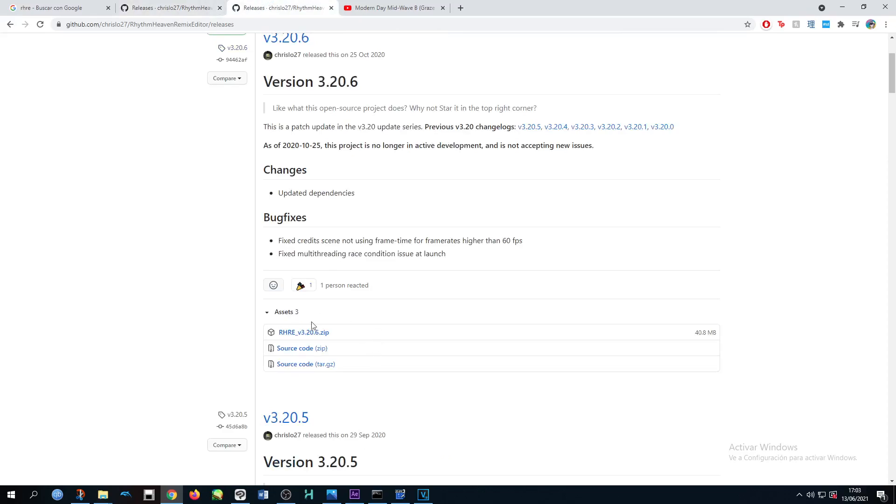
Open the RHRE_v3.20.6 archive from the Descargas folder in File Explorer and view its Rhythm Heaven Remix Editor folder
{"action": "mouse_move", "coordinate": [105, 493]}
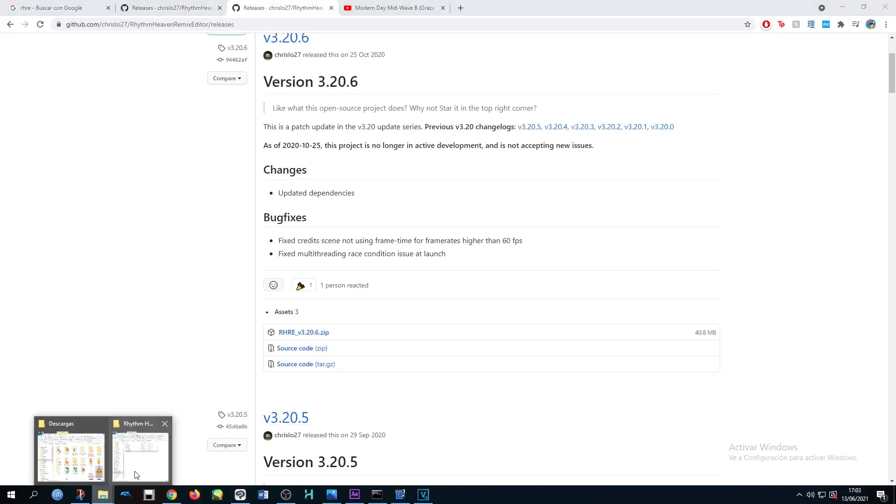
{"action": "left_click", "coordinate": [152, 441]}
{"action": "left_click", "coordinate": [760, 153]}
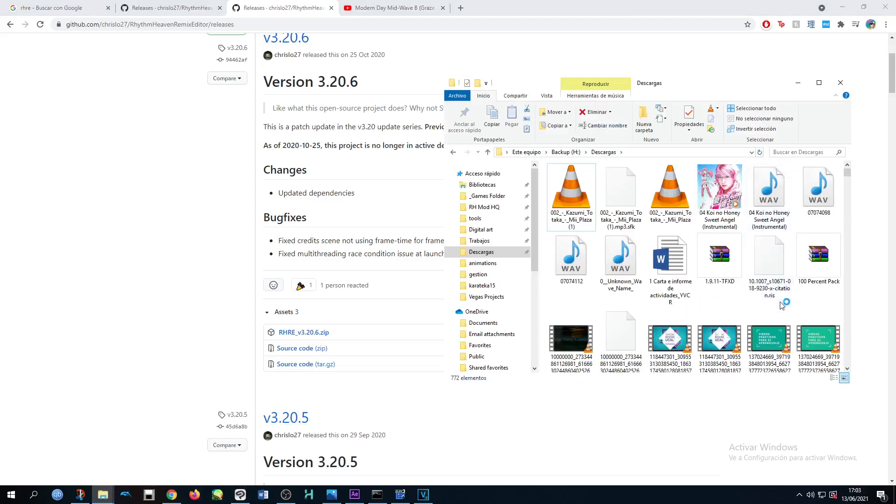
{"action": "double_click", "coordinate": [770, 245]}
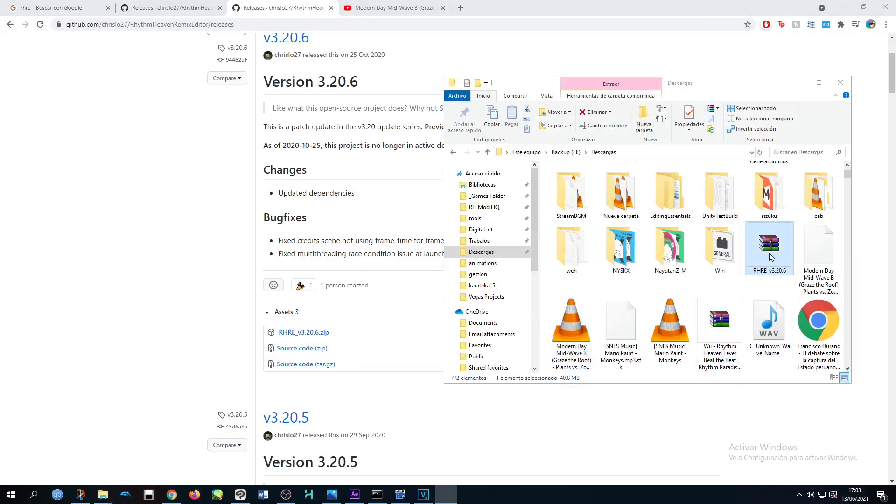
{"action": "double_click", "coordinate": [407, 204]}
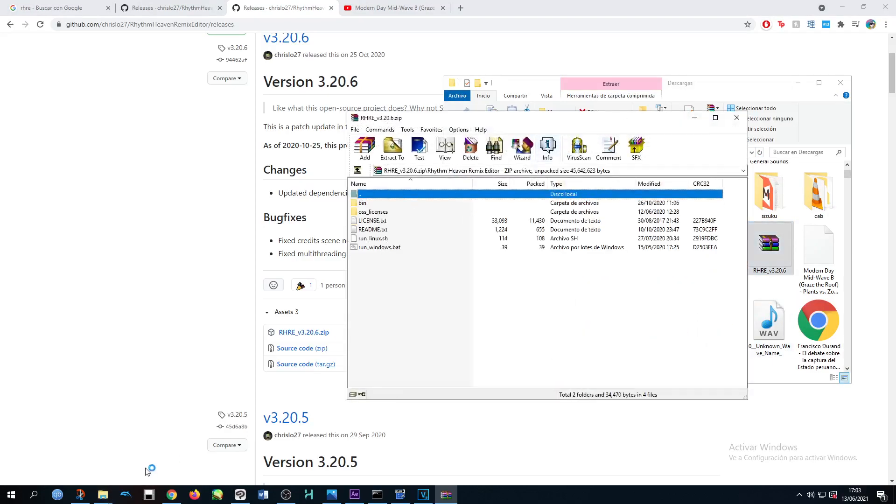
Extract the Rhythm Heaven Remix Editor folder from the archive into the Rhythm Heaven folder under Resources on drive D
{"action": "mouse_move", "coordinate": [103, 495]}
{"action": "left_click", "coordinate": [154, 448]}
{"action": "left_click_drag", "start_coordinate": [420, 119], "coordinate": [268, 99]}
{"action": "left_click", "coordinate": [649, 112]}
{"action": "double_click", "coordinate": [237, 177]}
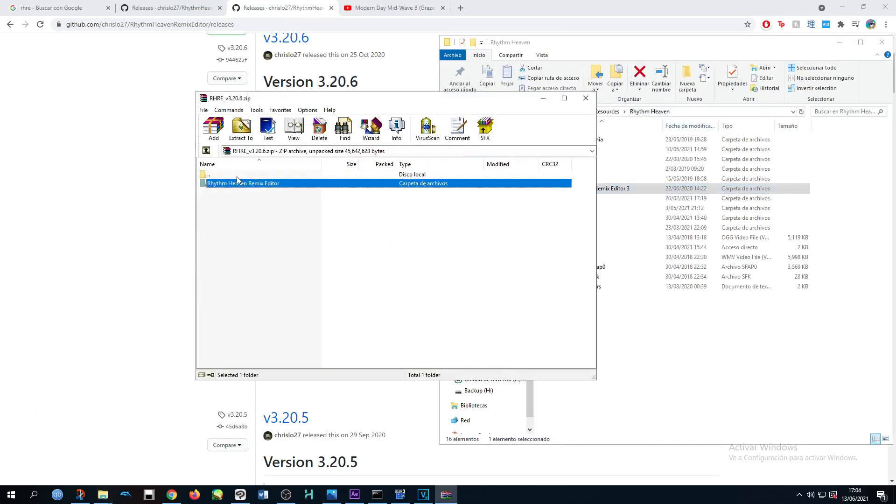
{"action": "left_click_drag", "start_coordinate": [234, 183], "coordinate": [705, 348]}
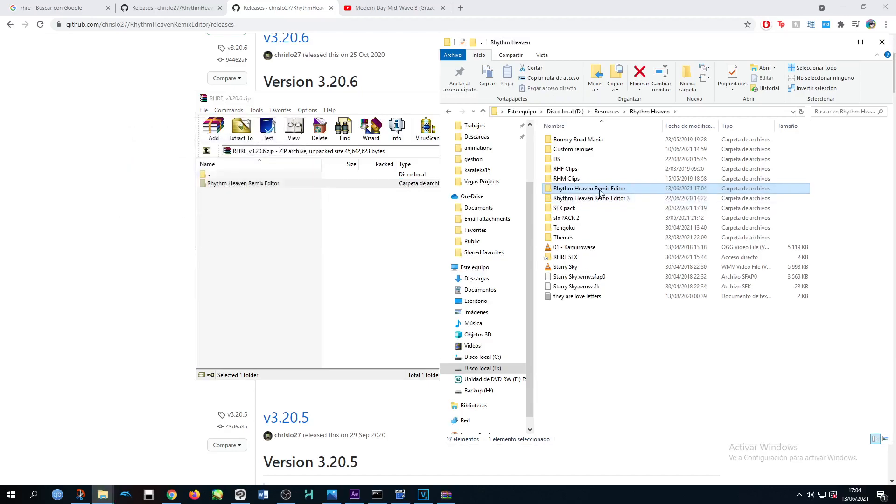
Launch the editor with run_windows from the extracted Rhythm Heaven Remix Editor folder and maximize its window
{"action": "double_click", "coordinate": [601, 189]}
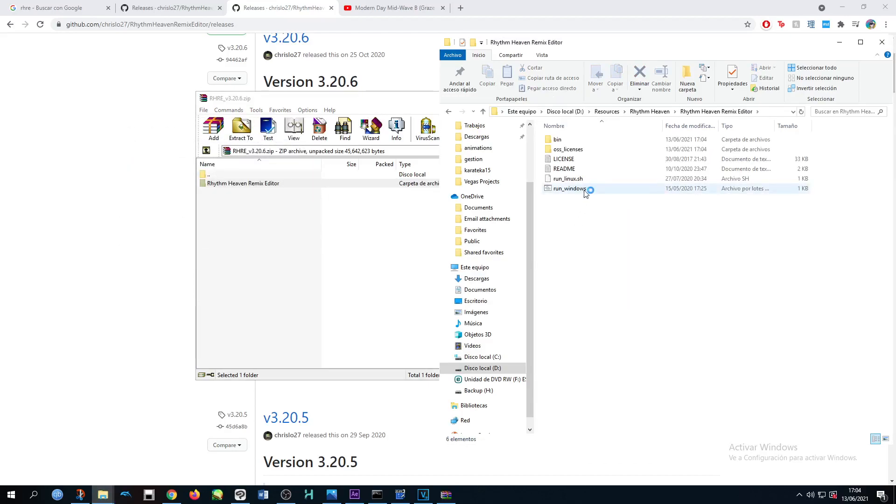
{"action": "left_click", "coordinate": [579, 190]}
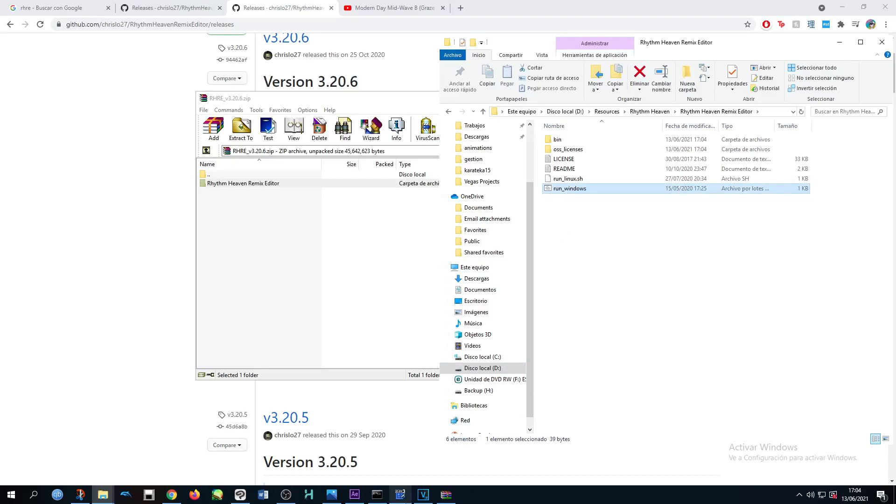
{"action": "mouse_move", "coordinate": [400, 496]}
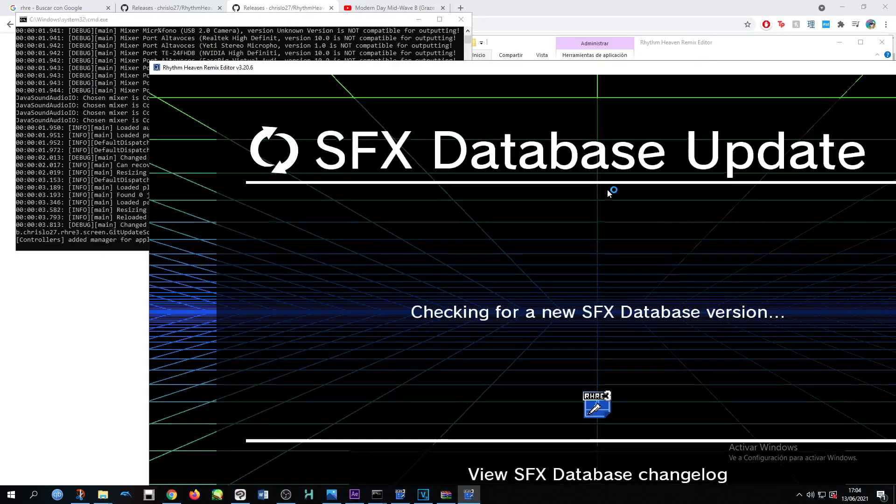
{"action": "left_click_drag", "start_coordinate": [651, 68], "coordinate": [558, 0]}
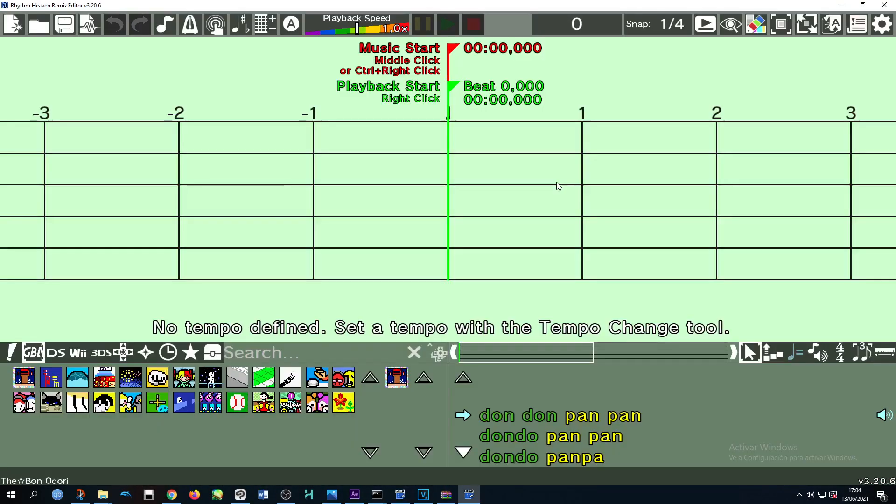
Enable the Game Boundaries view in the editor and close the view selection
{"action": "left_click", "coordinate": [741, 29]}
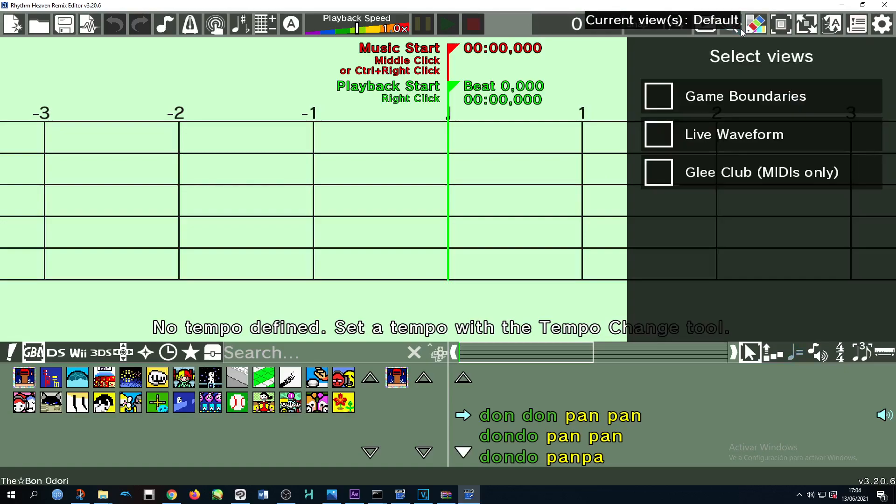
{"action": "left_click", "coordinate": [727, 100]}
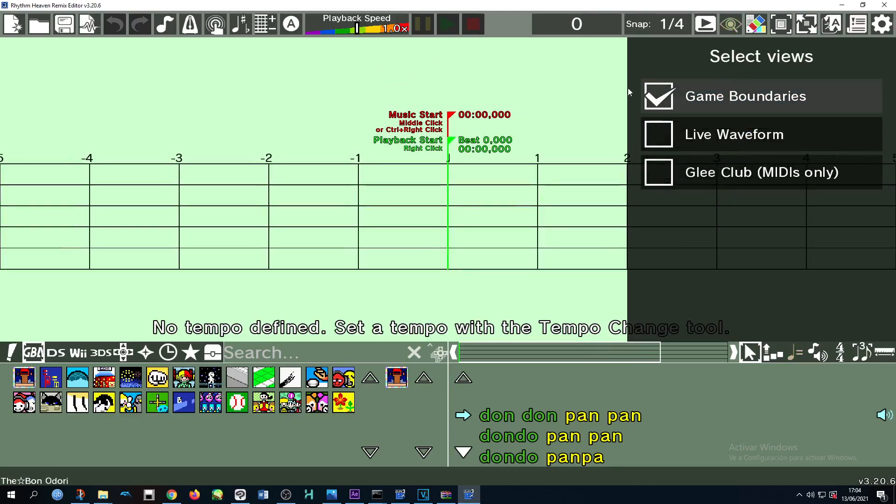
{"action": "left_click", "coordinate": [741, 33]}
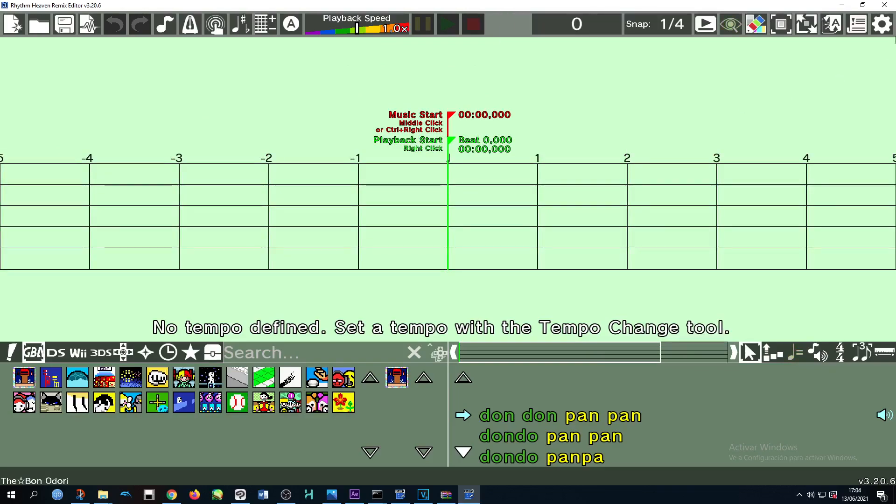
Open the online documentation from the Information page of Info and Settings
{"action": "left_click", "coordinate": [881, 27]}
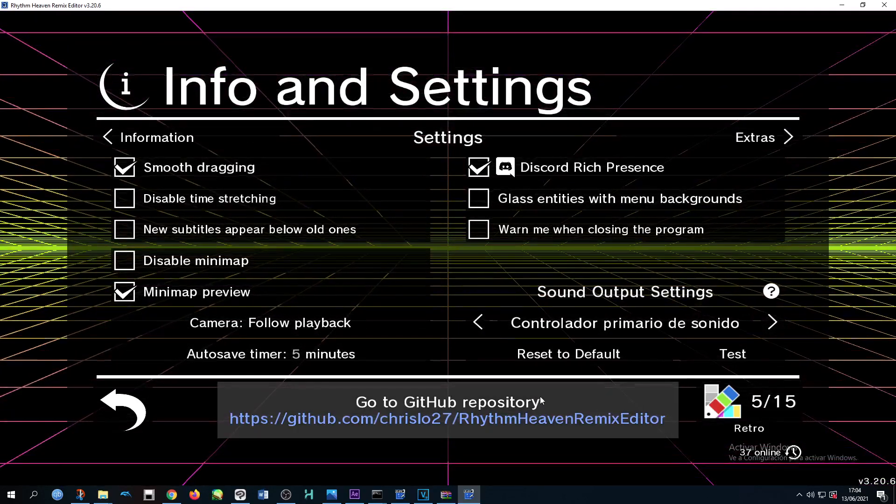
{"action": "left_click", "coordinate": [172, 139]}
{"action": "left_click", "coordinate": [195, 239]}
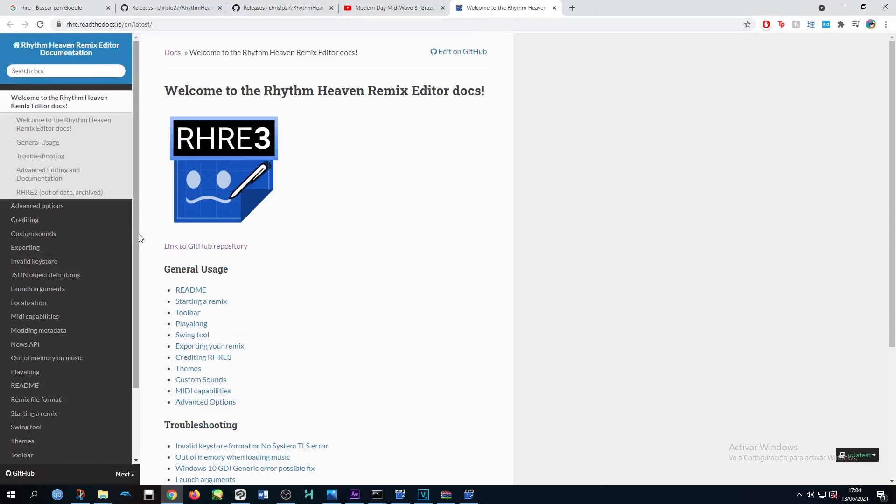
Skim the documentation's table of contents, close the documentation and return to the Rhythm Heaven Remix Editor window
{"action": "scroll", "coordinate": [137, 233], "scroll_direction": "down", "scroll_amount": 2}
{"action": "scroll", "coordinate": [136, 233], "scroll_direction": "up", "scroll_amount": 2}
{"action": "scroll", "coordinate": [115, 199], "scroll_direction": "down", "scroll_amount": 2}
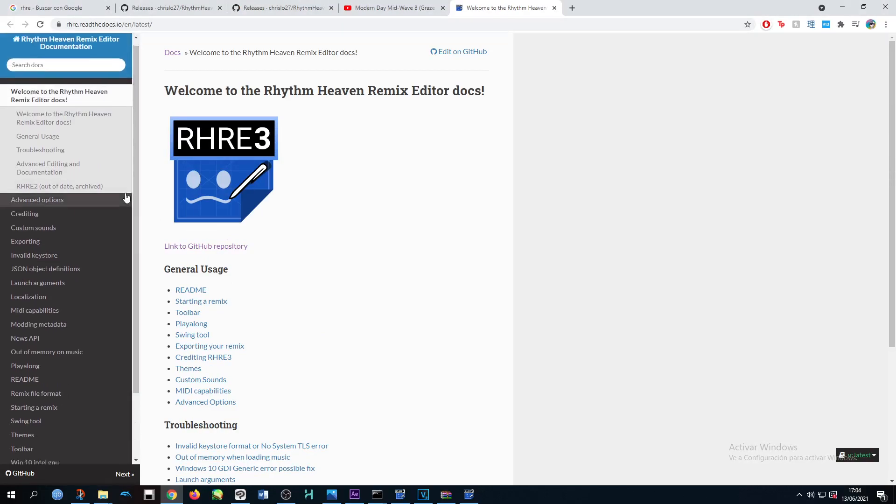
{"action": "left_click", "coordinate": [555, 8]}
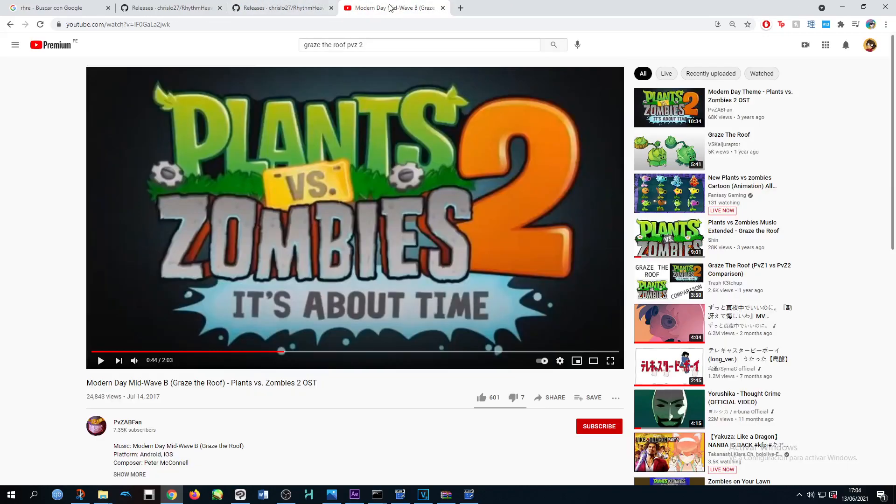
{"action": "left_click", "coordinate": [290, 2]}
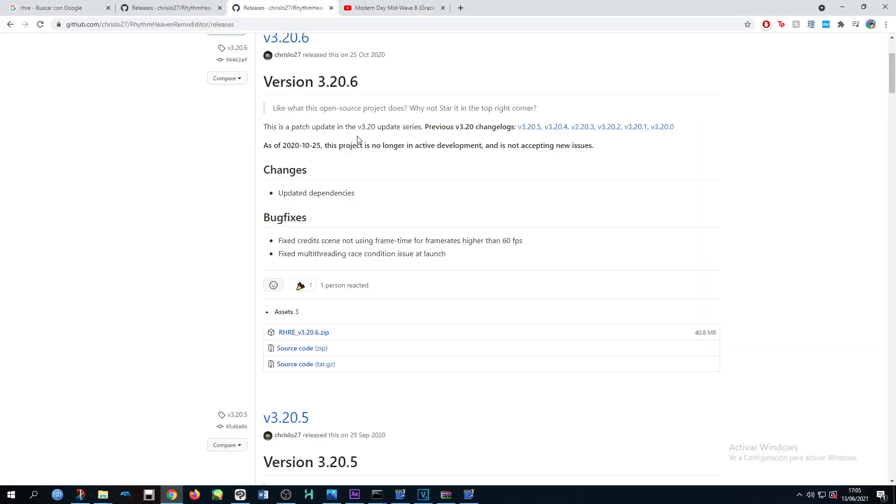
{"action": "left_click", "coordinate": [470, 496]}
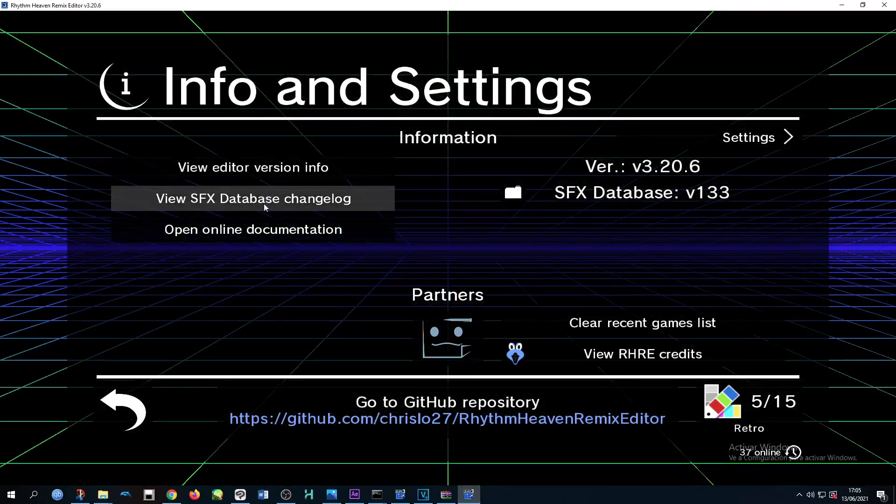
Try the next menu background and switch back to Retro
{"action": "left_click", "coordinate": [771, 423]}
{"action": "right_click", "coordinate": [752, 420]}
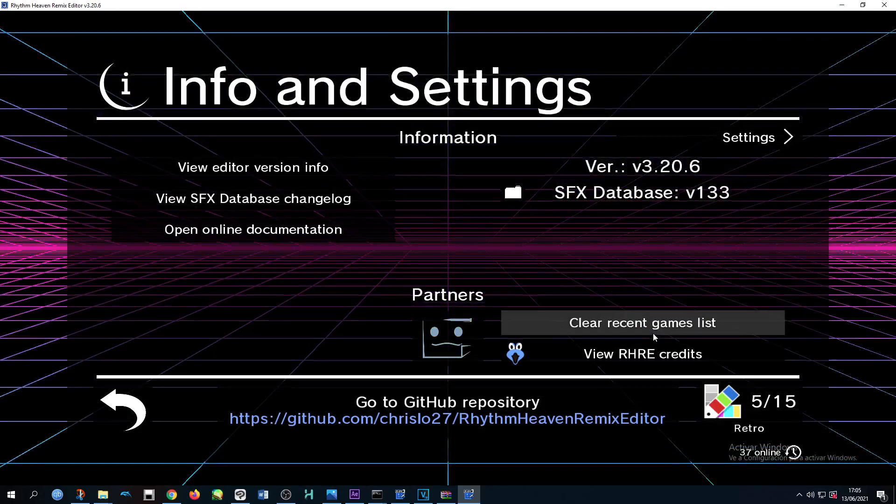
On the Settings page, disable Discord Rich Presence and switch the warning when closing the program on and back off
{"action": "left_click", "coordinate": [757, 140]}
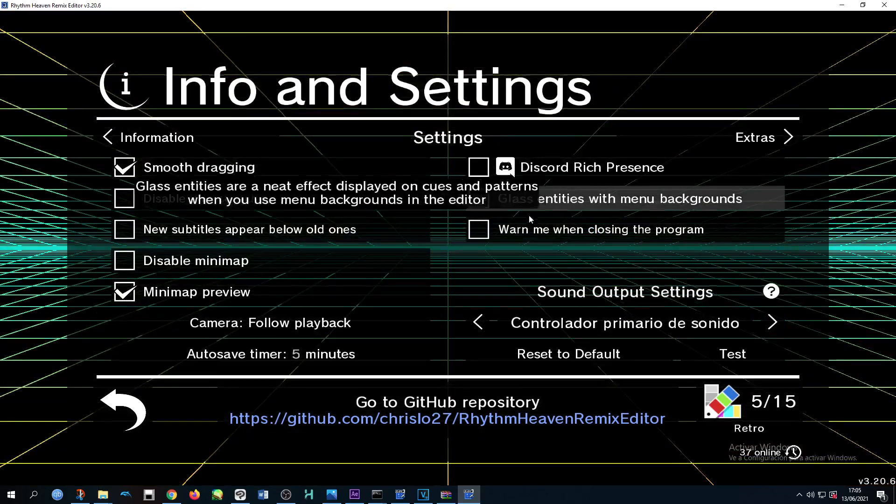
{"action": "left_click", "coordinate": [504, 233]}
{"action": "left_click", "coordinate": [505, 234]}
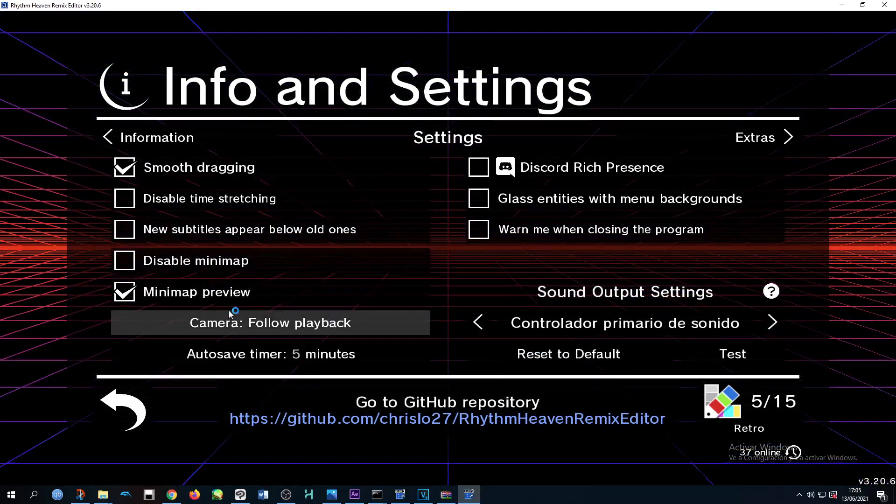
Cycle through the camera modes in the settings and return to Follow playback
{"action": "left_click", "coordinate": [258, 326]}
{"action": "left_click", "coordinate": [262, 326]}
{"action": "left_click", "coordinate": [267, 327]}
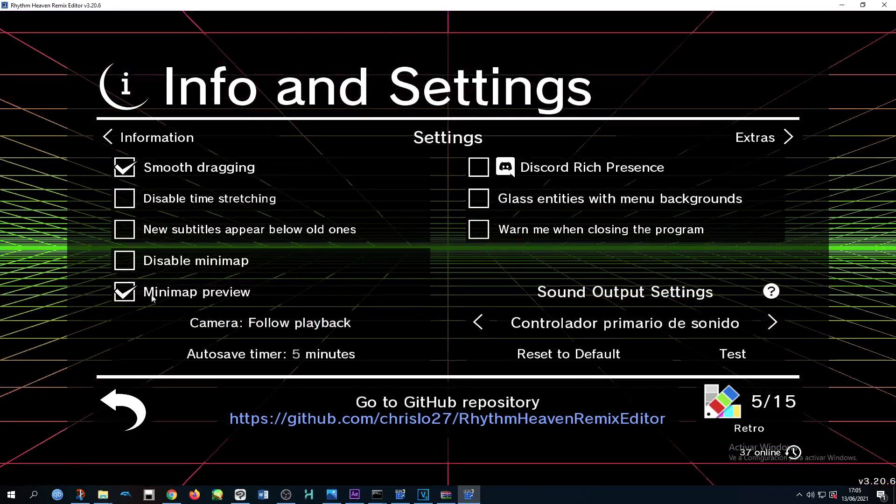
View the Extras page, return to the editor and browse the start of the empty timeline
{"action": "left_click", "coordinate": [770, 138]}
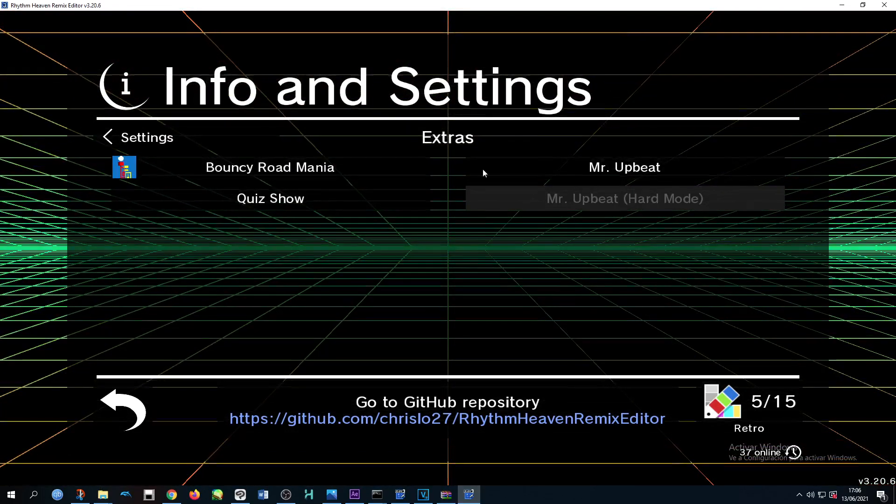
{"action": "left_click", "coordinate": [140, 423]}
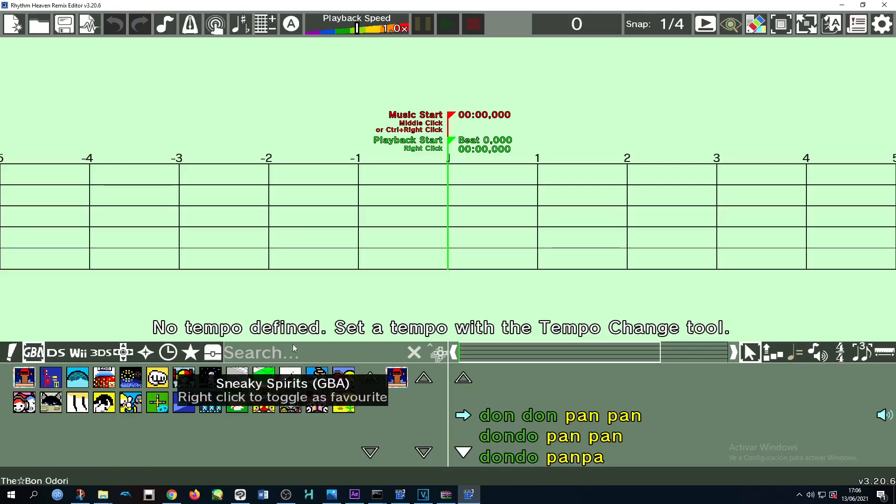
{"action": "left_click", "coordinate": [533, 357]}
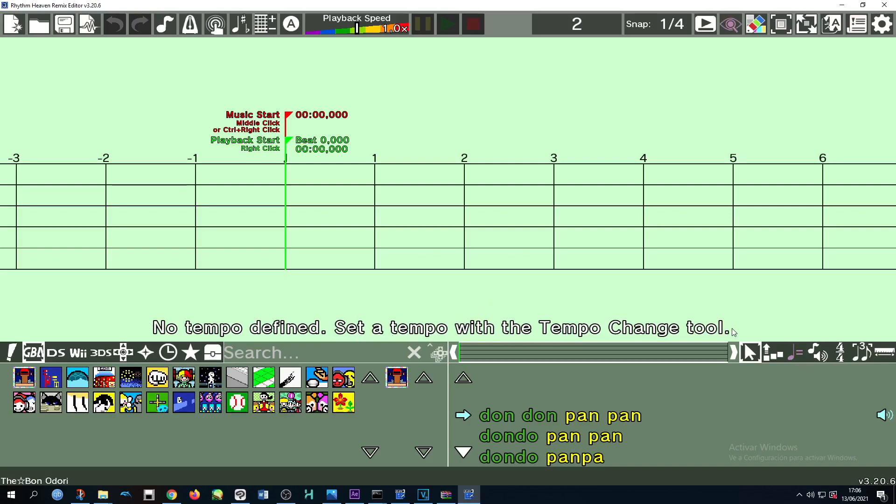
{"action": "left_click_drag", "start_coordinate": [539, 356], "coordinate": [505, 354]}
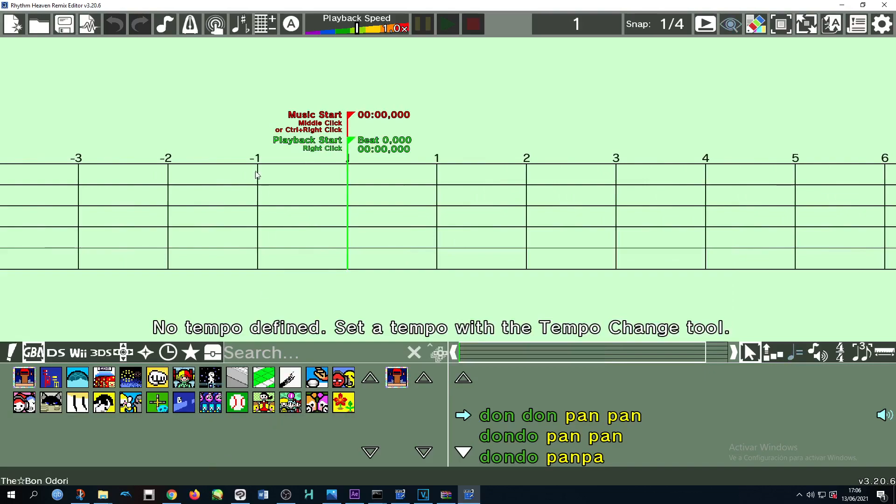
Load 002_-_Kazumi_Totaka_-_Mii_Plaza.mp3 as the remix music and return to the editor
{"action": "left_click", "coordinate": [165, 23]}
{"action": "scroll", "coordinate": [269, 117], "scroll_direction": "down", "scroll_amount": 5}
{"action": "scroll", "coordinate": [274, 116], "scroll_direction": "up", "scroll_amount": 1}
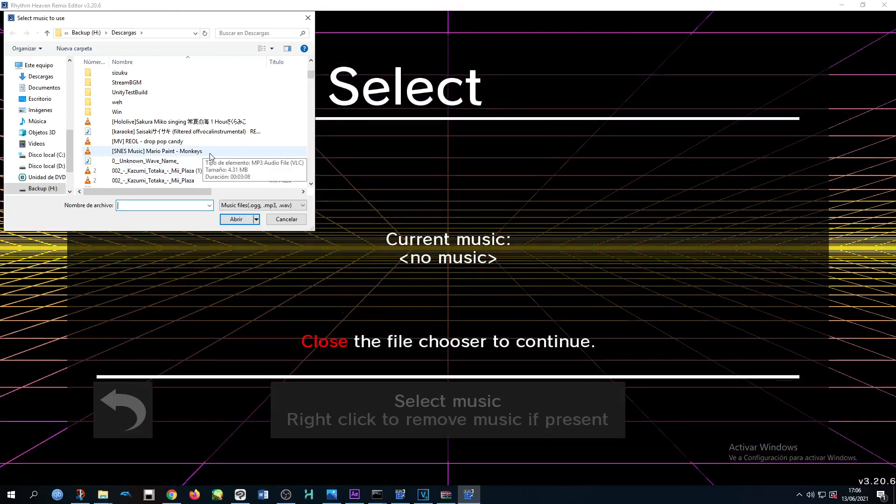
{"action": "left_click", "coordinate": [209, 154]}
{"action": "double_click", "coordinate": [205, 181]}
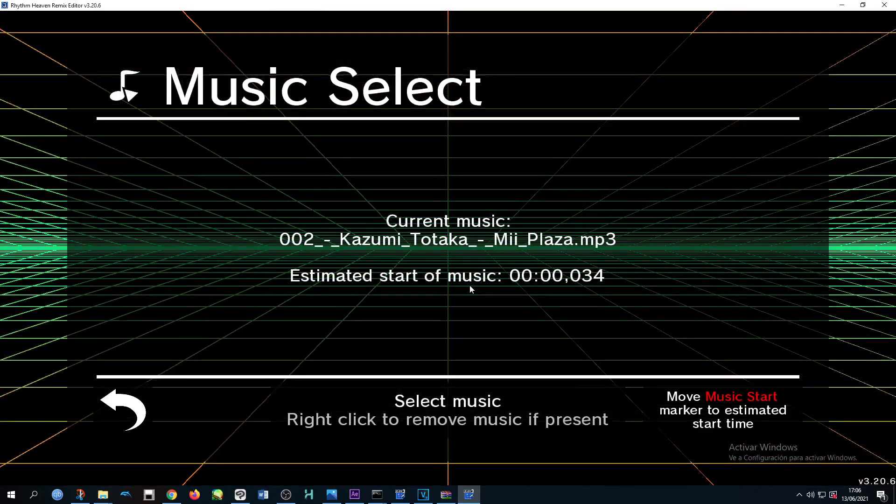
{"action": "left_click", "coordinate": [124, 410]}
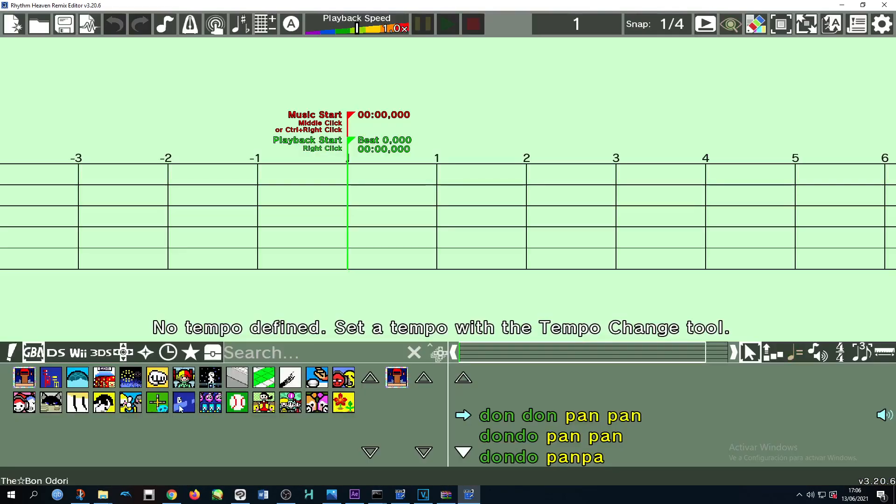
Place a tempo change of 120 at beat 0 and switch back to the selection tool
{"action": "left_click", "coordinate": [770, 352]}
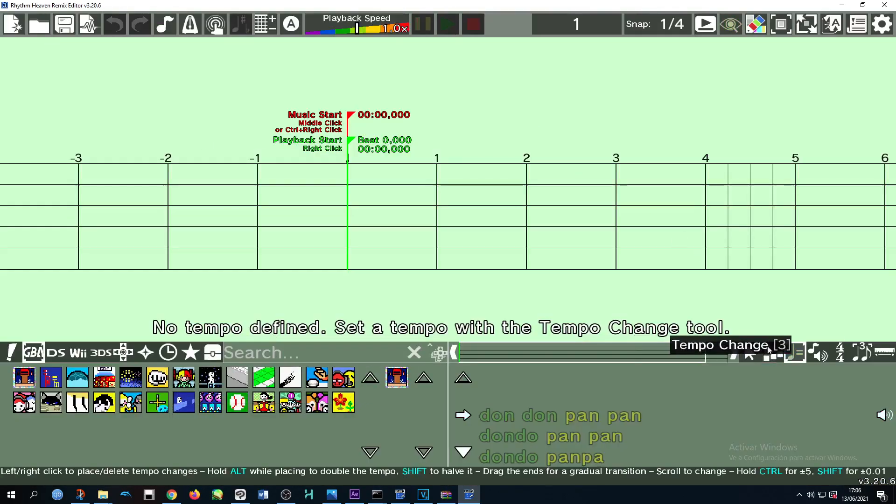
{"action": "left_click", "coordinate": [349, 282]}
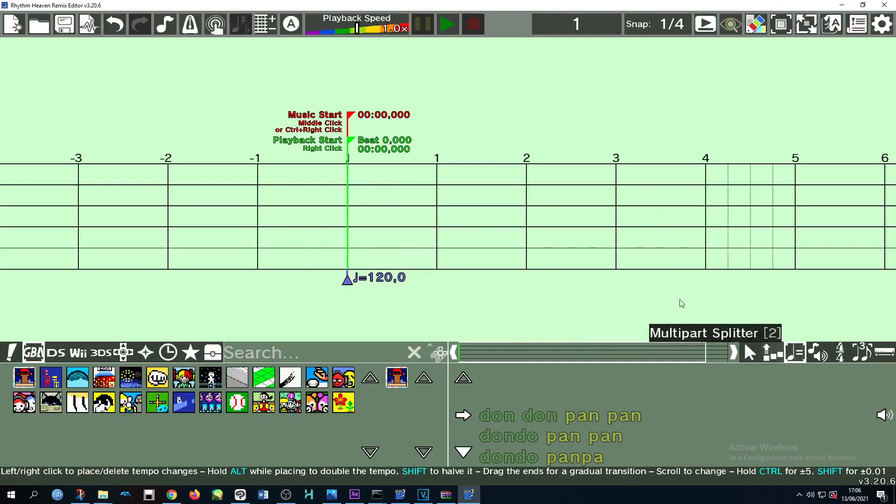
{"action": "left_click", "coordinate": [751, 353]}
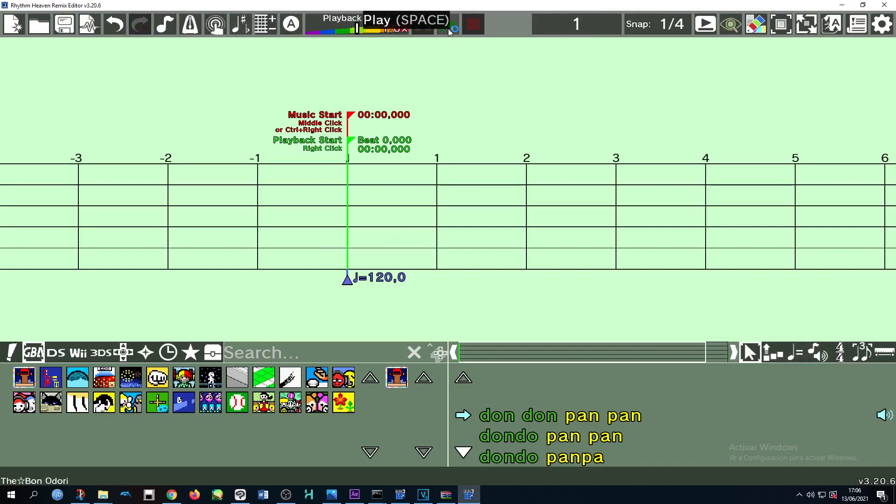
Measure the song's tempo by tapping along during playback, stop the playback and close the tempo tapper
{"action": "left_click", "coordinate": [217, 27]}
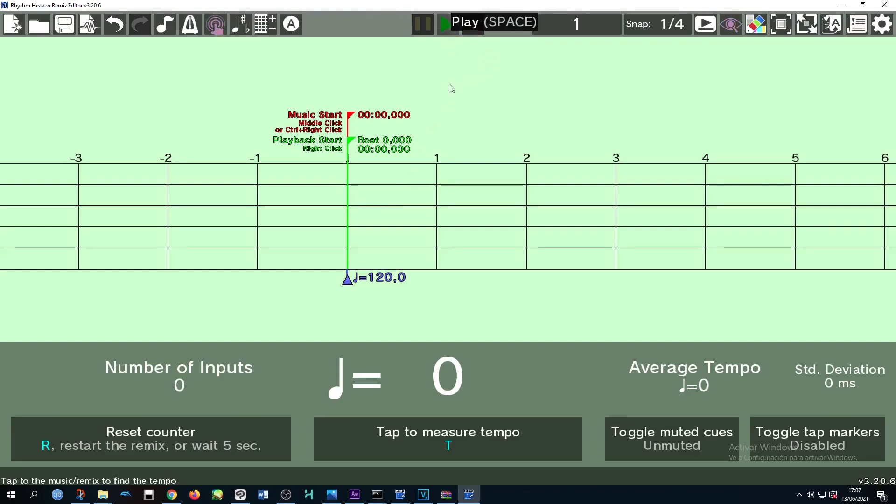
{"action": "left_click", "coordinate": [450, 27]}
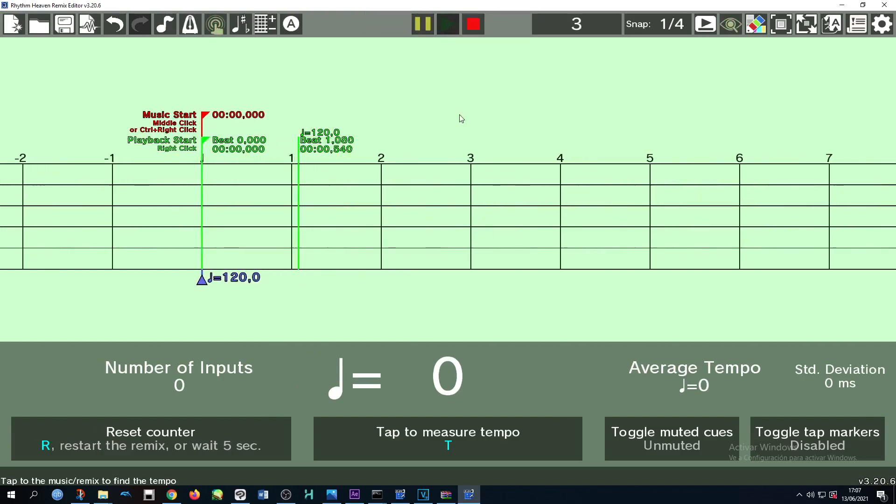
{"action": "left_click", "coordinate": [483, 437]}
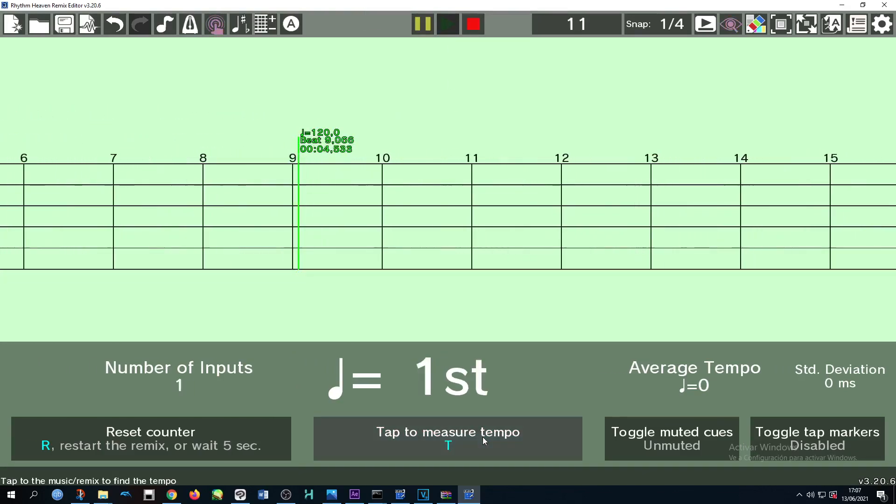
{"action": "left_click", "coordinate": [483, 438]}
{"action": "left_click", "coordinate": [483, 437]}
{"action": "left_click", "coordinate": [483, 437]}
{"action": "left_click", "coordinate": [483, 437]}
{"action": "left_click", "coordinate": [483, 437]}
{"action": "left_click", "coordinate": [483, 437]}
{"action": "left_click", "coordinate": [483, 437]}
{"action": "left_click", "coordinate": [482, 441]}
{"action": "left_click", "coordinate": [483, 441]}
{"action": "left_click", "coordinate": [483, 441]}
{"action": "left_click", "coordinate": [483, 441]}
{"action": "left_click", "coordinate": [483, 438]}
{"action": "left_click", "coordinate": [483, 437]}
{"action": "left_click", "coordinate": [483, 438]}
{"action": "left_click", "coordinate": [483, 438]}
{"action": "left_click", "coordinate": [483, 437]}
{"action": "left_click", "coordinate": [483, 437]}
{"action": "left_click", "coordinate": [483, 437]}
{"action": "left_click", "coordinate": [482, 437]}
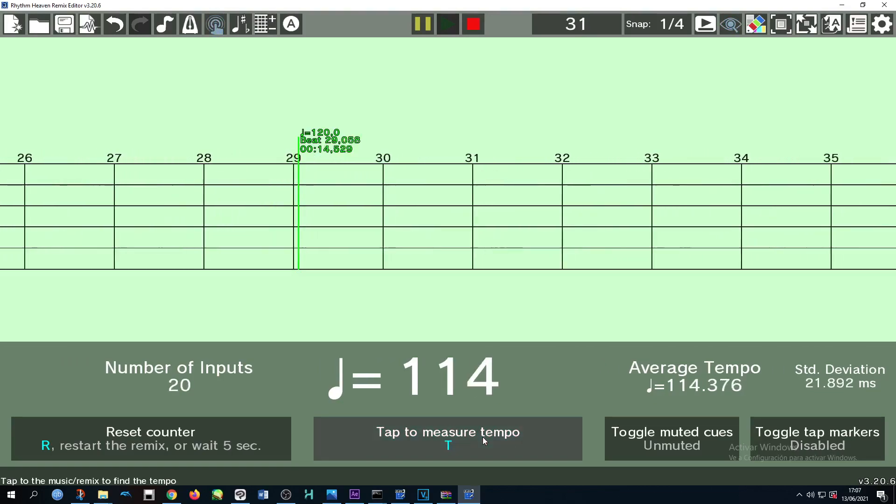
{"action": "left_click", "coordinate": [483, 437]}
{"action": "left_click", "coordinate": [483, 437]}
{"action": "left_click", "coordinate": [483, 437]}
{"action": "left_click", "coordinate": [483, 437]}
{"action": "left_click", "coordinate": [483, 437]}
{"action": "left_click", "coordinate": [483, 437]}
{"action": "left_click", "coordinate": [483, 436]}
{"action": "left_click", "coordinate": [483, 436]}
{"action": "left_click", "coordinate": [483, 436]}
{"action": "left_click", "coordinate": [483, 436]}
{"action": "left_click", "coordinate": [482, 436]}
{"action": "left_click", "coordinate": [414, 432]}
{"action": "left_click", "coordinate": [402, 437]}
{"action": "left_click", "coordinate": [402, 437]}
{"action": "left_click", "coordinate": [402, 437]}
{"action": "left_click", "coordinate": [403, 437]}
{"action": "left_click", "coordinate": [402, 437]}
{"action": "left_click", "coordinate": [402, 437]}
{"action": "left_click", "coordinate": [402, 437]}
{"action": "left_click", "coordinate": [403, 437]}
{"action": "left_click", "coordinate": [402, 435]}
{"action": "left_click", "coordinate": [401, 435]}
{"action": "left_click", "coordinate": [401, 435]}
{"action": "left_click", "coordinate": [401, 435]}
{"action": "left_click", "coordinate": [402, 435]}
{"action": "left_click", "coordinate": [401, 435]}
{"action": "left_click", "coordinate": [401, 435]}
{"action": "left_click", "coordinate": [401, 435]}
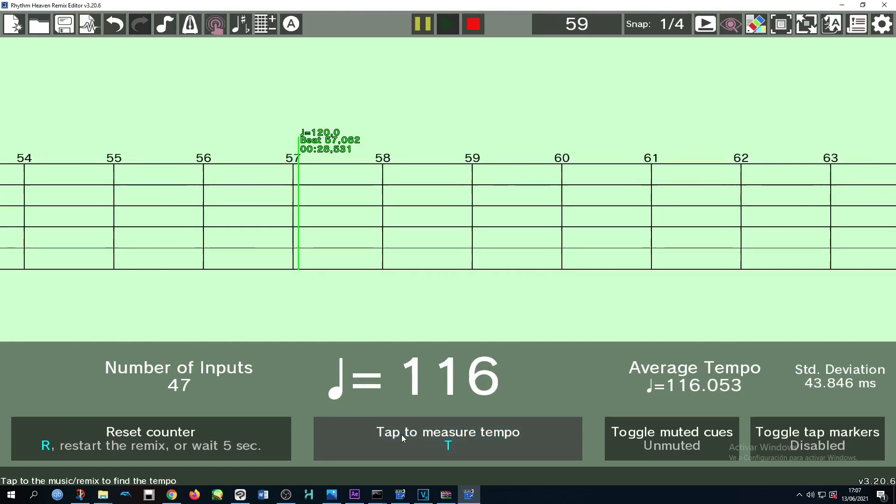
{"action": "left_click", "coordinate": [401, 435]}
{"action": "left_click", "coordinate": [401, 435]}
{"action": "left_click", "coordinate": [401, 435]}
{"action": "left_click", "coordinate": [401, 435]}
{"action": "left_click", "coordinate": [401, 435]}
{"action": "left_click", "coordinate": [402, 435]}
{"action": "left_click", "coordinate": [401, 435]}
{"action": "left_click", "coordinate": [401, 436]}
{"action": "left_click", "coordinate": [480, 31]}
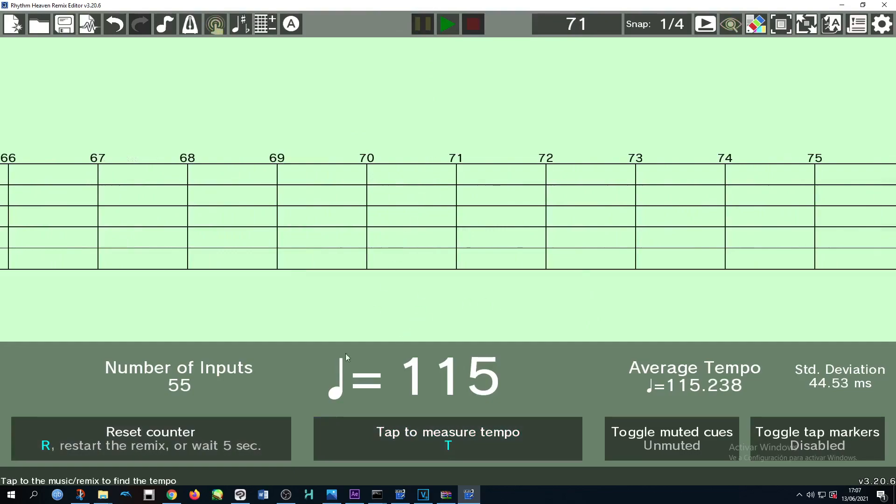
{"action": "left_click", "coordinate": [216, 24]}
Set the tempo change at beat 0 to 115 and return to the selection tool
{"action": "left_click", "coordinate": [454, 353]}
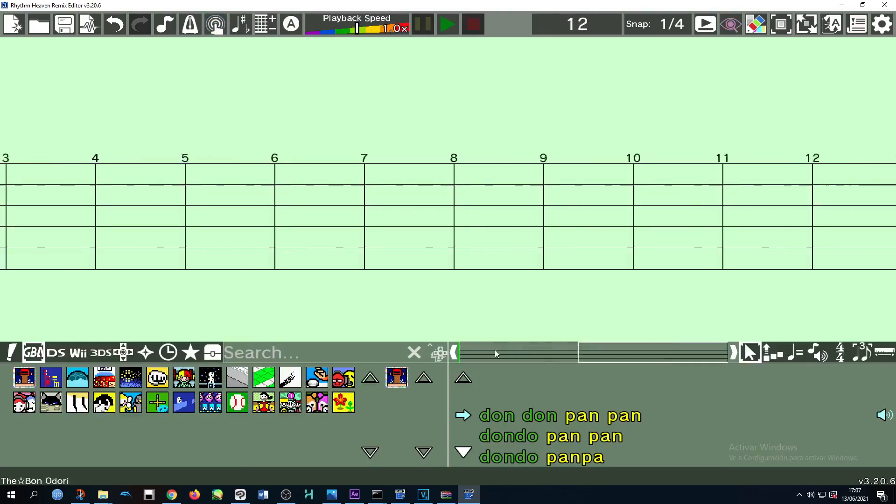
{"action": "left_click", "coordinate": [802, 357]}
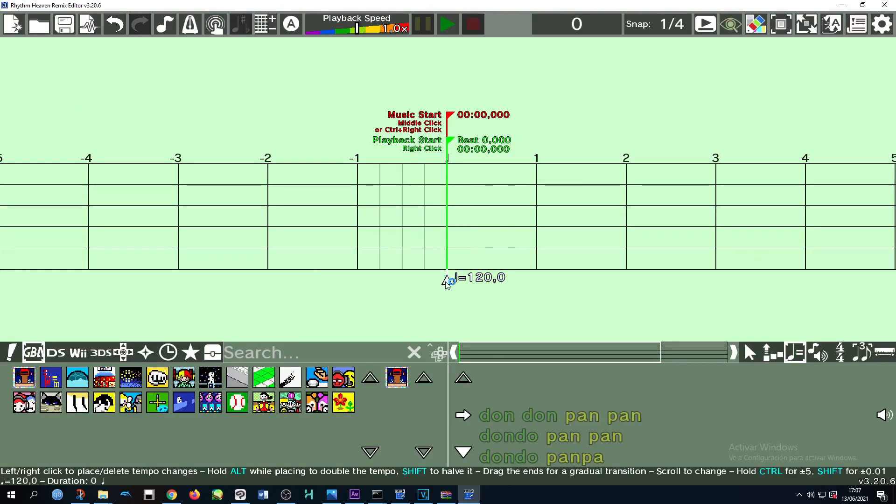
{"action": "scroll", "coordinate": [448, 284], "scroll_direction": "down", "scroll_amount": 1}
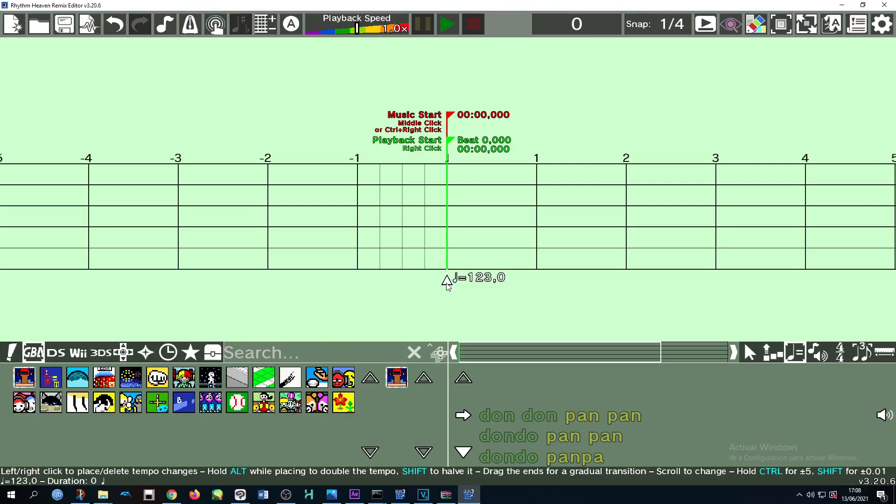
{"action": "scroll", "coordinate": [447, 283], "scroll_direction": "down", "scroll_amount": 3}
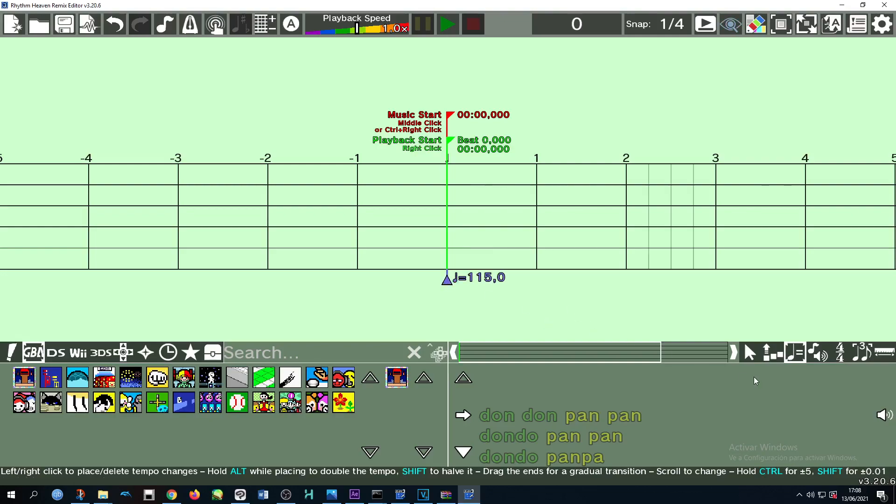
{"action": "left_click", "coordinate": [751, 354]}
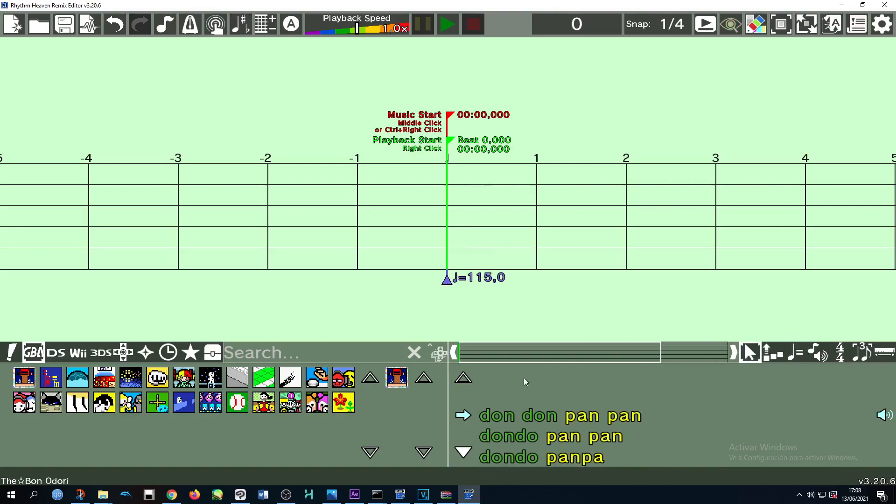
Try out a doubled tempo change at beat 2 twice, deleting it each time, and return to the selection tool
{"action": "left_click", "coordinate": [793, 357]}
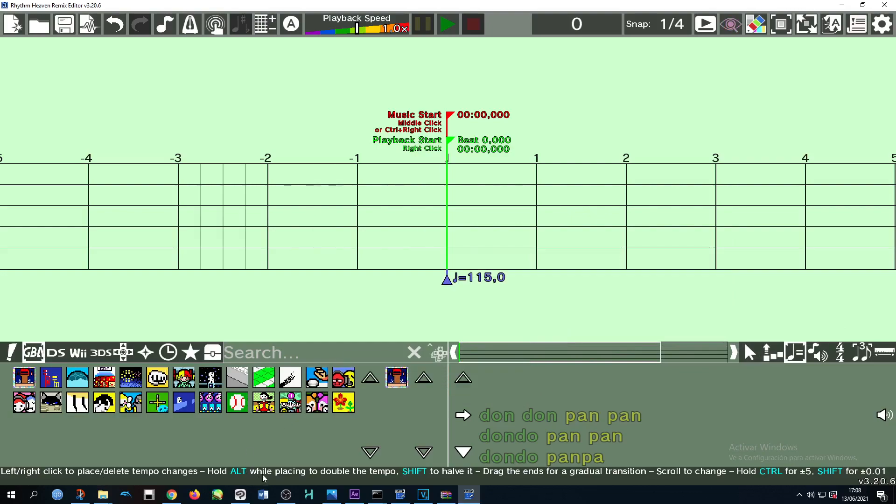
{"action": "left_click", "coordinate": [750, 354]}
{"action": "left_click", "coordinate": [795, 353]}
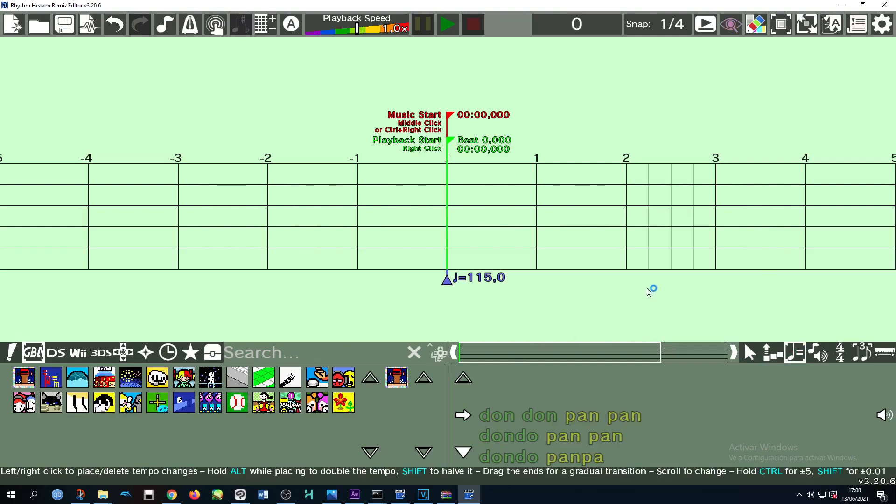
{"action": "left_click", "coordinate": [628, 278], "text": "alt"}
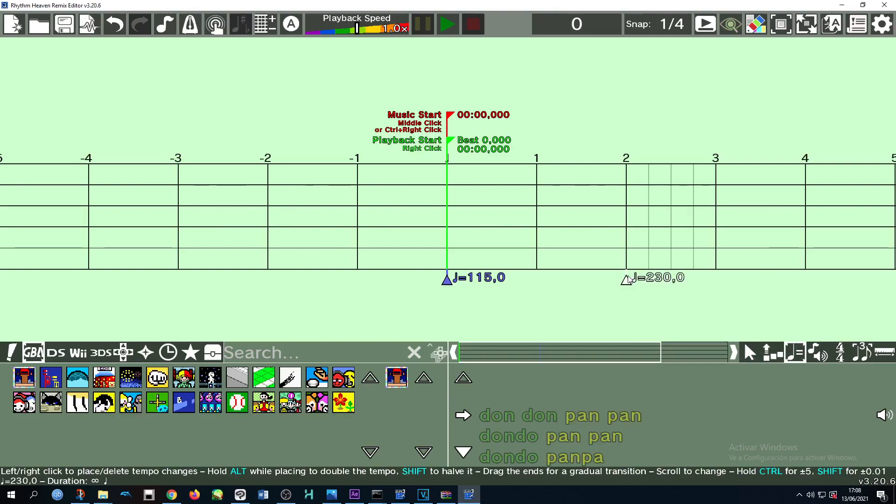
{"action": "right_click", "coordinate": [628, 282]}
{"action": "left_click", "coordinate": [628, 280], "text": "alt"}
{"action": "right_click", "coordinate": [629, 280]}
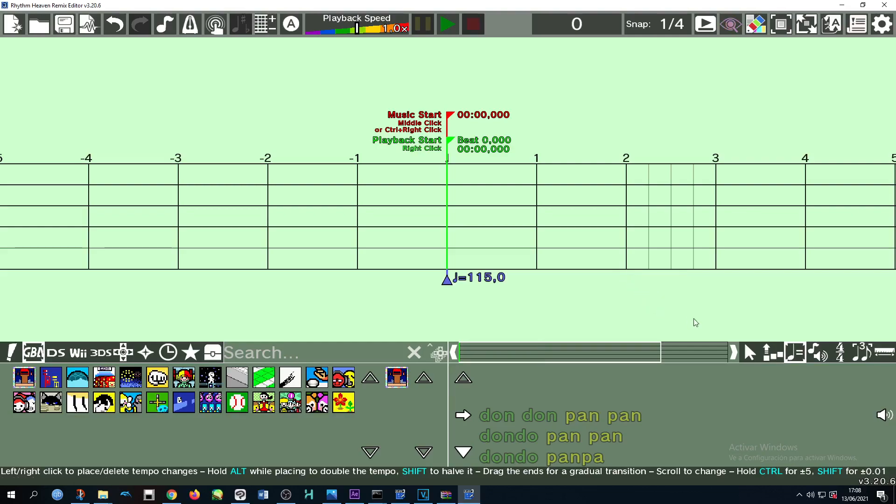
{"action": "left_click", "coordinate": [749, 357]}
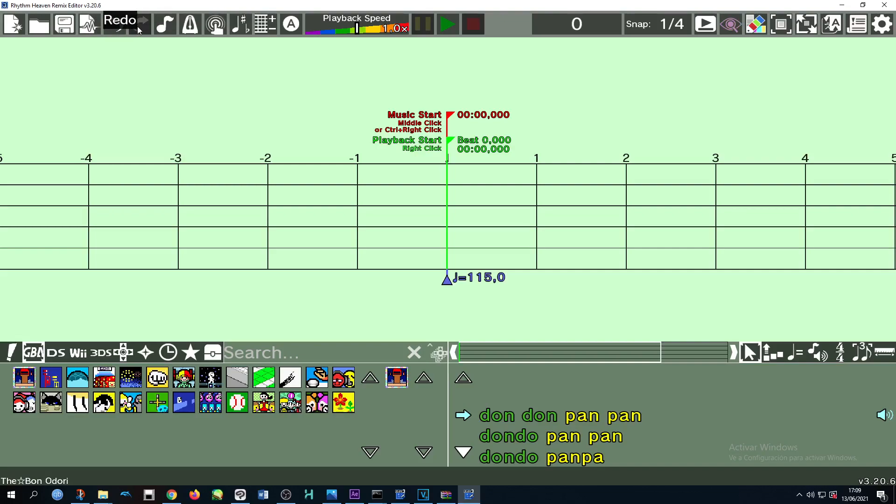
Move the Music Start marker to the estimated start time of the music and return to the editor
{"action": "left_click", "coordinate": [164, 27]}
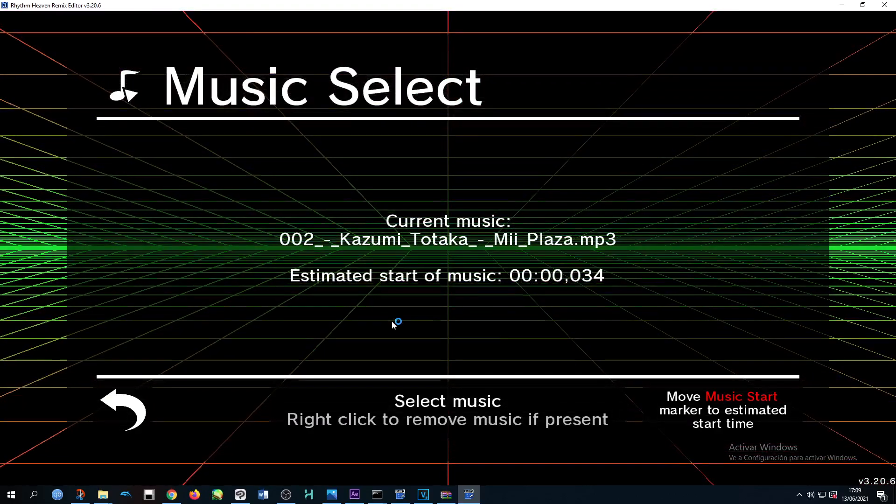
{"action": "left_click", "coordinate": [729, 416]}
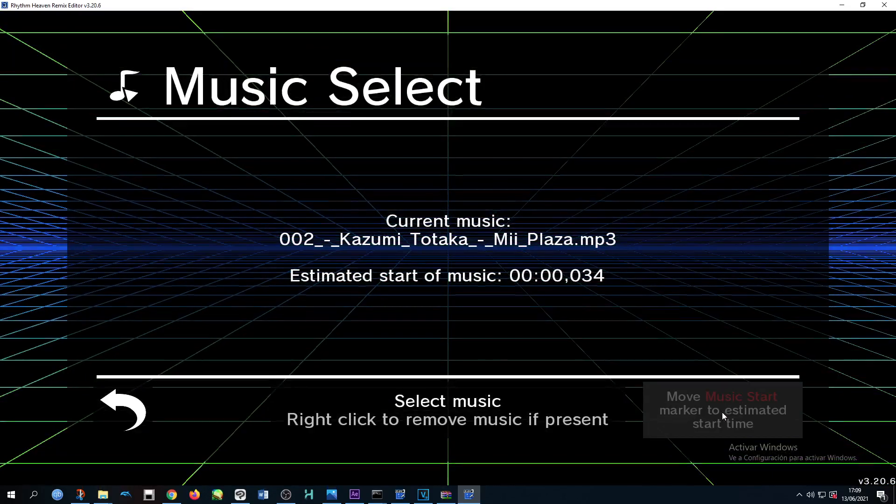
{"action": "left_click", "coordinate": [124, 410]}
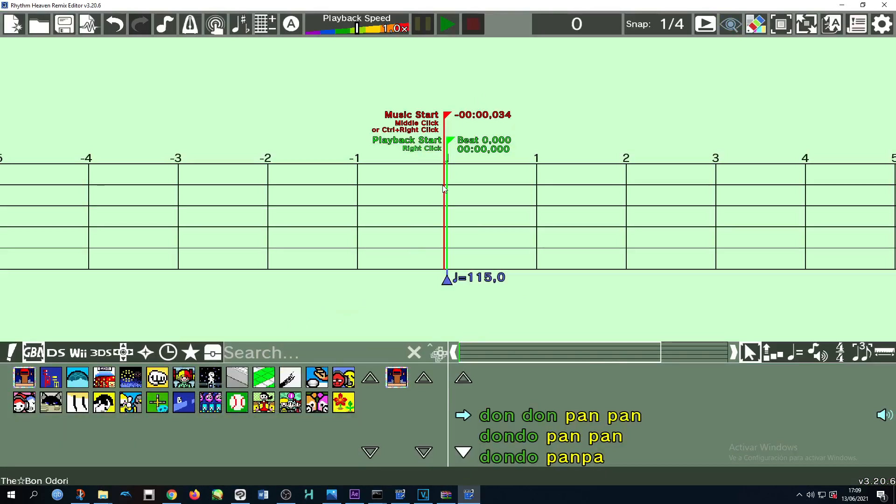
Cycle through the snap divisions and return to 1/4
{"action": "left_click", "coordinate": [673, 26]}
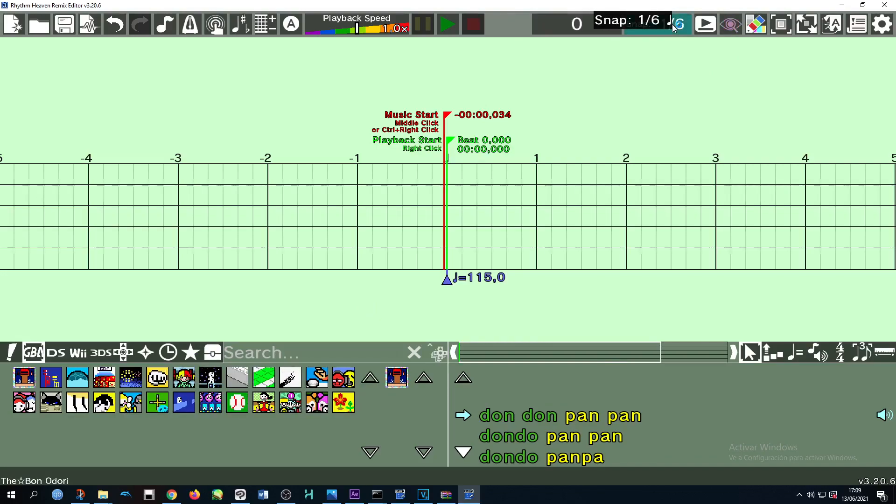
{"action": "left_click", "coordinate": [672, 26]}
{"action": "left_click", "coordinate": [672, 26]}
{"action": "left_click", "coordinate": [672, 26]}
{"action": "left_click", "coordinate": [672, 26]}
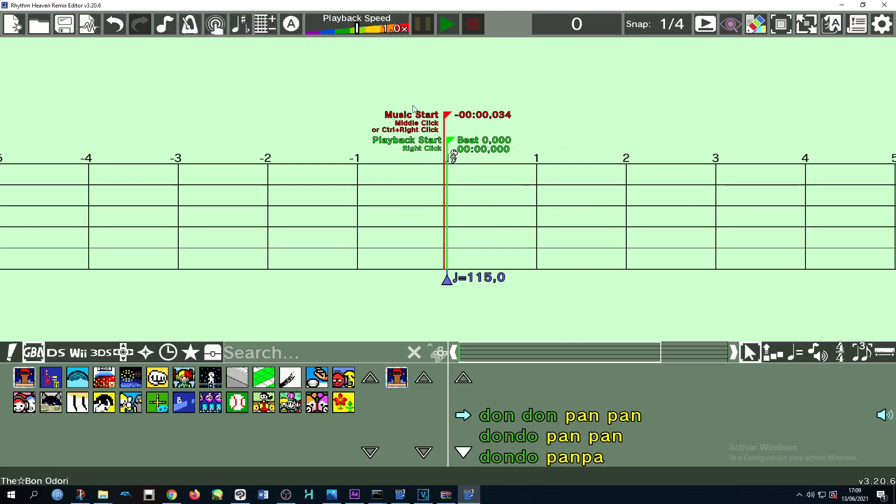
Play the remix from the start twice to check the timing, stopping playback each time
{"action": "left_click", "coordinate": [452, 23]}
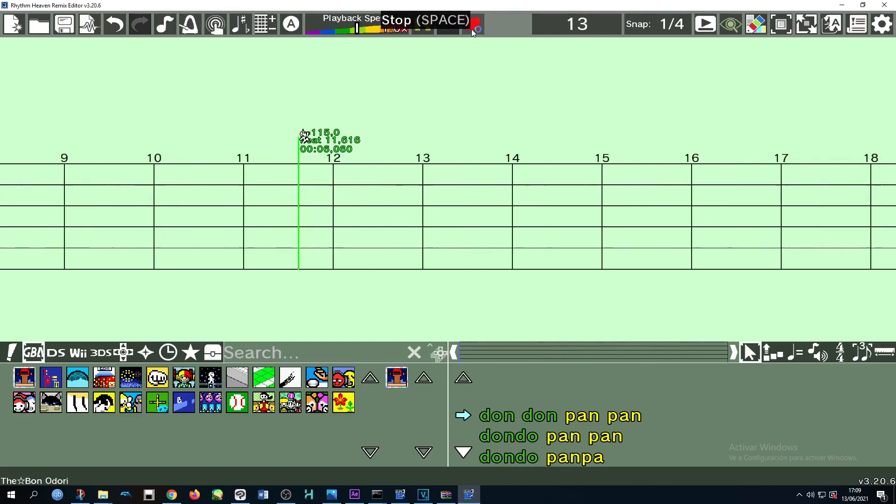
{"action": "left_click", "coordinate": [474, 27]}
{"action": "left_click", "coordinate": [453, 30]}
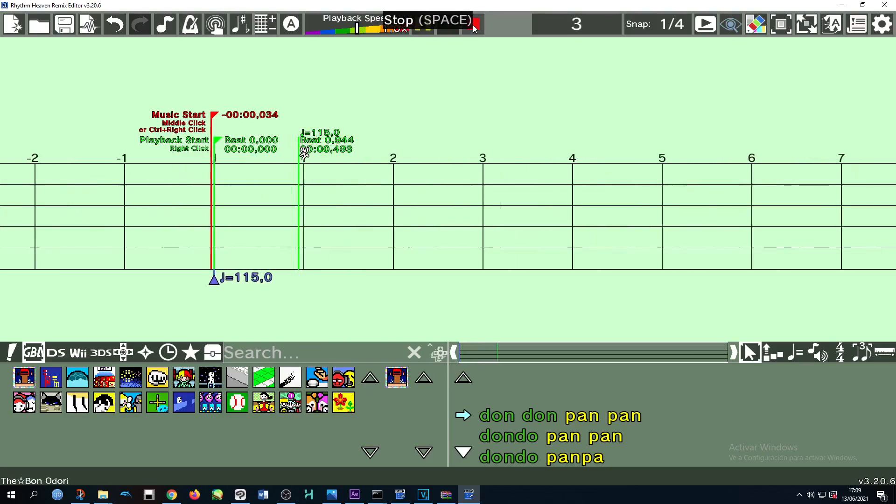
{"action": "left_click", "coordinate": [472, 24]}
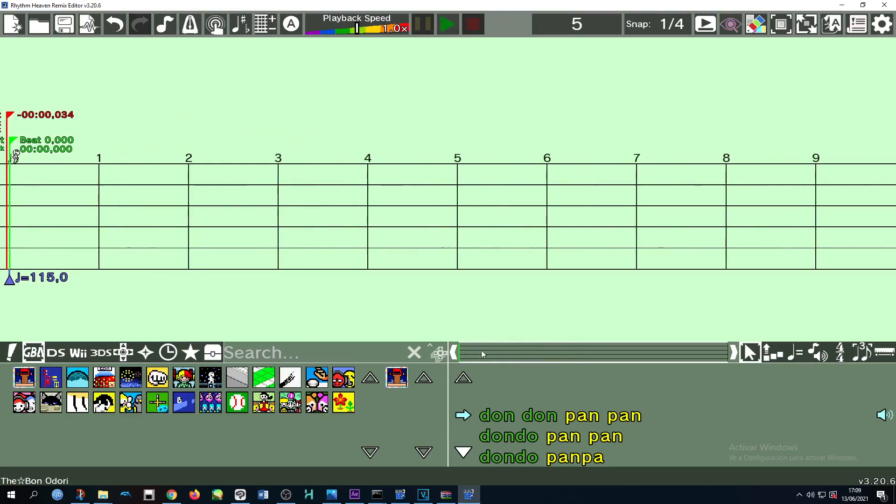
Set the snap to 1/32, place the Music Start marker at -00:00,062, and play the remix to check the alignment
{"action": "left_click", "coordinate": [673, 25]}
{"action": "left_click", "coordinate": [672, 24]}
{"action": "left_click", "coordinate": [673, 30]}
{"action": "left_click", "coordinate": [673, 30]}
{"action": "middle_click", "coordinate": [426, 158]}
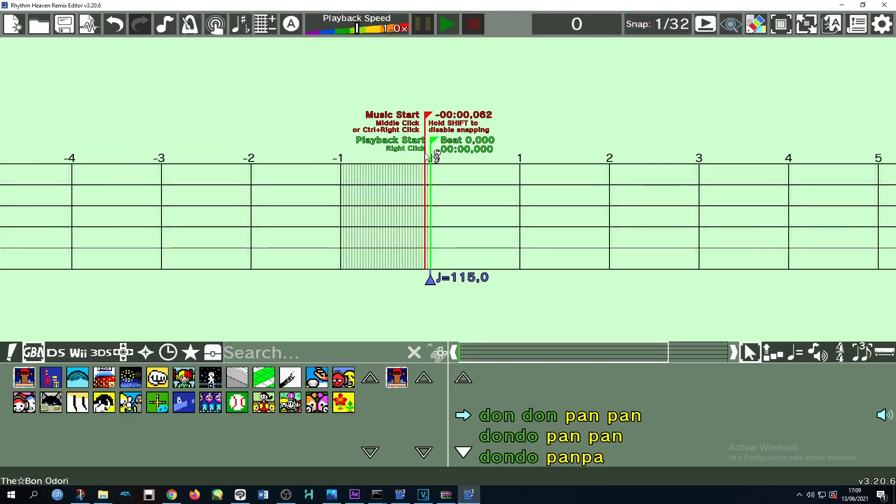
{"action": "middle_click", "coordinate": [426, 157]}
{"action": "middle_click", "coordinate": [428, 157]}
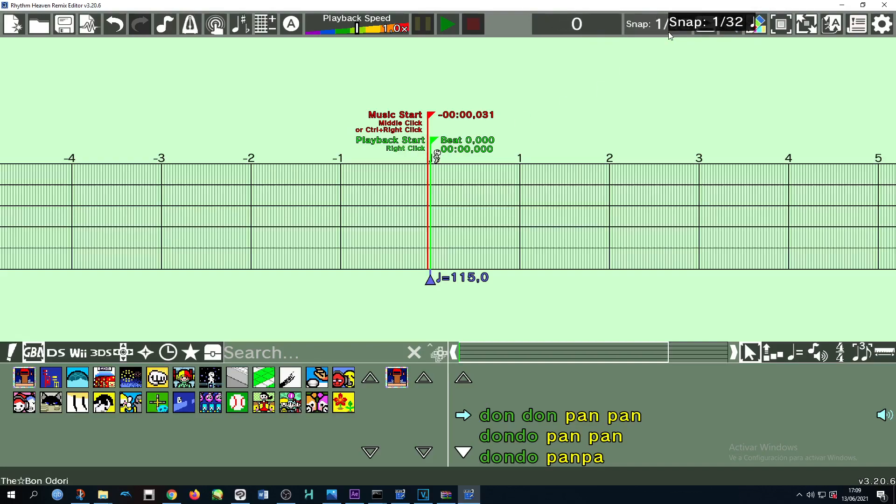
{"action": "middle_click", "coordinate": [425, 164]}
{"action": "left_click", "coordinate": [447, 24]}
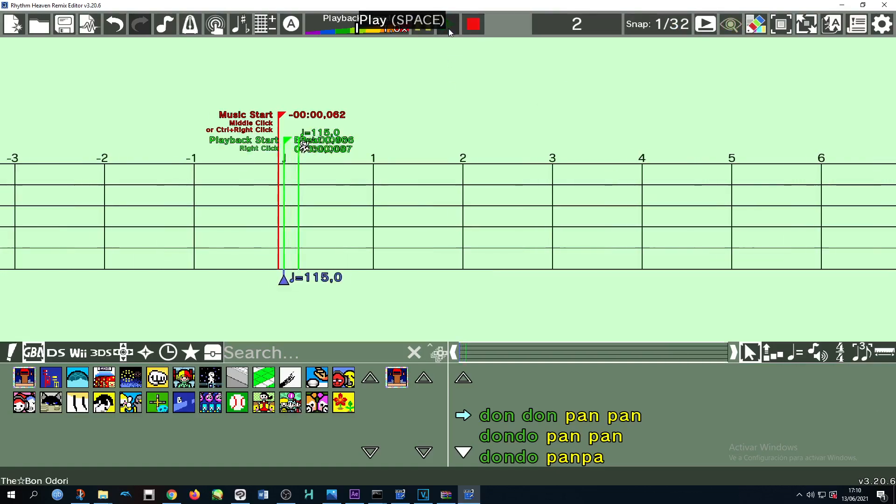
{"action": "left_click", "coordinate": [473, 22]}
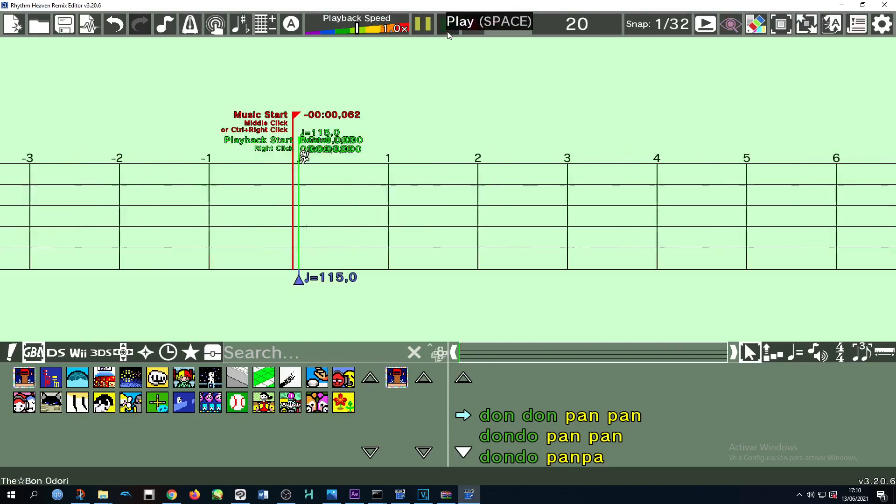
Try a tempo of 116 at beat 0 while playing the remix, and return the snap to 1/4
{"action": "left_click", "coordinate": [795, 353]}
{"action": "scroll", "coordinate": [209, 282], "scroll_direction": "up", "scroll_amount": 1}
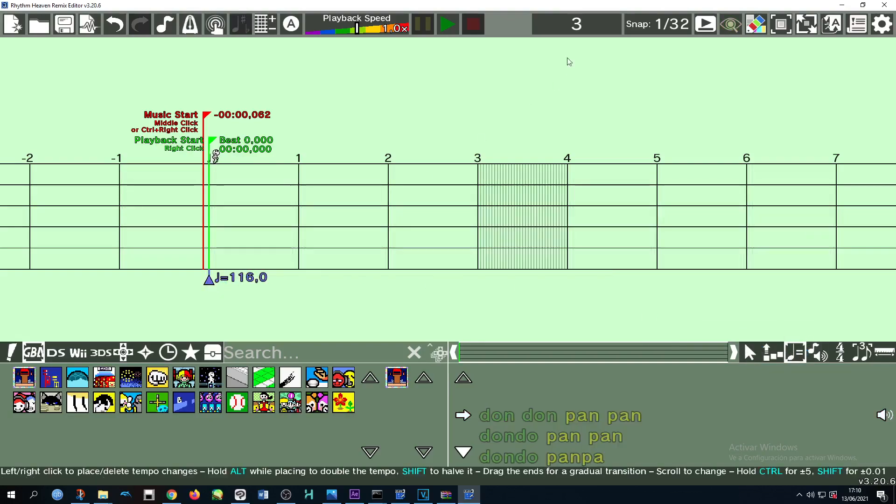
{"action": "left_click", "coordinate": [449, 24]}
{"action": "left_click", "coordinate": [632, 29]}
{"action": "key", "text": "1"}
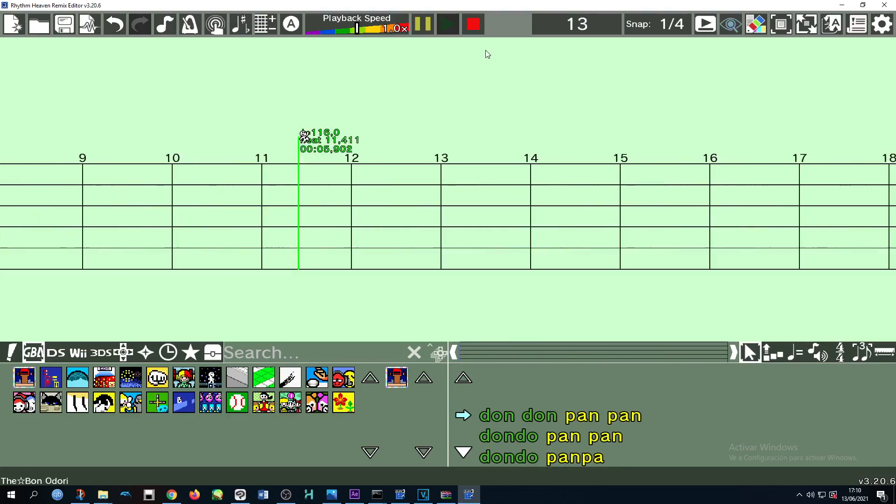
{"action": "left_click", "coordinate": [475, 29]}
Set the tempo at beat 0 to 115 and play the remix to check the timing
{"action": "left_click_drag", "start_coordinate": [519, 345], "coordinate": [490, 349]}
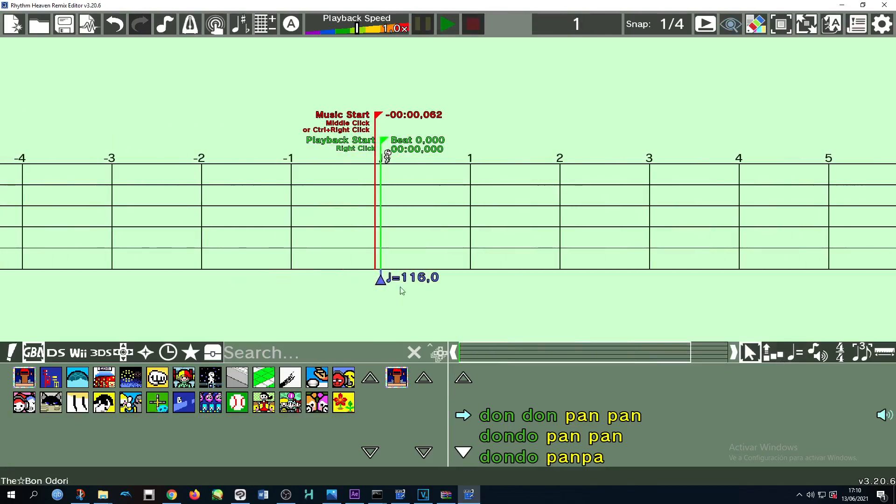
{"action": "left_click", "coordinate": [795, 354]}
{"action": "scroll", "coordinate": [383, 287], "scroll_direction": "down", "scroll_amount": 1}
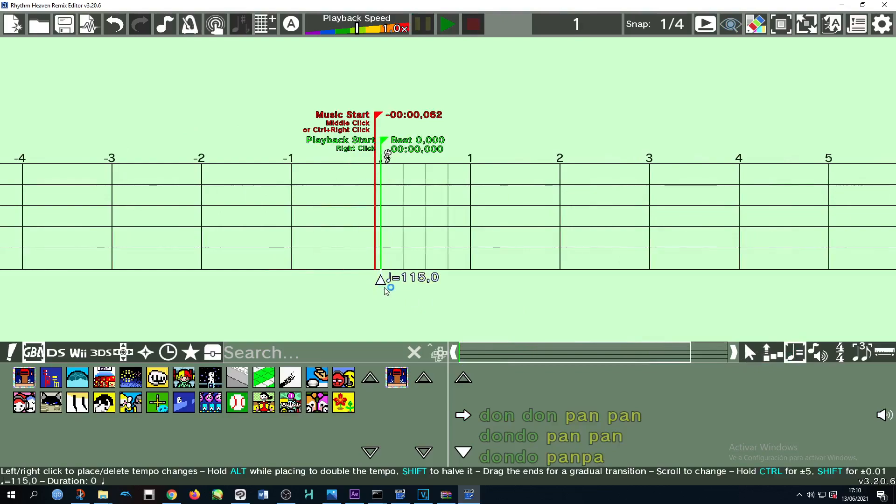
{"action": "left_click", "coordinate": [752, 354]}
{"action": "left_click", "coordinate": [453, 23]}
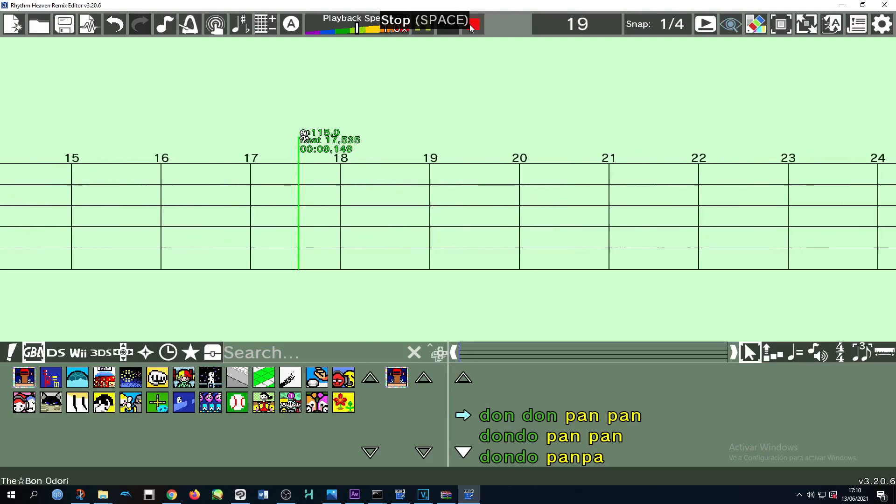
{"action": "left_click", "coordinate": [469, 24]}
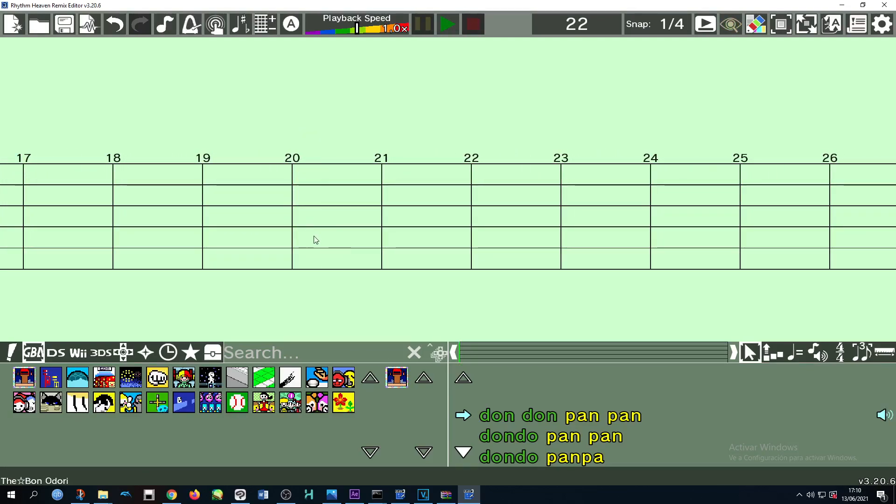
{"action": "left_click_drag", "start_coordinate": [275, 150], "coordinate": [322, 191]}
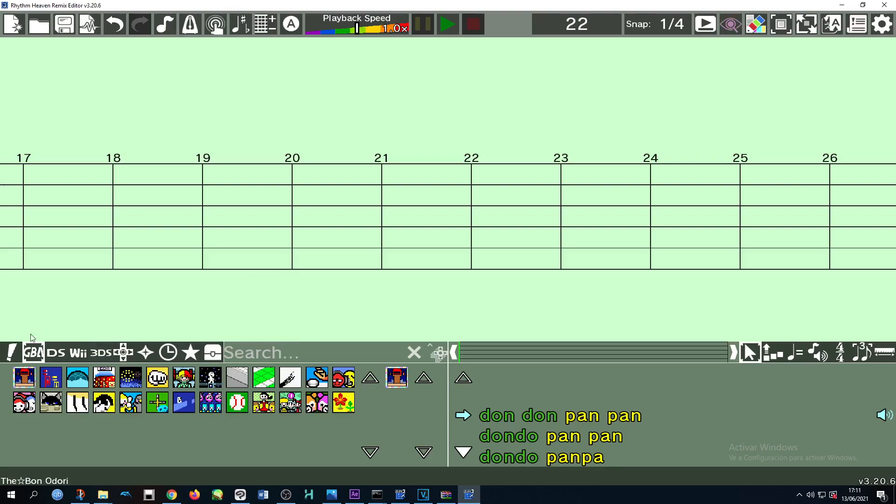
Place an End Remix entity from the special entities on the timeline at beat 20
{"action": "left_click", "coordinate": [13, 353]}
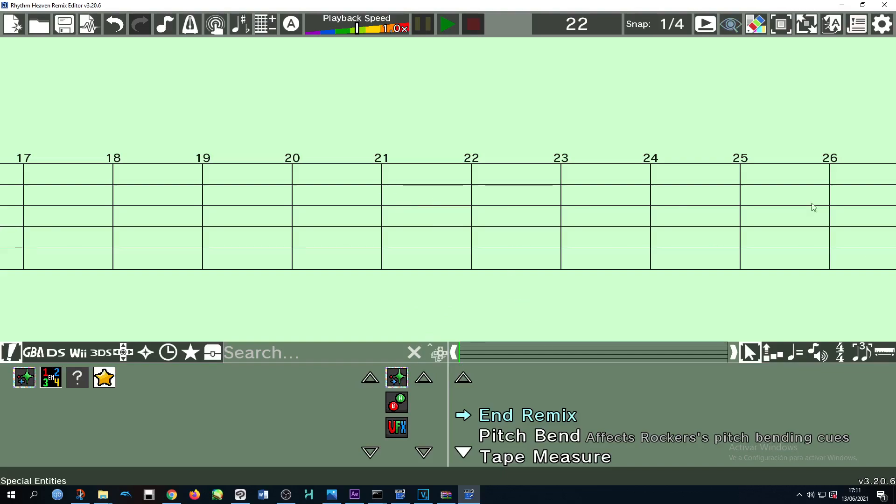
{"action": "left_click_drag", "start_coordinate": [564, 418], "coordinate": [302, 265]}
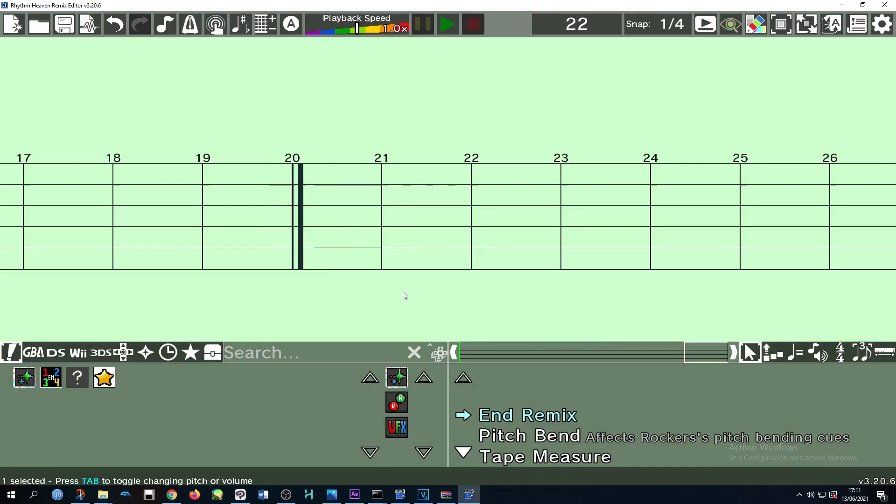
{"action": "left_click", "coordinate": [692, 360]}
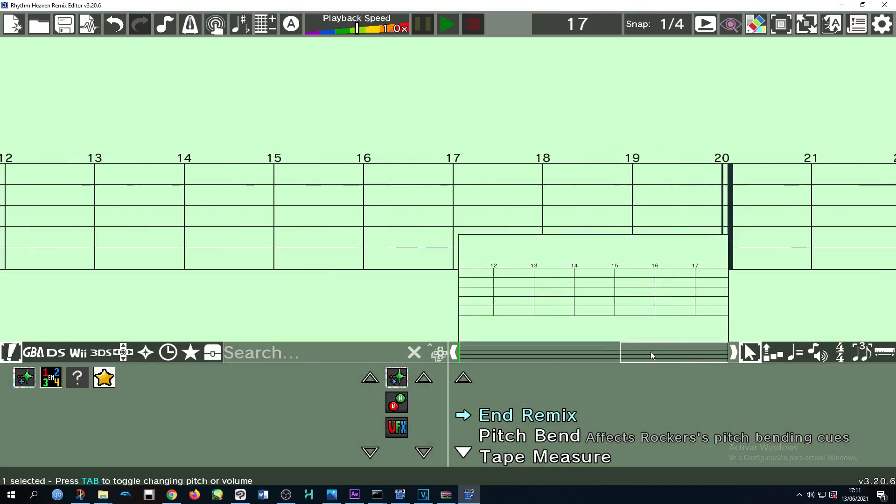
{"action": "left_click_drag", "start_coordinate": [640, 353], "coordinate": [607, 354]}
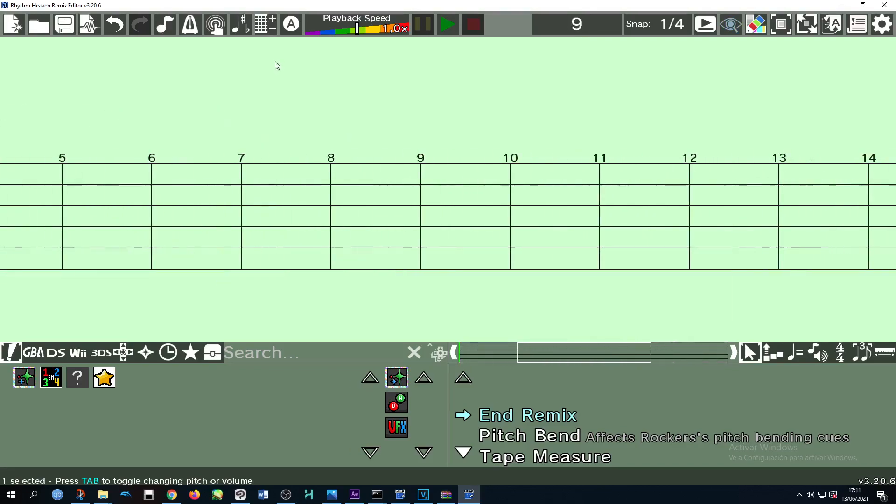
View the tap tempo tool briefly, and switch the scroll mode between pitch and volume, ending on pitch
{"action": "left_click", "coordinate": [210, 28]}
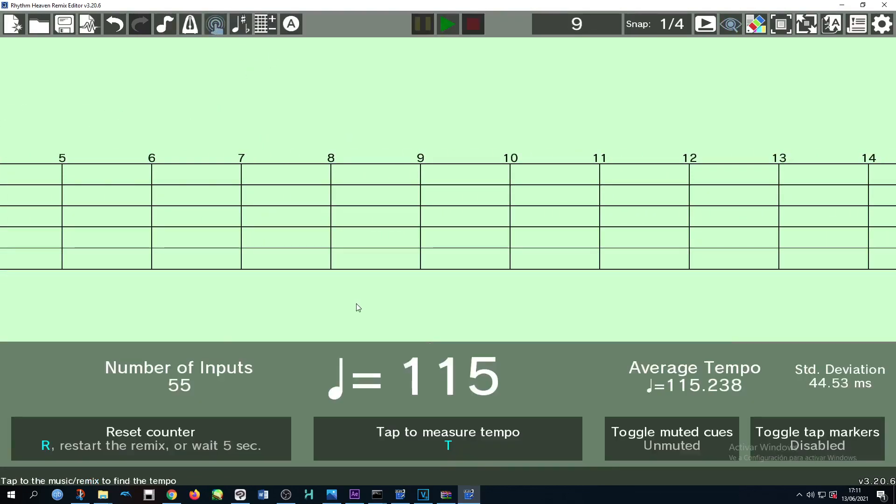
{"action": "left_click", "coordinate": [221, 28]}
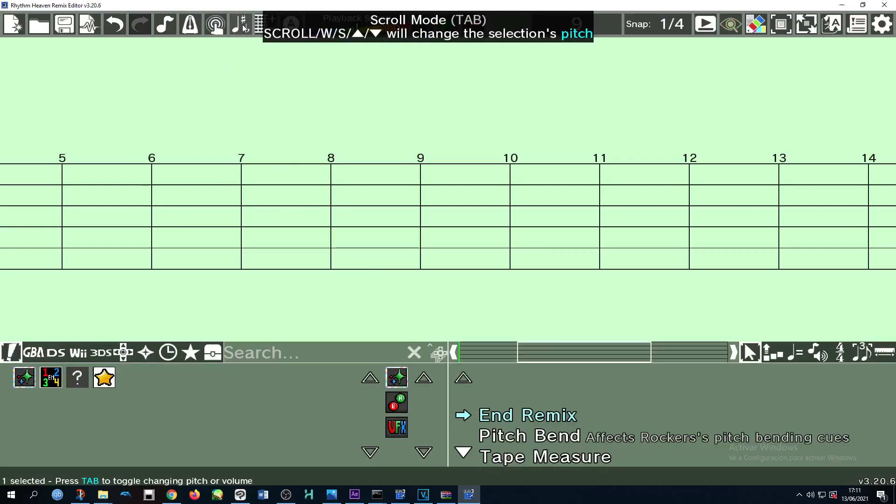
{"action": "left_click", "coordinate": [245, 28]}
{"action": "left_click", "coordinate": [246, 29]}
{"action": "left_click", "coordinate": [246, 28]}
{"action": "left_click", "coordinate": [246, 28]}
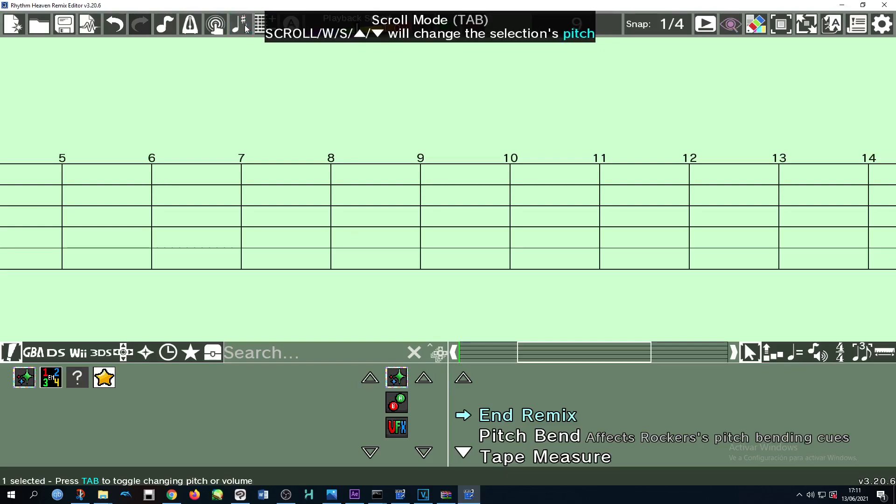
{"action": "left_click", "coordinate": [246, 28]}
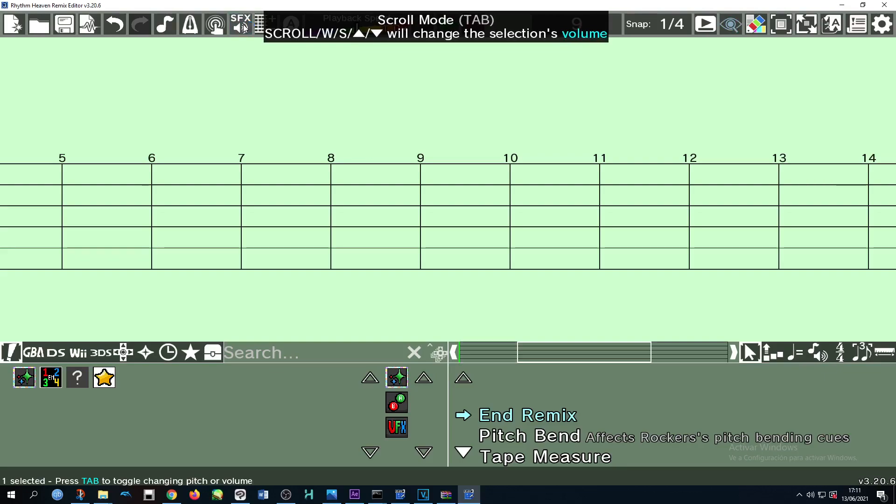
{"action": "left_click", "coordinate": [243, 28]}
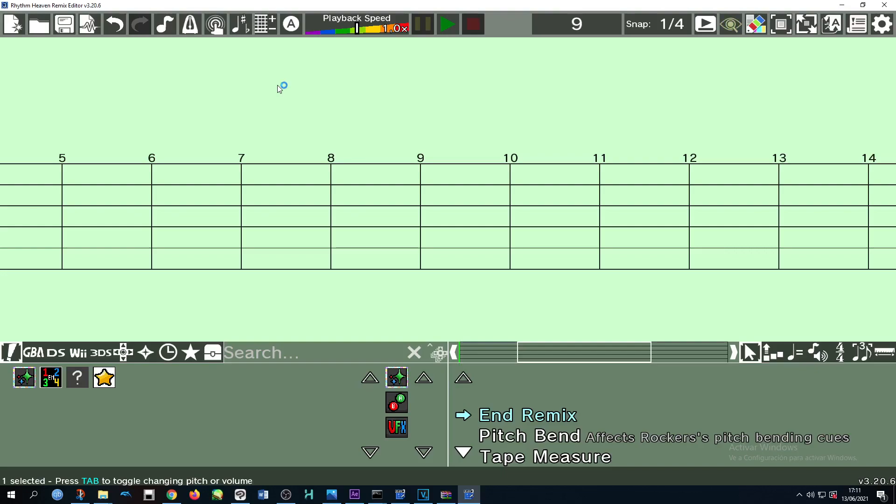
{"action": "left_click", "coordinate": [241, 29]}
{"action": "left_click", "coordinate": [243, 29]}
Place the Launch Party red rocket cue from the Wii games at beat 0
{"action": "left_click_drag", "start_coordinate": [590, 362], "coordinate": [508, 360]}
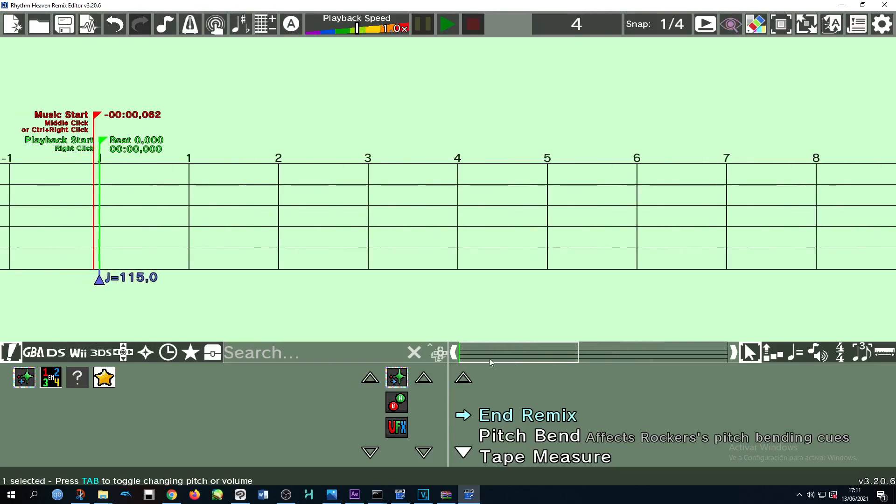
{"action": "left_click", "coordinate": [78, 353]}
{"action": "left_click", "coordinate": [86, 405]}
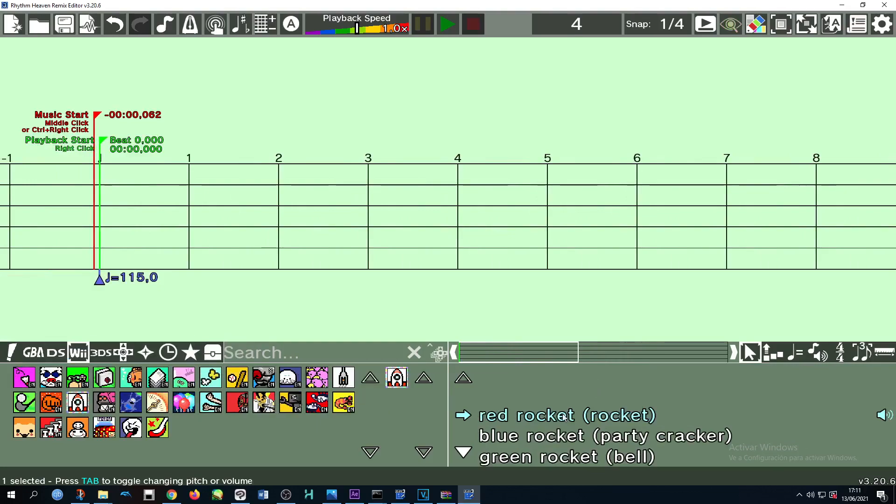
{"action": "mouse_move", "coordinate": [583, 422]}
{"action": "left_mouse_down"}
{"action": "mouse_move", "coordinate": [140, 201]}
{"action": "mouse_move", "coordinate": [112, 201]}
{"action": "mouse_move", "coordinate": [338, 329]}
{"action": "mouse_move", "coordinate": [117, 189]}
{"action": "mouse_move", "coordinate": [93, 209]}
{"action": "left_mouse_up"}
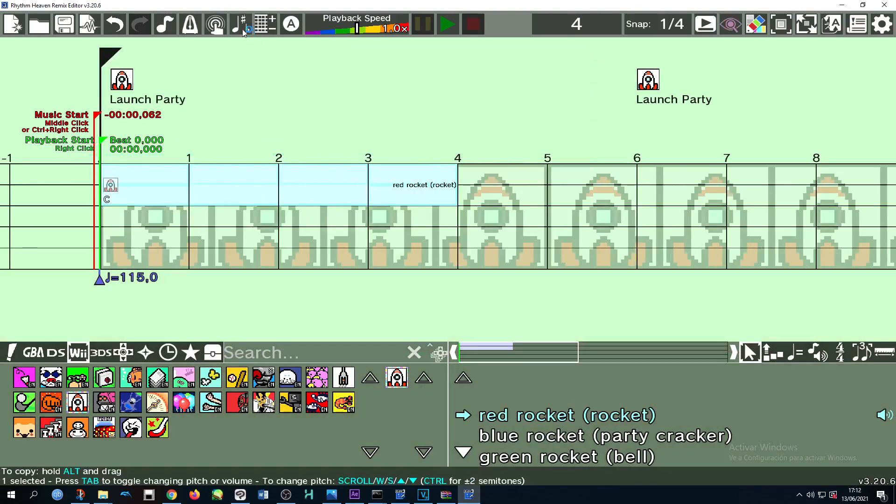
Switch the scroll mode for the selected red rocket cue repeatedly between pitch and volume
{"action": "key", "text": "Tab"}
{"action": "key", "text": "Tab"}
{"action": "key", "text": "Tab"}
{"action": "key", "text": "Tab"}
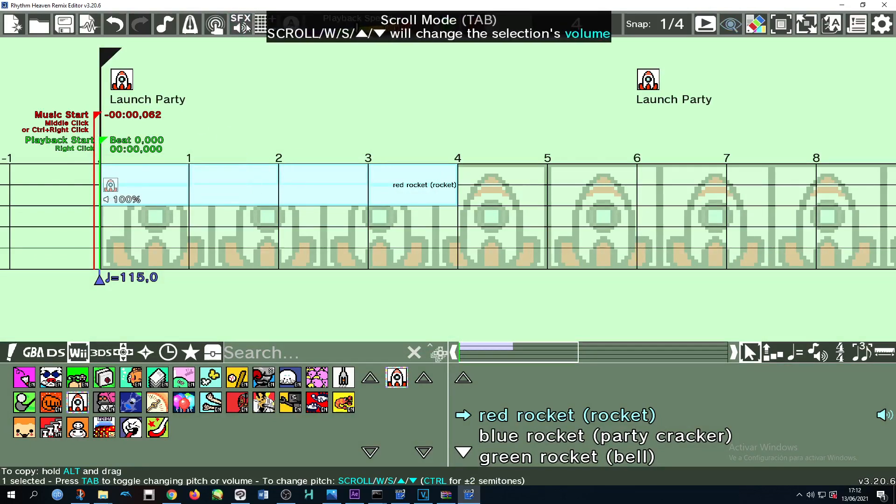
{"action": "key", "text": "Tab"}
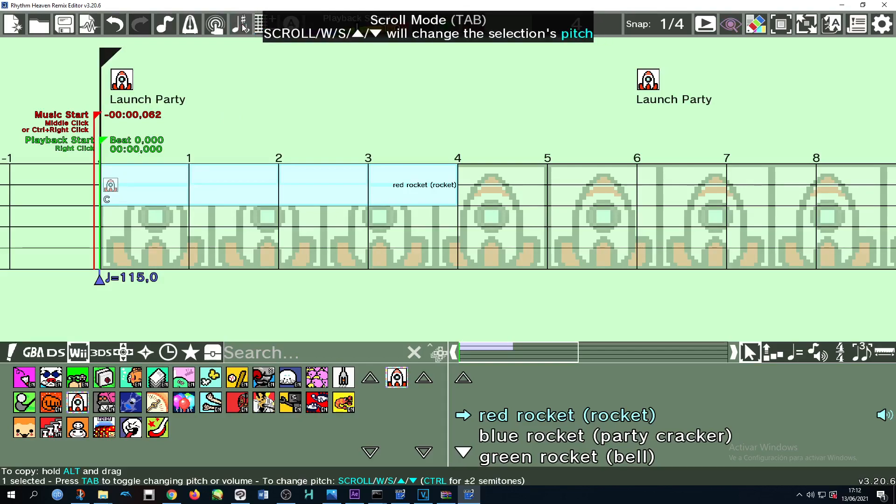
{"action": "key", "text": "Tab"}
{"action": "key", "text": "Tab"}
With the scroll mode set to pitch, shift the red rocket cue's pitch to F and delete the cue
{"action": "left_click", "coordinate": [242, 27]}
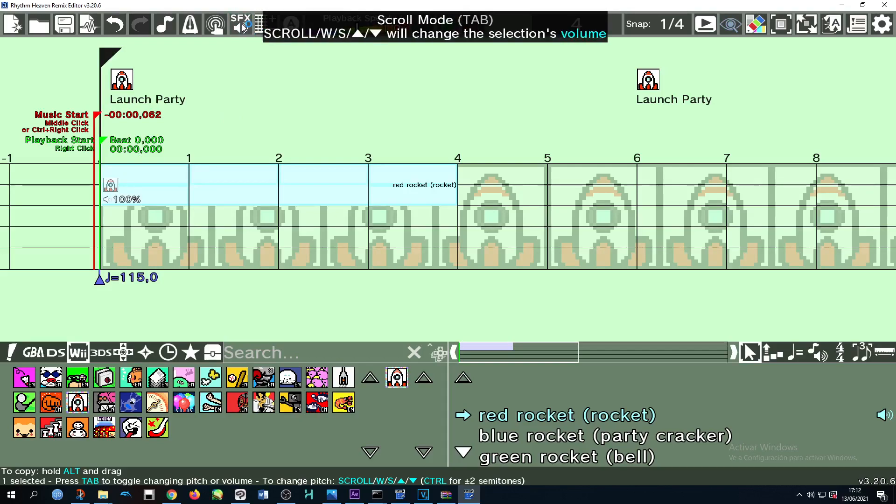
{"action": "left_click", "coordinate": [243, 26]}
{"action": "left_click", "coordinate": [241, 27]}
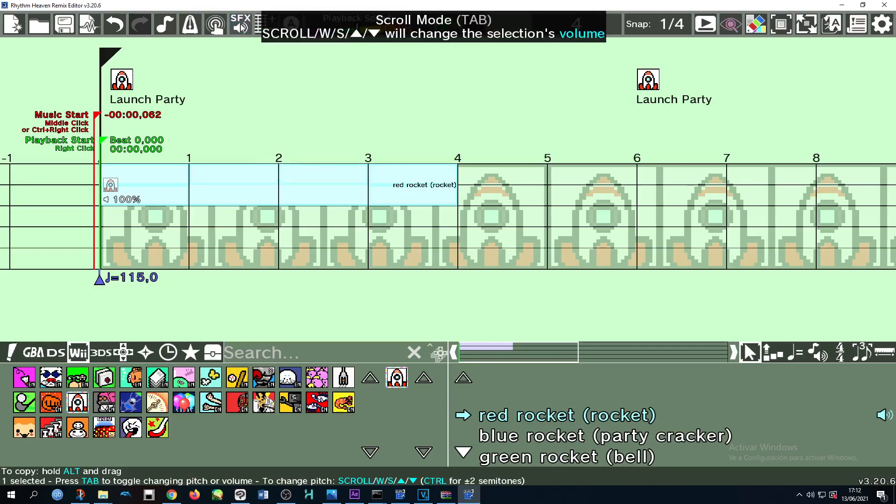
{"action": "left_click", "coordinate": [242, 26]}
{"action": "scroll", "coordinate": [263, 179], "scroll_direction": "up", "scroll_amount": 4}
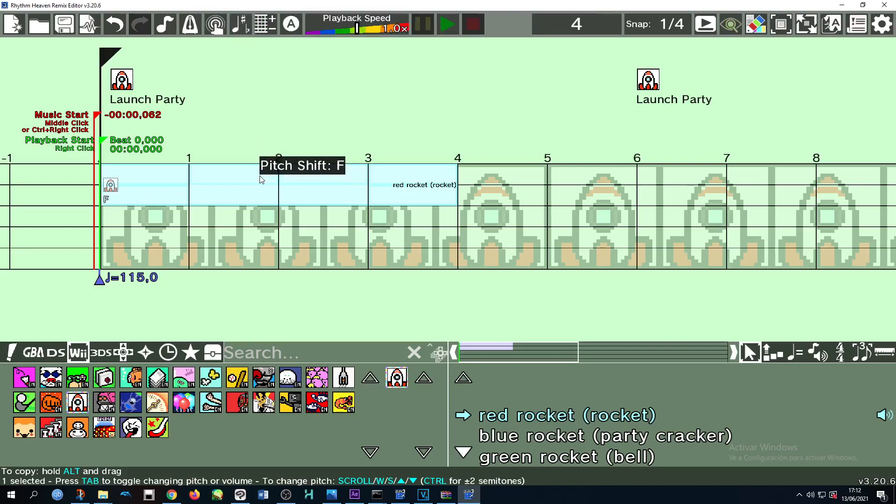
{"action": "left_click_drag", "start_coordinate": [261, 177], "coordinate": [287, 295]}
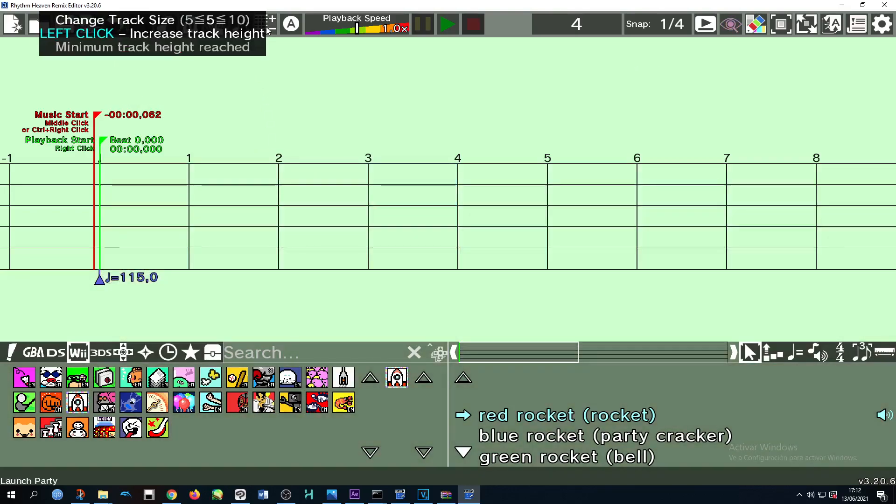
Increase the track height four times and reduce it again to the minimum of 5
{"action": "left_click", "coordinate": [269, 31]}
{"action": "left_click", "coordinate": [269, 30]}
{"action": "left_click", "coordinate": [269, 30]}
{"action": "left_click", "coordinate": [269, 31]}
{"action": "right_click", "coordinate": [269, 31]}
{"action": "right_click", "coordinate": [269, 31]}
{"action": "right_click", "coordinate": [269, 31]}
{"action": "right_click", "coordinate": [269, 31]}
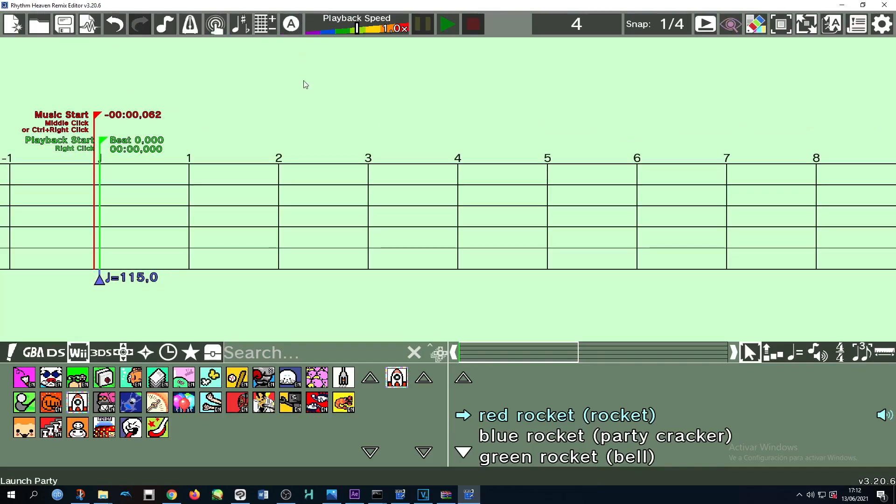
Preview Playalong mode, and place a Playalong Press A cue on the uppermost track at beat 1
{"action": "left_click", "coordinate": [288, 29]}
{"action": "left_click", "coordinate": [288, 29]}
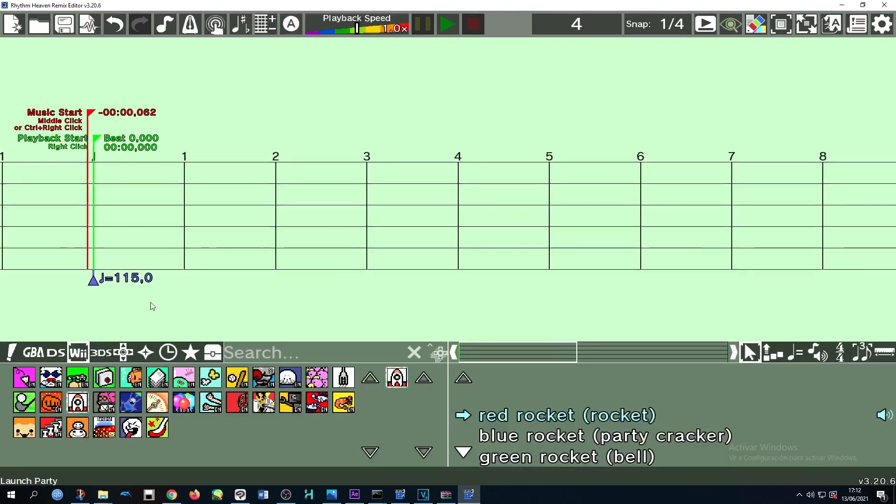
{"action": "left_click", "coordinate": [13, 358]}
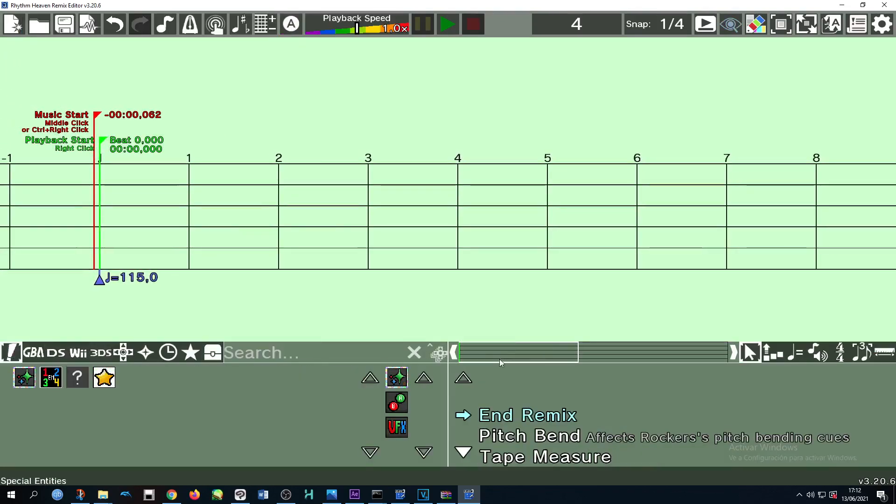
{"action": "left_click", "coordinate": [400, 407]}
{"action": "left_click_drag", "start_coordinate": [504, 416], "coordinate": [201, 189]}
Play the remix in Playalong mode, and toggle the P goal option on and off
{"action": "left_click", "coordinate": [291, 25]}
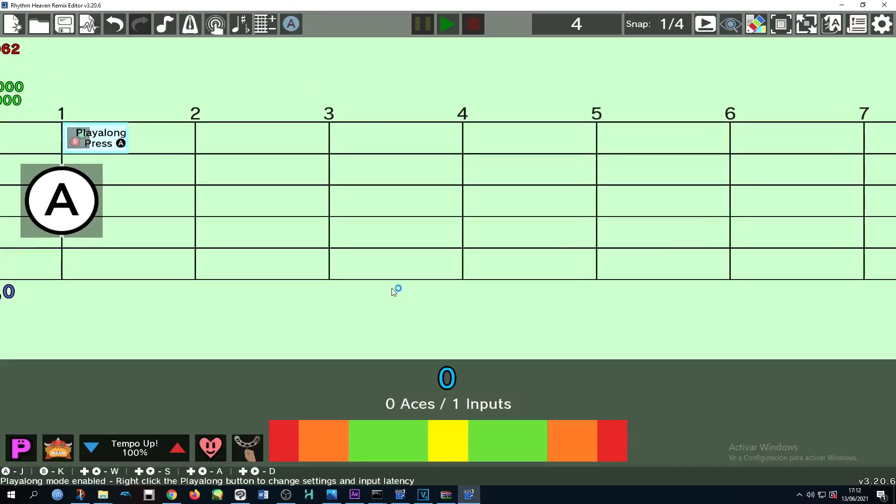
{"action": "left_click", "coordinate": [448, 24]}
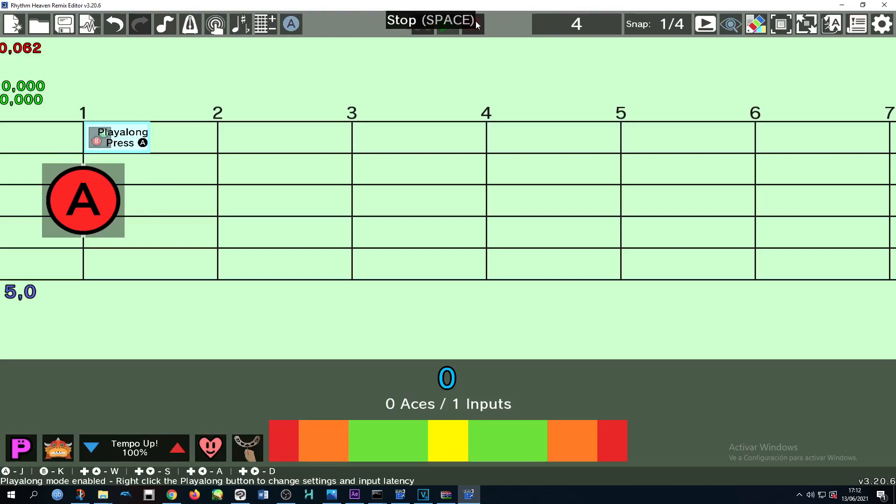
{"action": "left_click", "coordinate": [20, 450]}
{"action": "left_click", "coordinate": [23, 449]}
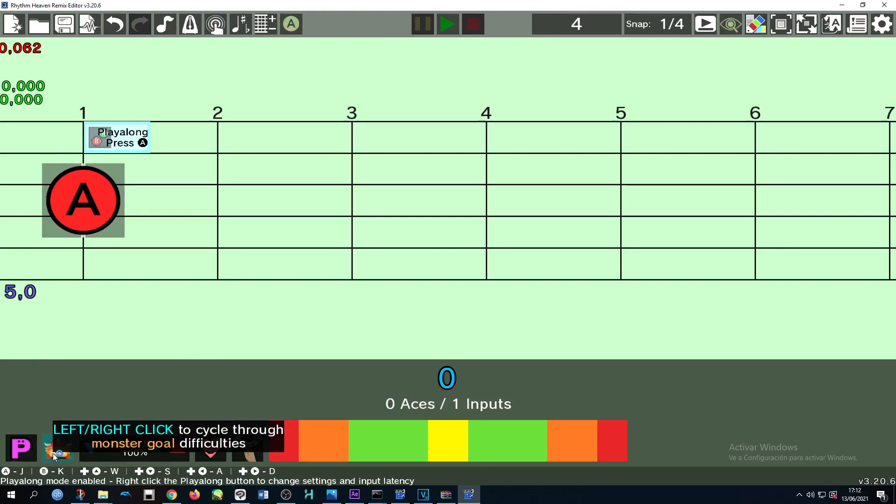
Set the Playalong monster goal to Medium, then exit Playalong mode and delete the Playalong Press A cue from the track
{"action": "left_click", "coordinate": [55, 451]}
{"action": "left_click", "coordinate": [55, 451]}
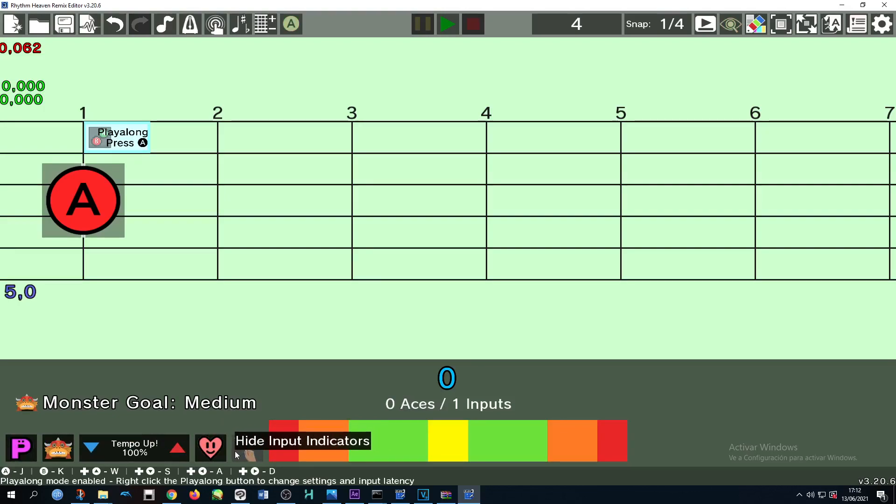
{"action": "left_click", "coordinate": [291, 30]}
{"action": "left_click_drag", "start_coordinate": [229, 174], "coordinate": [285, 314]}
Play the remix at playback speeds of 3.0x, 1.5x and slower than normal, and set the speed back to 1.0x
{"action": "left_click", "coordinate": [390, 28]}
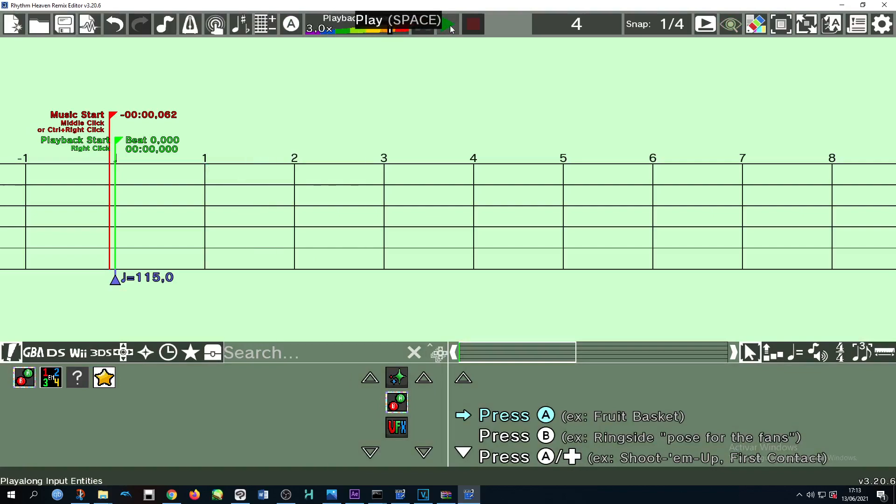
{"action": "left_click", "coordinate": [447, 24]}
{"action": "left_click_drag", "start_coordinate": [381, 30], "coordinate": [365, 33]}
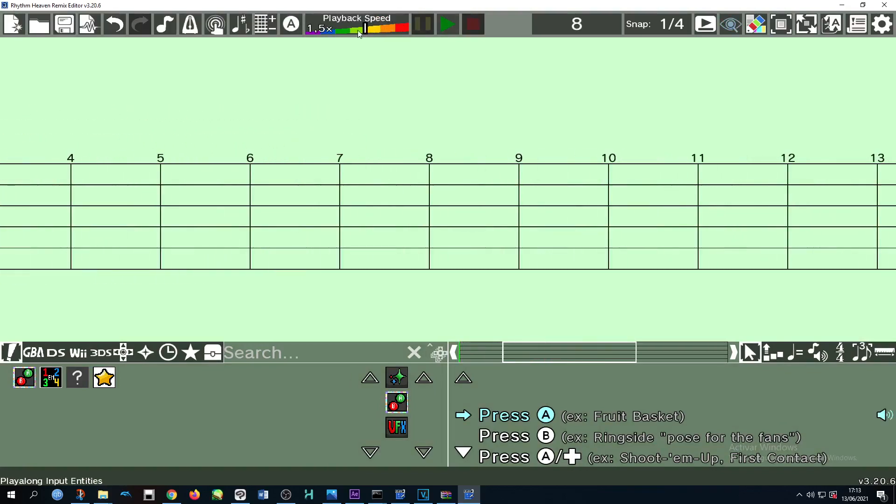
{"action": "left_click", "coordinate": [454, 25]}
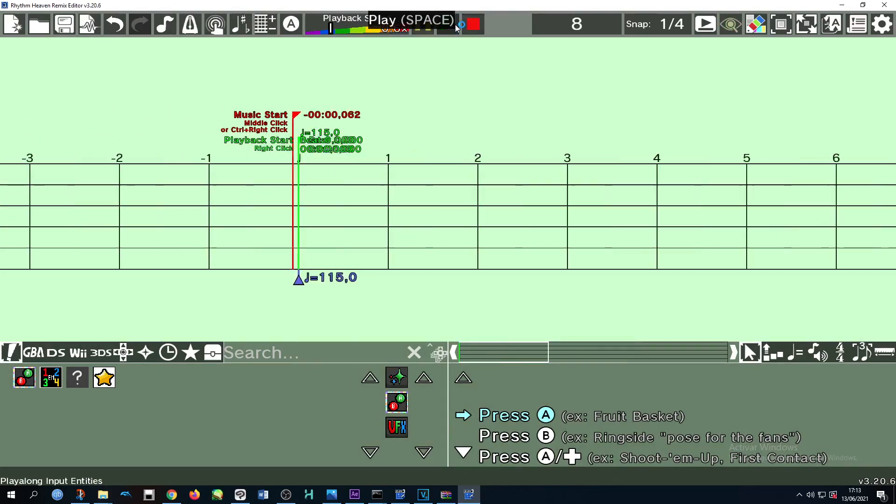
{"action": "left_click", "coordinate": [382, 29]}
{"action": "left_click_drag", "start_coordinate": [382, 28], "coordinate": [358, 29]}
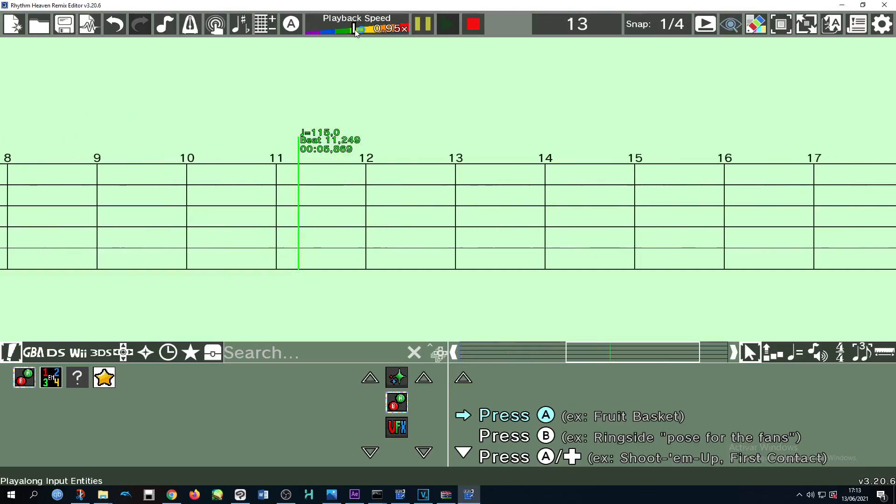
{"action": "left_click", "coordinate": [474, 25]}
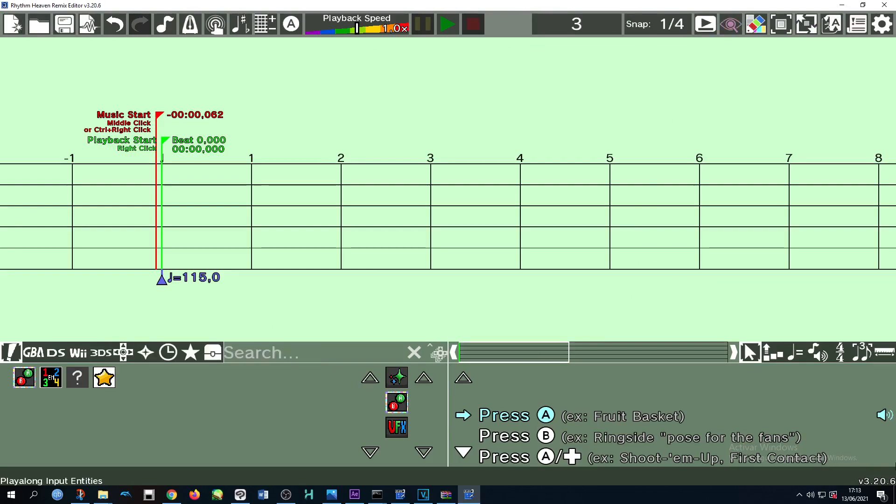
Browse the cue library by game series and special category, ending on the GBA games
{"action": "left_click", "coordinate": [32, 353]}
{"action": "left_click", "coordinate": [58, 357]}
{"action": "left_click", "coordinate": [79, 355]}
{"action": "left_click", "coordinate": [102, 355]}
{"action": "left_click", "coordinate": [126, 355]}
{"action": "left_click", "coordinate": [156, 355]}
{"action": "left_click", "coordinate": [188, 354]}
{"action": "left_click", "coordinate": [165, 354]}
{"action": "left_click", "coordinate": [122, 355]}
{"action": "left_click", "coordinate": [59, 355]}
{"action": "left_click", "coordinate": [42, 355]}
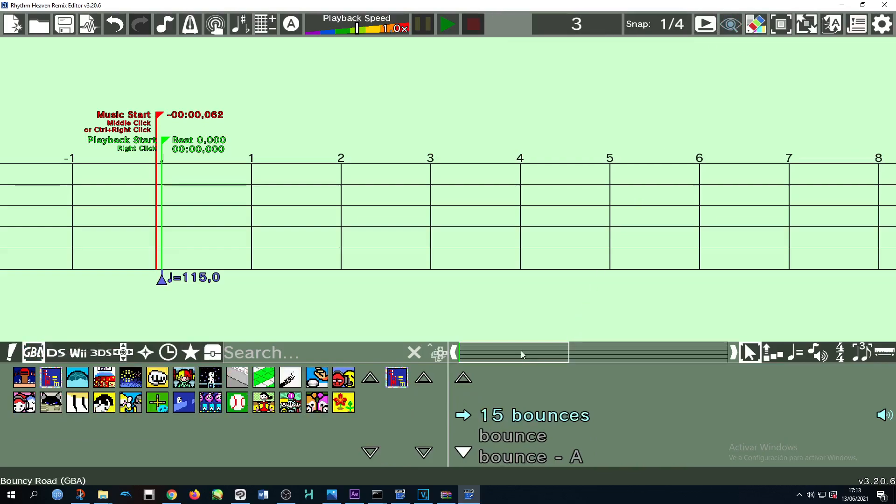
Jump the timeline to beat 5 and beat 80 by number, and place the playback start at beat 79.25
{"action": "left_click_drag", "start_coordinate": [522, 351], "coordinate": [472, 355]}
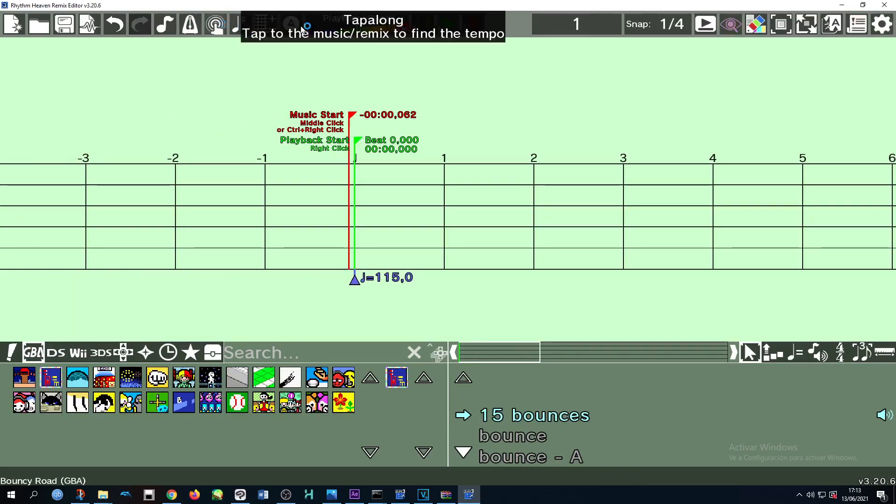
{"action": "left_click", "coordinate": [584, 27]}
{"action": "type", "text": "1"}
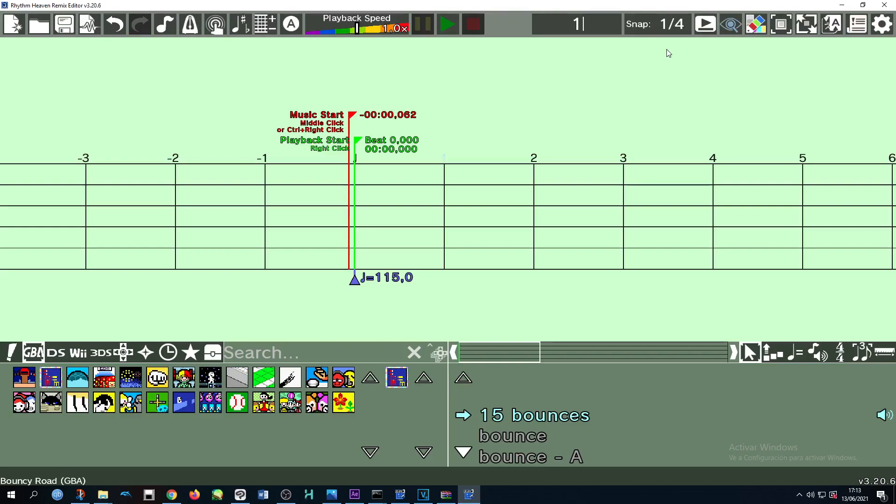
{"action": "key", "text": "BackSpace"}
{"action": "type", "text": "5"}
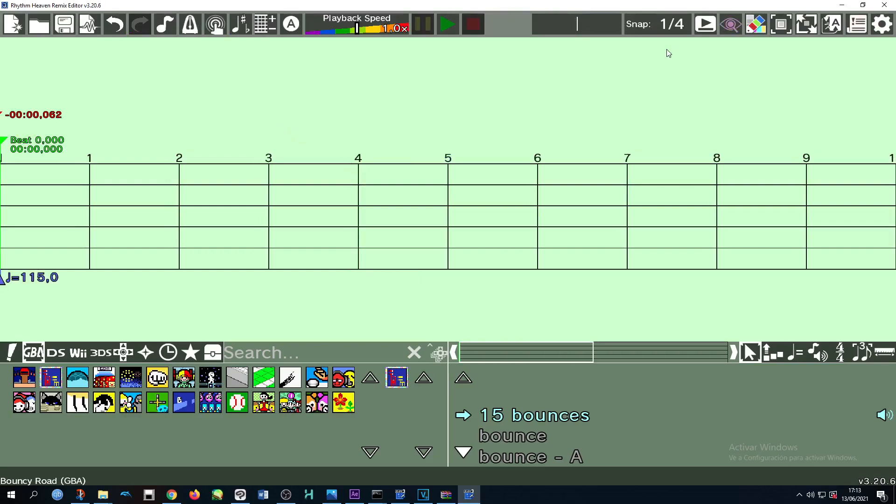
{"action": "type", "text": "80"}
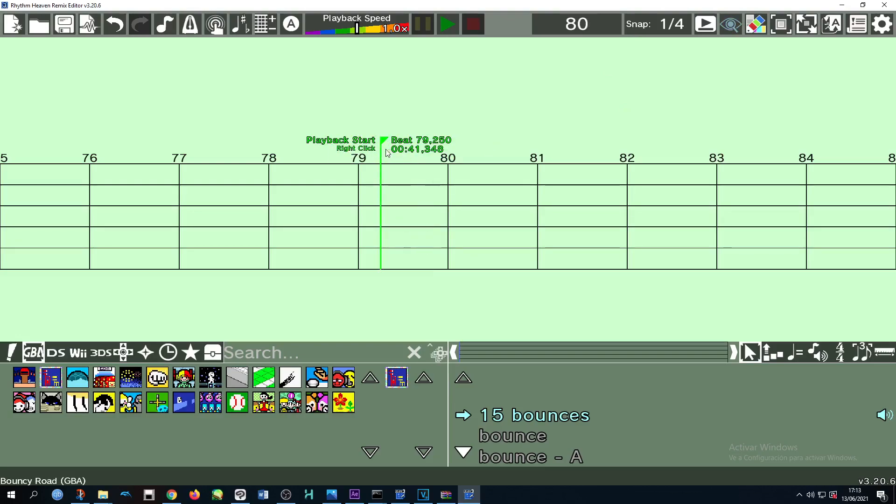
{"action": "right_click", "coordinate": [385, 159]}
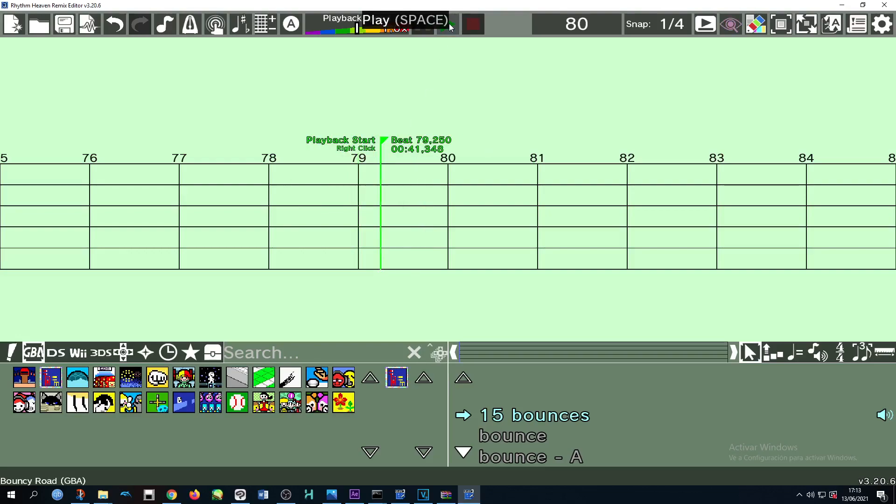
Place the playback start at beat 17.75 near the end of the remix and play briefly from there
{"action": "left_click_drag", "start_coordinate": [486, 355], "coordinate": [719, 355]}
{"action": "left_click_drag", "start_coordinate": [504, 176], "coordinate": [518, 220]}
{"action": "right_click", "coordinate": [306, 144]}
{"action": "left_click", "coordinate": [451, 28]}
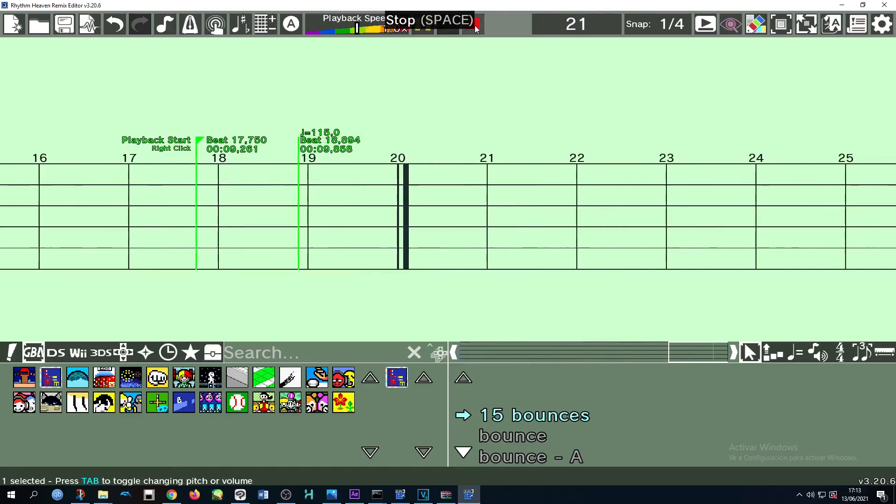
{"action": "left_click", "coordinate": [473, 24]}
Move the playback start to beat 17 and on to beat 18, and play the remix briefly from beat 18 twice
{"action": "right_click", "coordinate": [42, 145]}
{"action": "right_click", "coordinate": [133, 147]}
{"action": "right_click", "coordinate": [103, 148]}
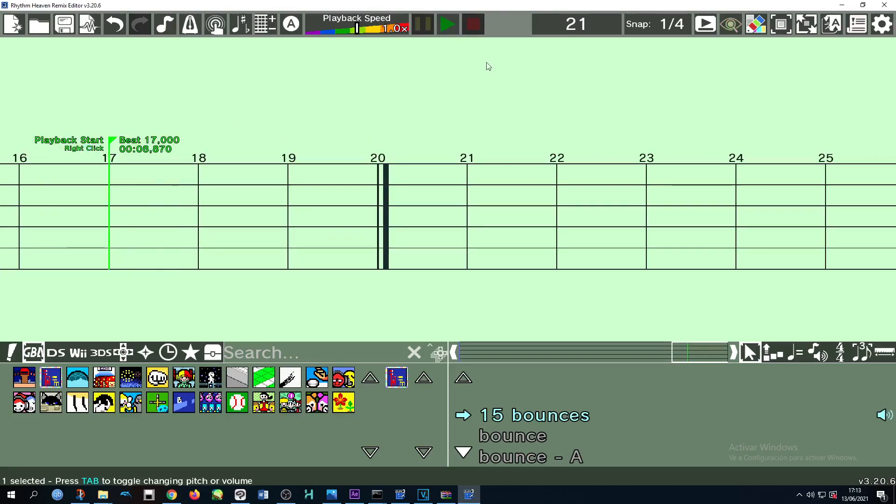
{"action": "right_click", "coordinate": [197, 148]}
{"action": "left_click", "coordinate": [447, 24]}
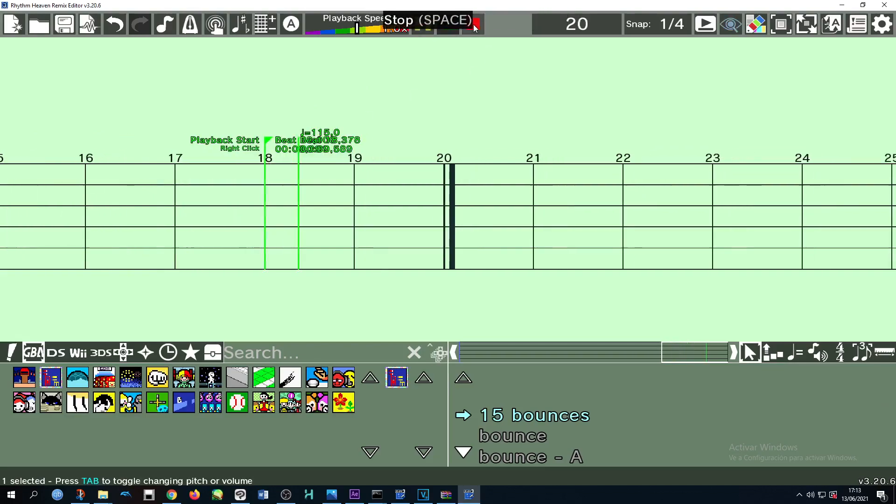
{"action": "left_click", "coordinate": [475, 24]}
{"action": "left_click", "coordinate": [443, 28]}
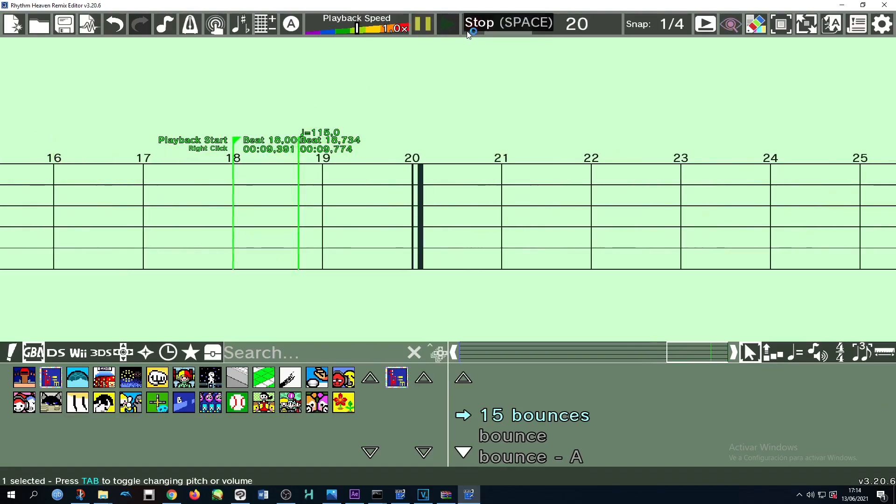
{"action": "left_click", "coordinate": [474, 24]}
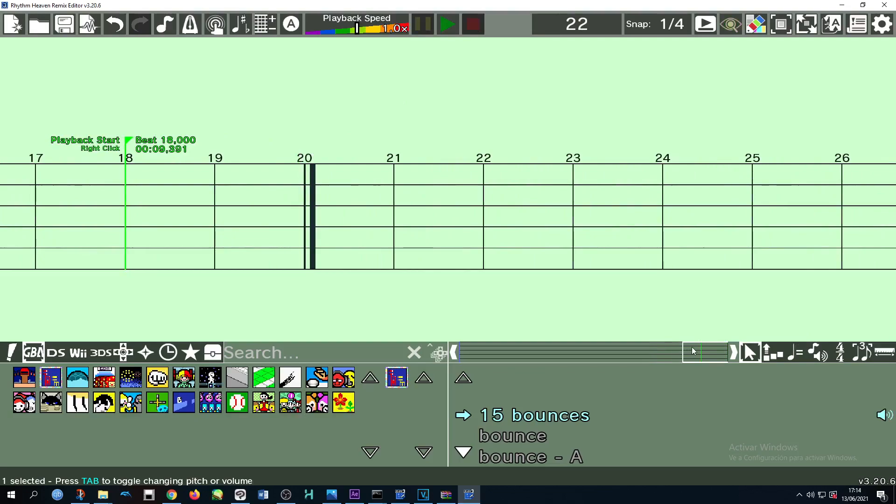
Return the playback start to beat 0 at the beginning of the remix
{"action": "left_click_drag", "start_coordinate": [699, 349], "coordinate": [490, 350]}
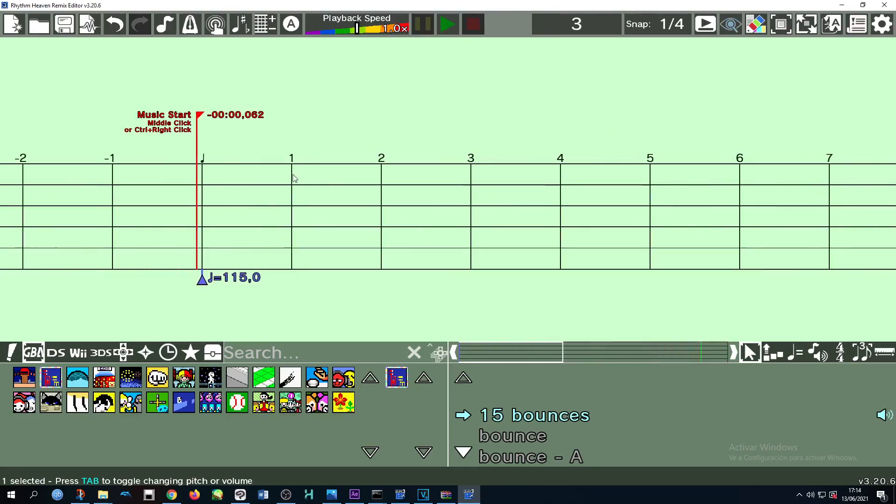
{"action": "right_click", "coordinate": [204, 150]}
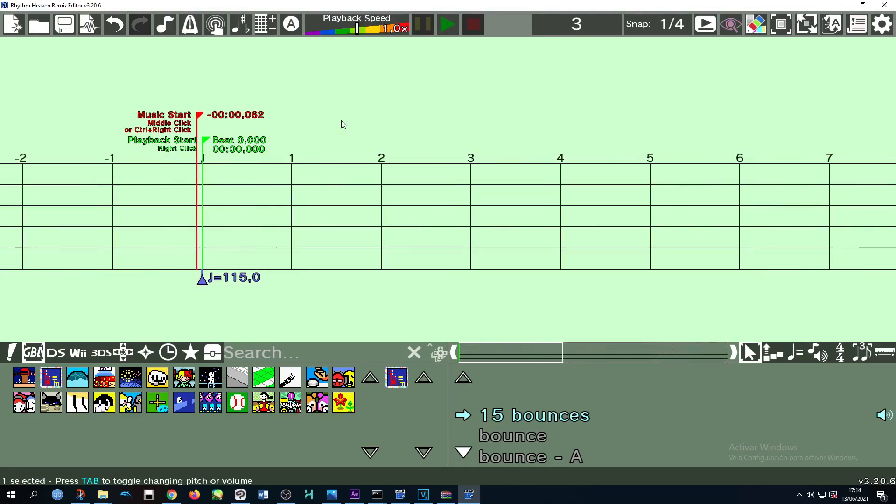
{"action": "left_click_drag", "start_coordinate": [631, 345], "coordinate": [497, 352]}
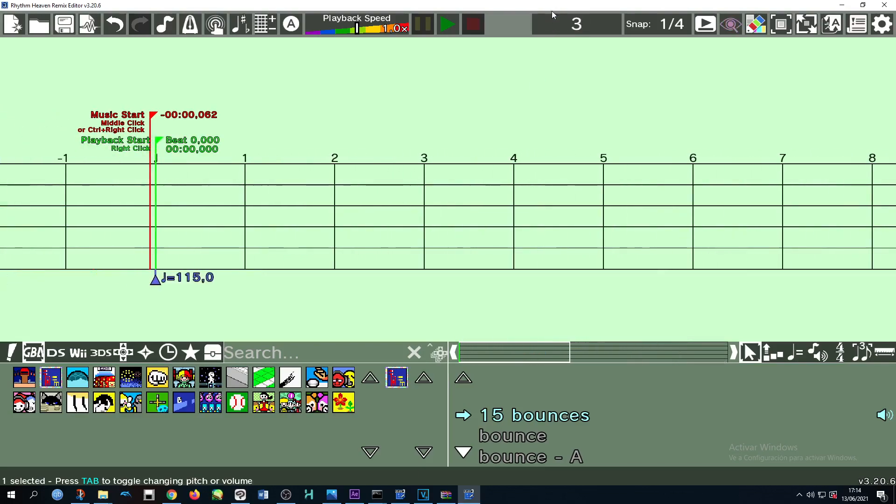
Step the snap value through divisions including 1/6, 1/8, 1/24 and 1/32, and return it to 1/4
{"action": "left_click", "coordinate": [657, 27]}
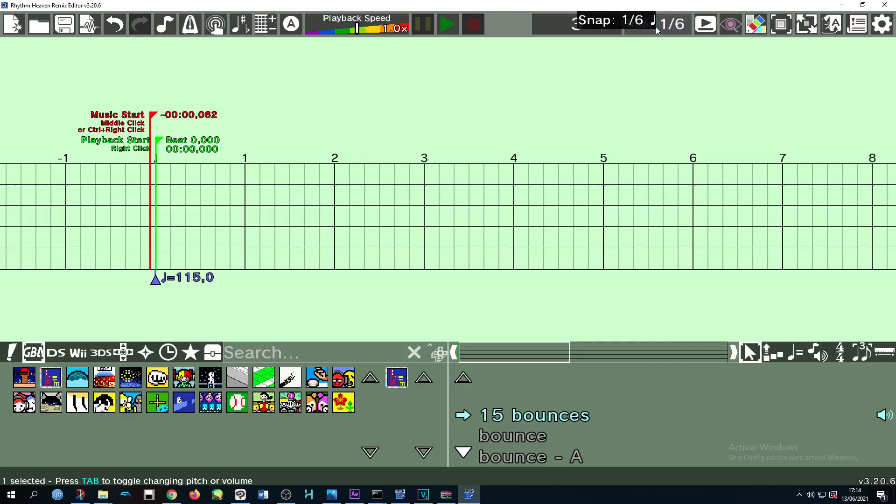
{"action": "left_click", "coordinate": [656, 27]}
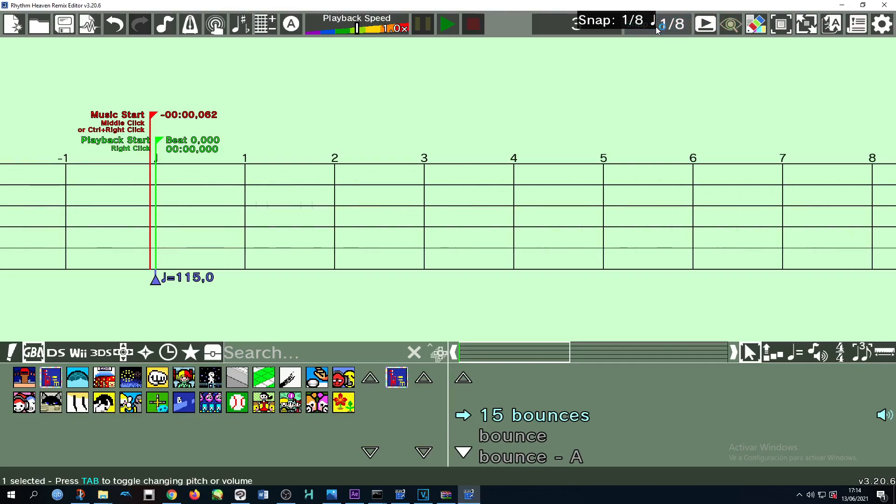
{"action": "left_click", "coordinate": [671, 22]}
{"action": "left_click", "coordinate": [671, 22]}
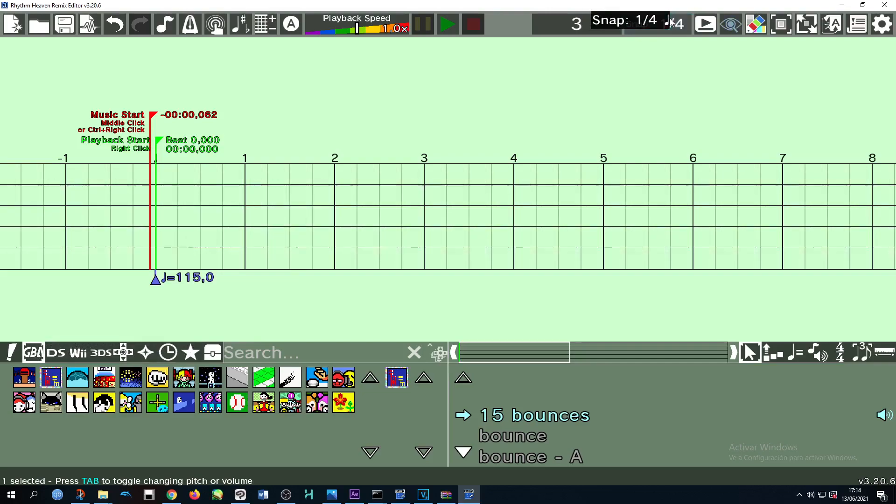
{"action": "left_click", "coordinate": [659, 26]}
{"action": "left_click", "coordinate": [660, 26]}
{"action": "left_click", "coordinate": [659, 26]}
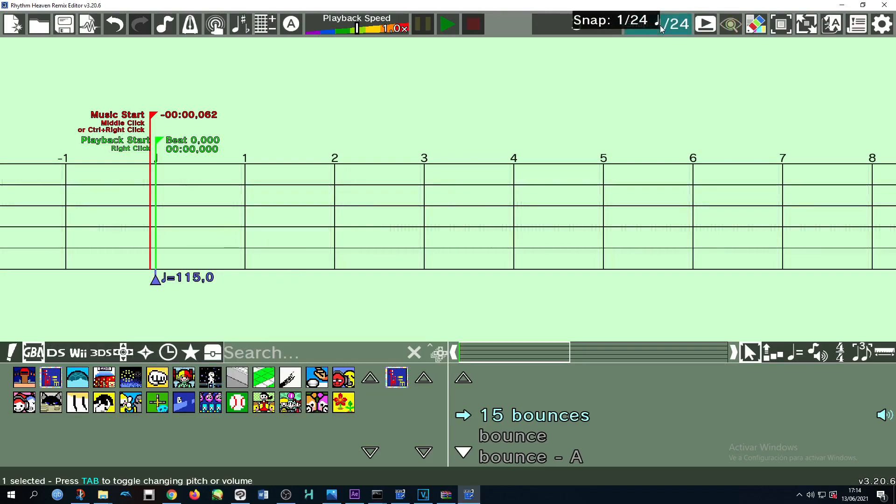
{"action": "left_click", "coordinate": [660, 26]}
{"action": "left_click_drag", "start_coordinate": [508, 353], "coordinate": [484, 348]}
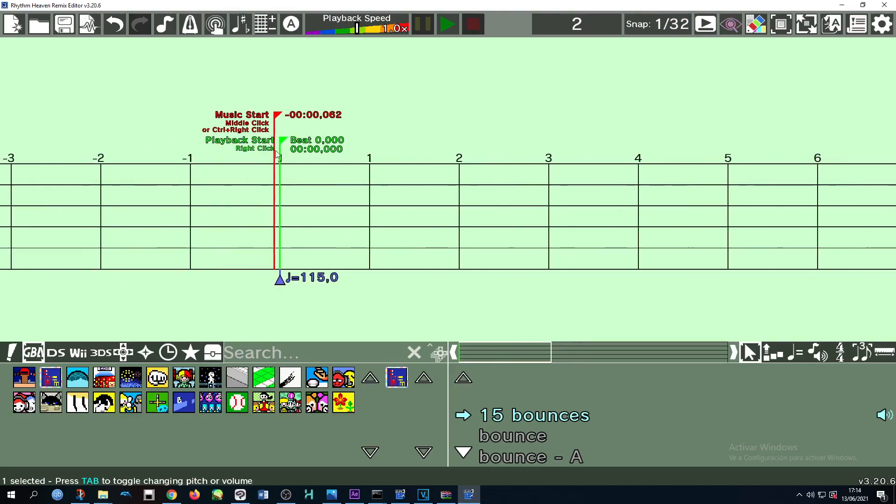
{"action": "left_click", "coordinate": [665, 24]}
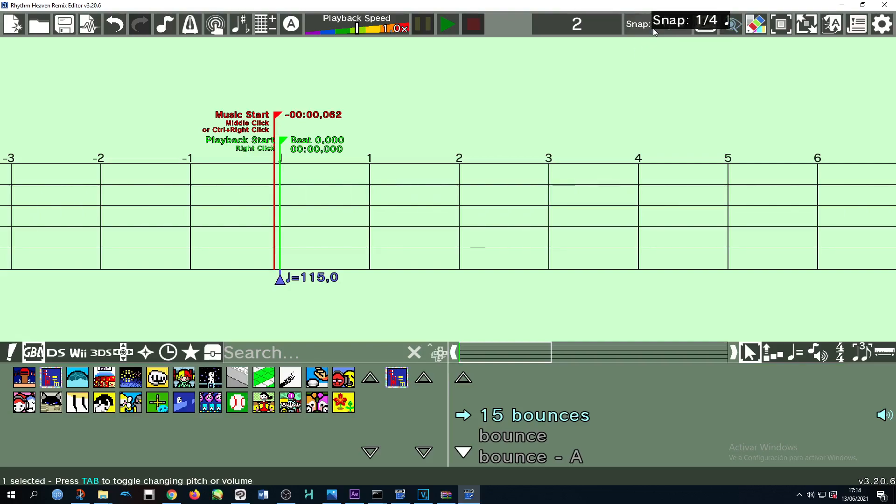
Cycle repeatedly through snap divisions such as 1/6, 1/8, 1/12 and 1/16 to compare their grids, ending at 1/4
{"action": "left_click", "coordinate": [655, 27]}
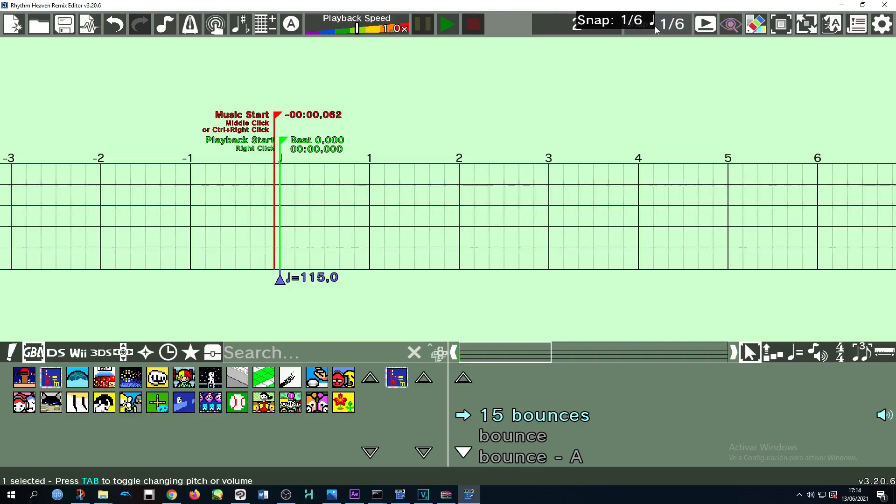
{"action": "left_click", "coordinate": [655, 26]}
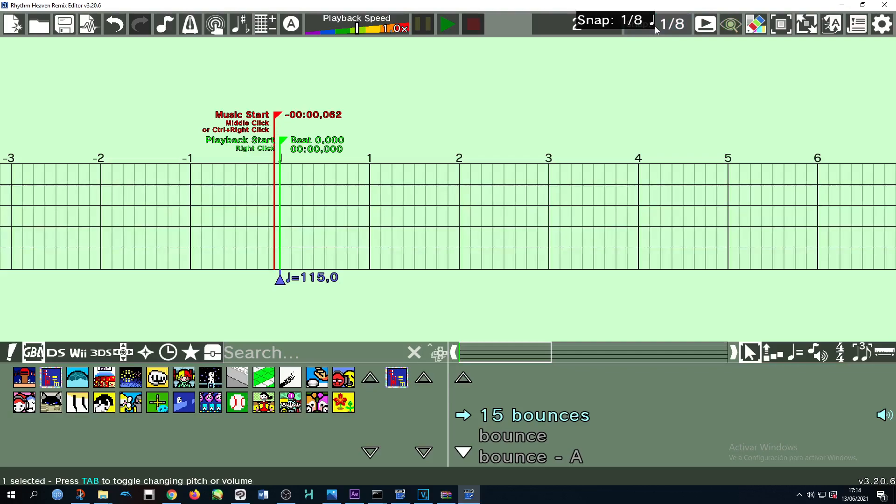
{"action": "left_click", "coordinate": [654, 27]}
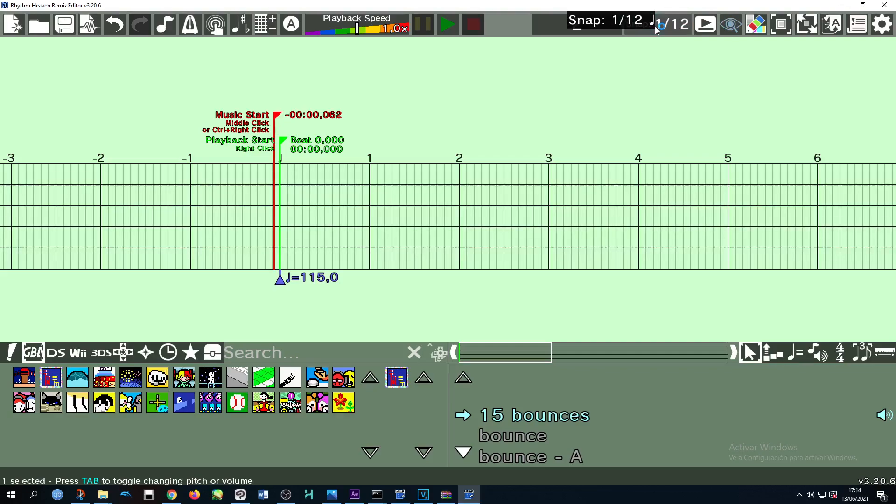
{"action": "left_click", "coordinate": [654, 26]}
{"action": "left_click", "coordinate": [655, 26]}
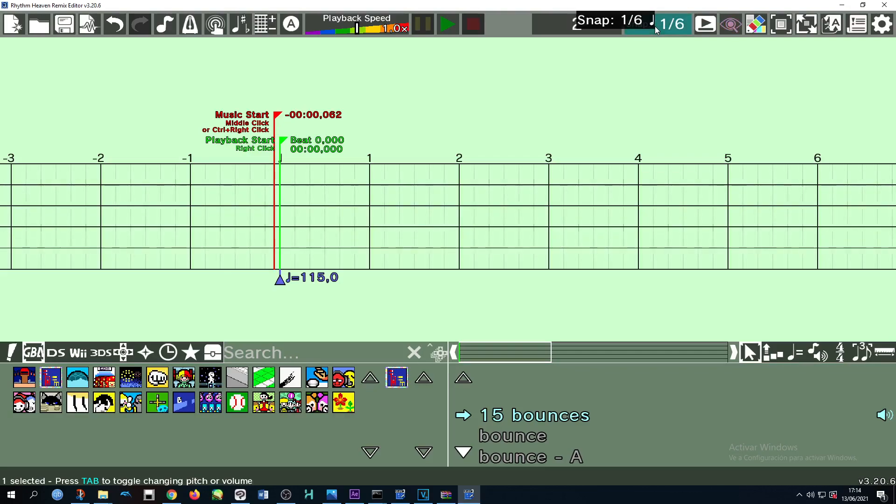
{"action": "left_click", "coordinate": [654, 26]}
{"action": "left_click", "coordinate": [654, 27]}
{"action": "left_click", "coordinate": [654, 26]}
{"action": "left_click", "coordinate": [654, 26]}
{"action": "left_click", "coordinate": [655, 26]}
{"action": "left_click", "coordinate": [654, 26]}
{"action": "left_click", "coordinate": [655, 26]}
{"action": "left_click", "coordinate": [657, 24]}
{"action": "left_click", "coordinate": [657, 24]}
{"action": "left_click", "coordinate": [657, 24]}
{"action": "left_click", "coordinate": [658, 24]}
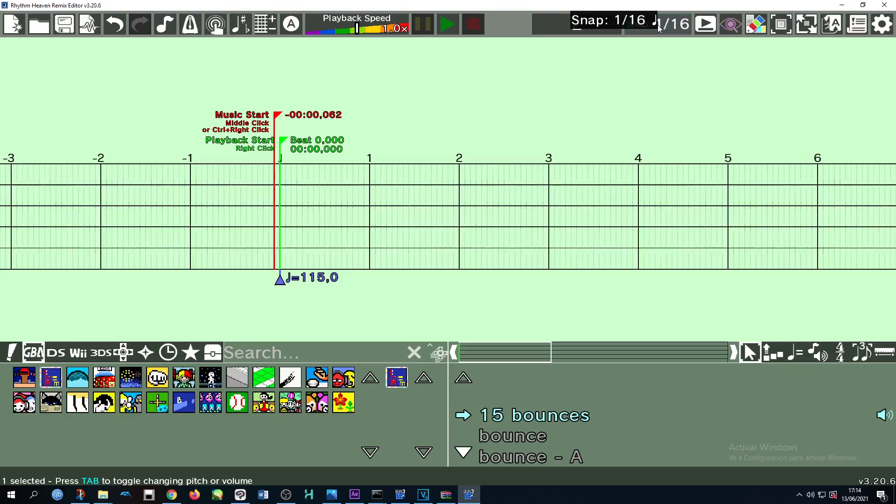
{"action": "left_click", "coordinate": [658, 25]}
{"action": "left_click", "coordinate": [658, 24]}
{"action": "left_click", "coordinate": [657, 24]}
{"action": "left_click", "coordinate": [657, 25]}
{"action": "left_click", "coordinate": [657, 25]}
{"action": "left_click", "coordinate": [658, 24]}
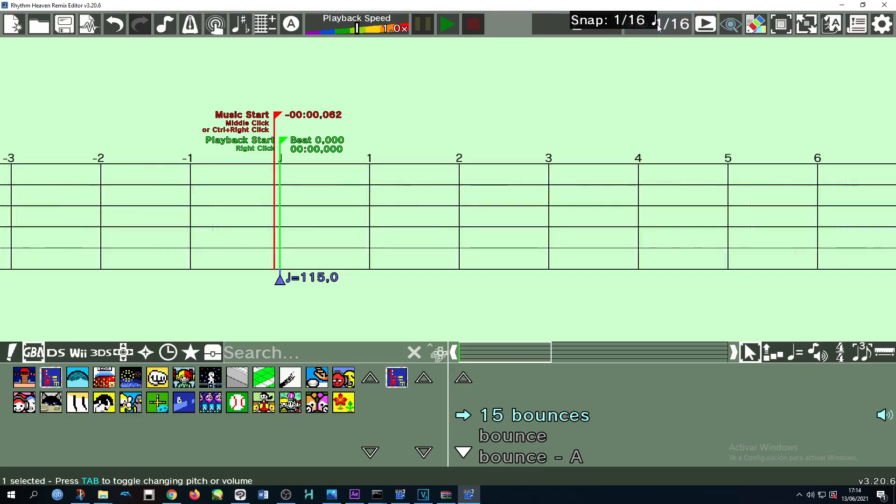
{"action": "right_click", "coordinate": [657, 24]}
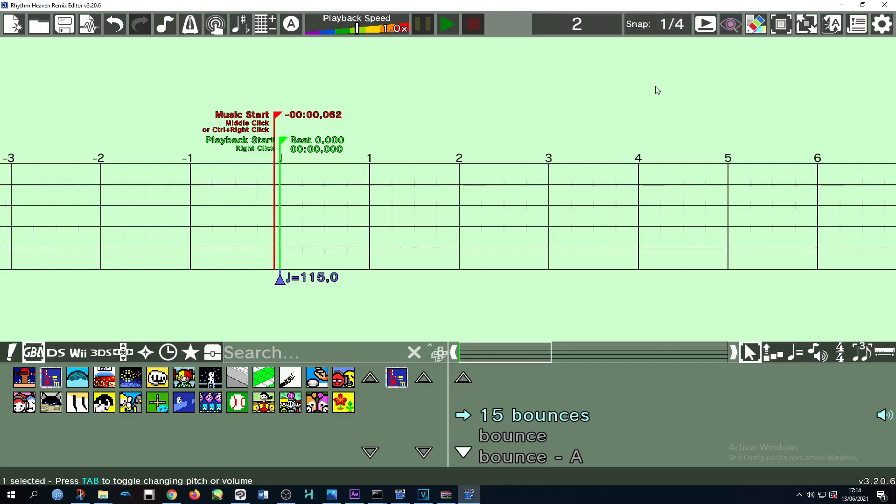
Preview the remix in Presentation Mode and return to the normal editing view
{"action": "left_click", "coordinate": [707, 28]}
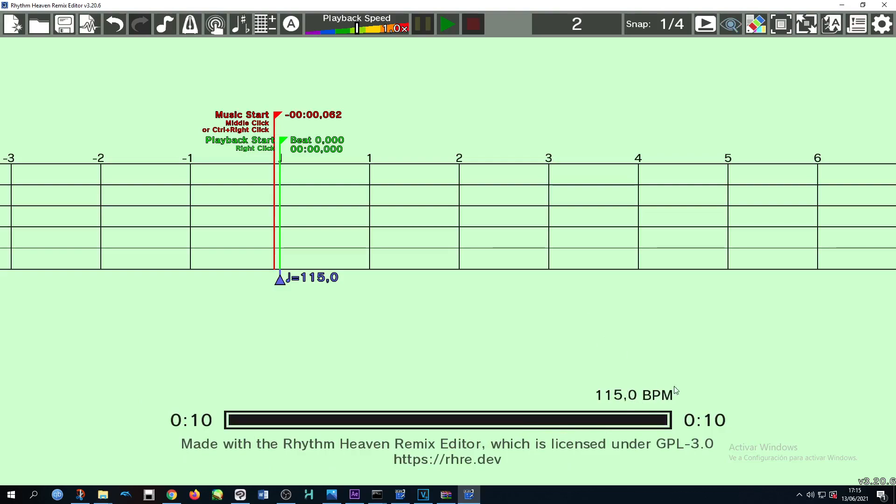
{"action": "left_click", "coordinate": [705, 29]}
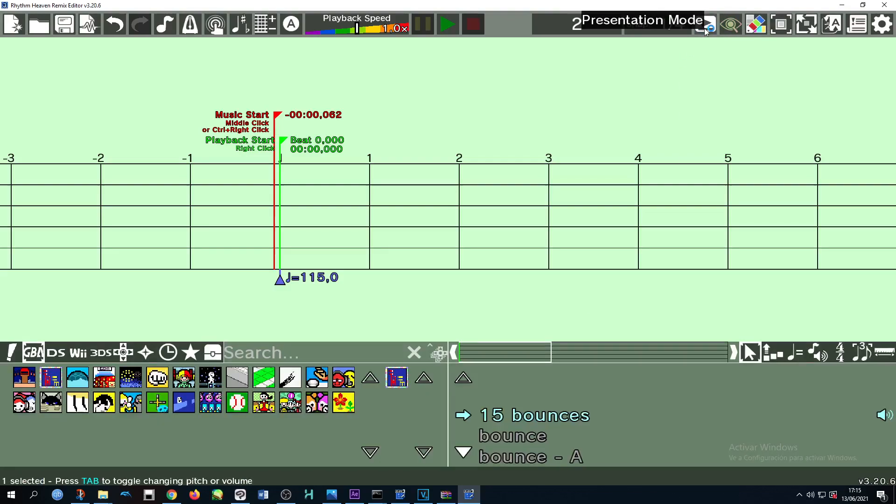
Show the view options, toggle Game Boundaries, and place the Clappy Trio (GBA) "trio timing!" cue at beat 0
{"action": "left_click", "coordinate": [737, 27]}
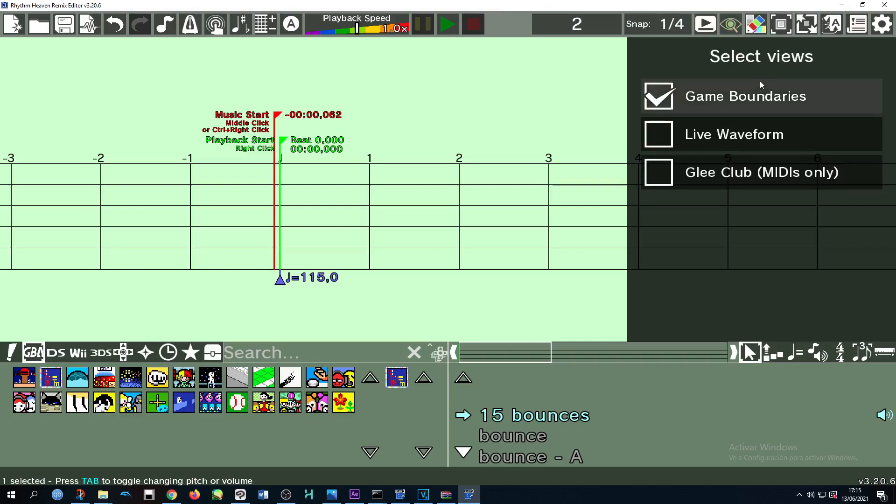
{"action": "left_click", "coordinate": [755, 101]}
{"action": "left_click", "coordinate": [756, 102]}
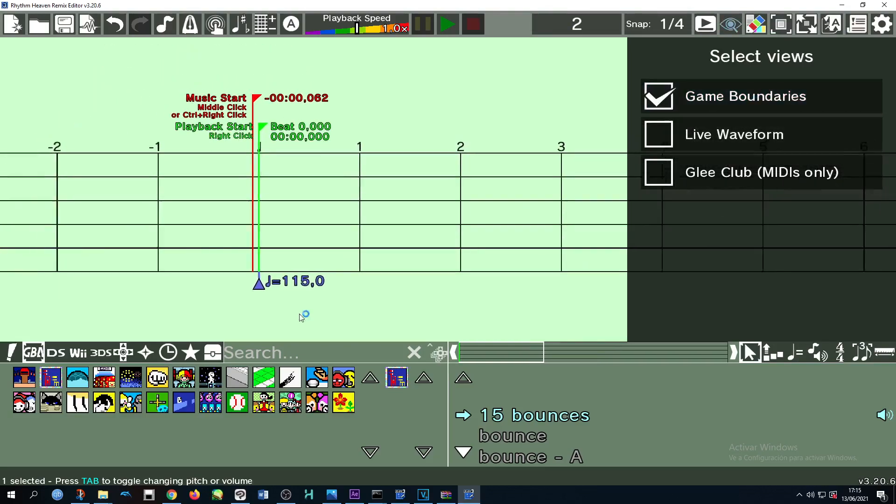
{"action": "left_click", "coordinate": [98, 383]}
{"action": "left_click_drag", "start_coordinate": [532, 416], "coordinate": [375, 187]}
Toggle the Game Boundaries view off and on to compare the timeline around the Clappy Trio cue
{"action": "left_click", "coordinate": [727, 89]}
{"action": "left_click", "coordinate": [726, 89]}
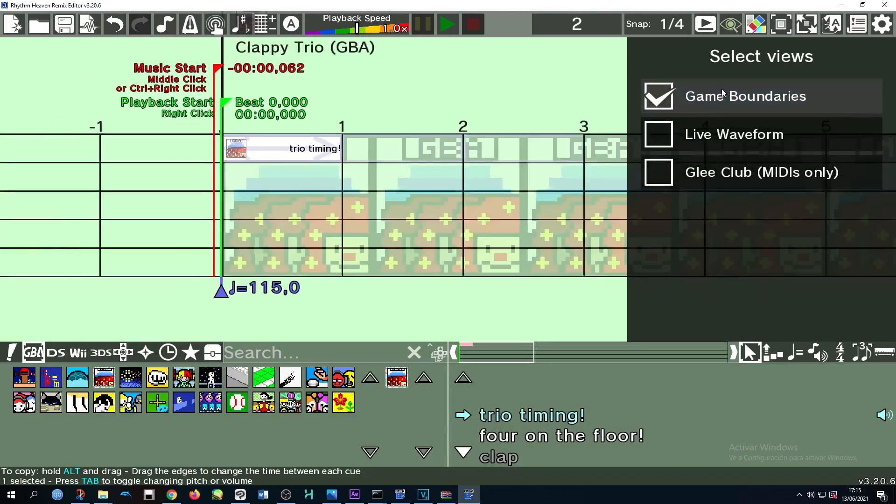
{"action": "left_click", "coordinate": [674, 100]}
{"action": "left_click", "coordinate": [674, 100]}
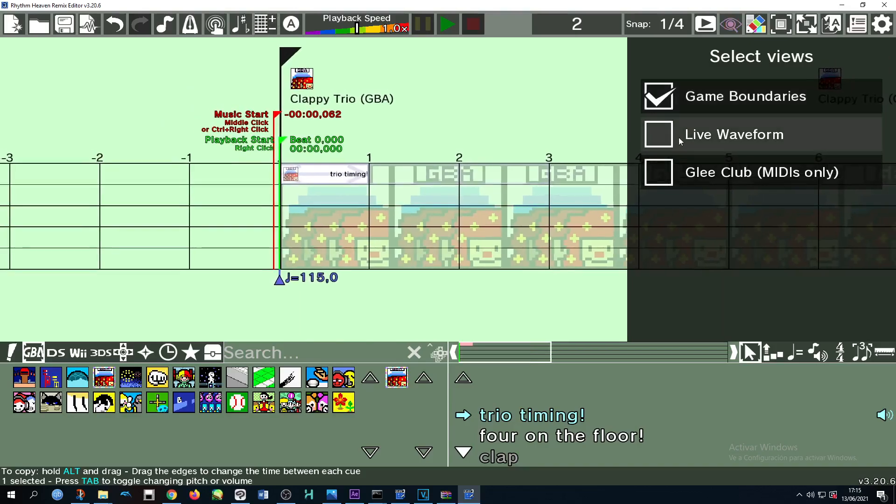
Compare playback with the Live Waveform view turned on and with it turned off
{"action": "left_click", "coordinate": [681, 137]}
{"action": "left_click", "coordinate": [447, 23]}
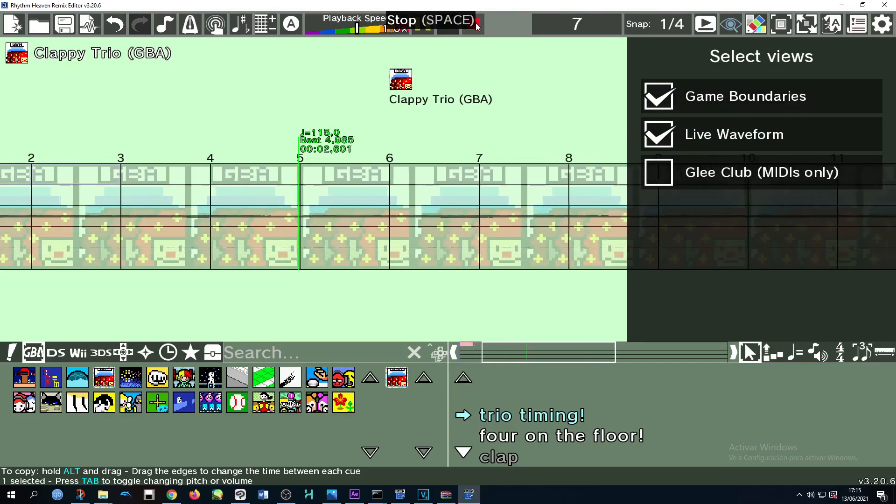
{"action": "left_click", "coordinate": [682, 135]}
{"action": "left_click", "coordinate": [447, 25]}
{"action": "left_click", "coordinate": [473, 25]}
Turn on the Glee Club (MIDIs only) view and test it with two short playbacks
{"action": "left_click", "coordinate": [725, 171]}
{"action": "left_click", "coordinate": [450, 25]}
{"action": "left_click", "coordinate": [472, 26]}
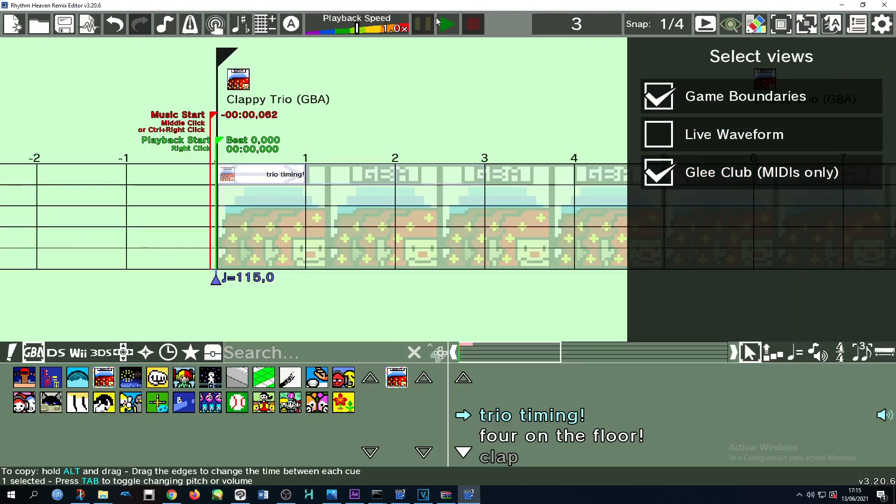
{"action": "left_click", "coordinate": [448, 25]}
{"action": "left_click", "coordinate": [476, 26]}
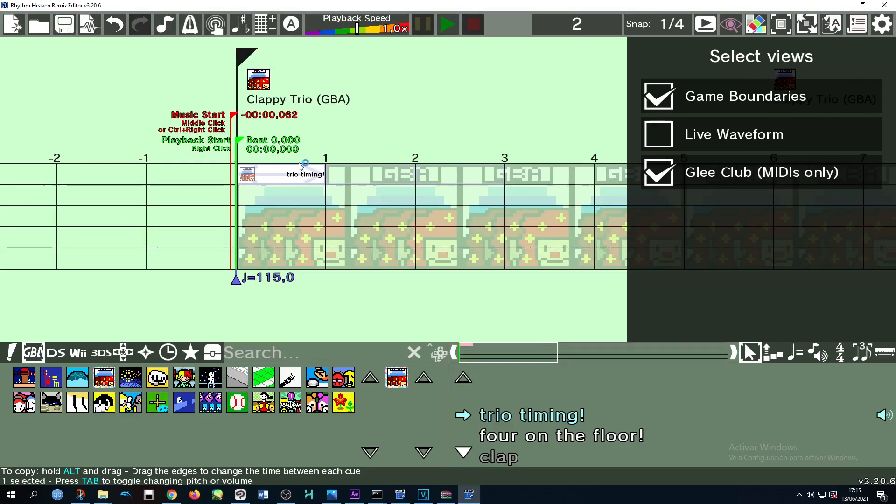
Remove the "trio timing!" cue from the timeline, and turn off the Glee Club view
{"action": "left_click_drag", "start_coordinate": [312, 178], "coordinate": [369, 316]}
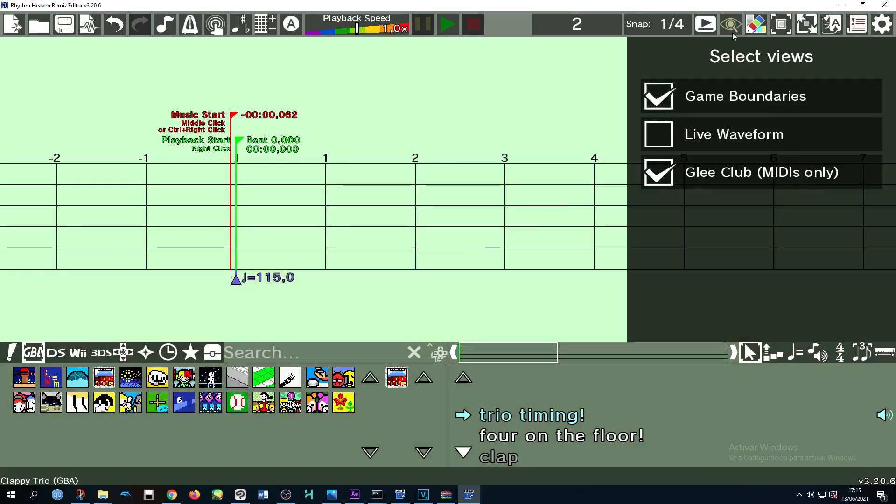
{"action": "left_click", "coordinate": [710, 175]}
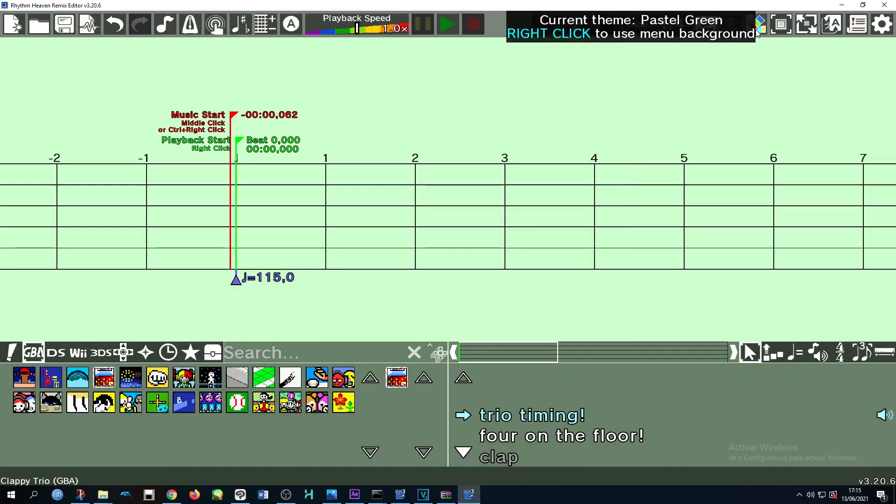
Look through the available editor themes, from the Classic ones to the Dark-Pastel ones, without changing the current theme
{"action": "left_click", "coordinate": [757, 29]}
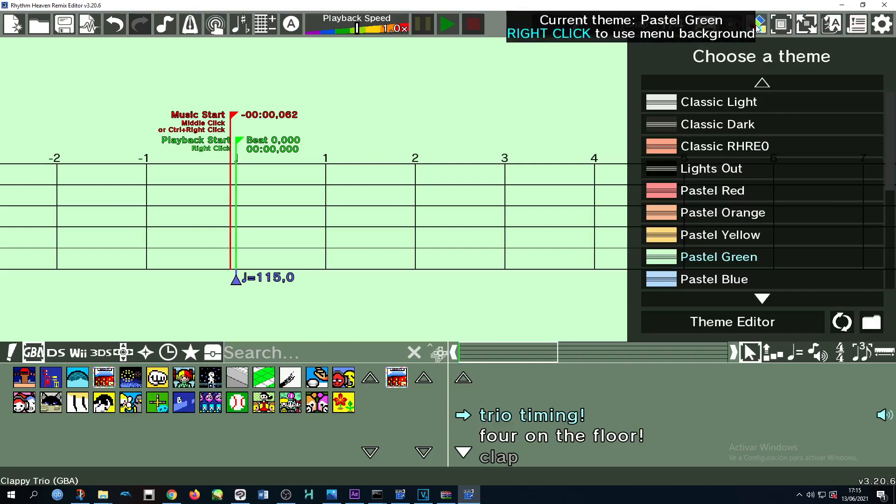
{"action": "scroll", "coordinate": [780, 182], "scroll_direction": "down", "scroll_amount": 9}
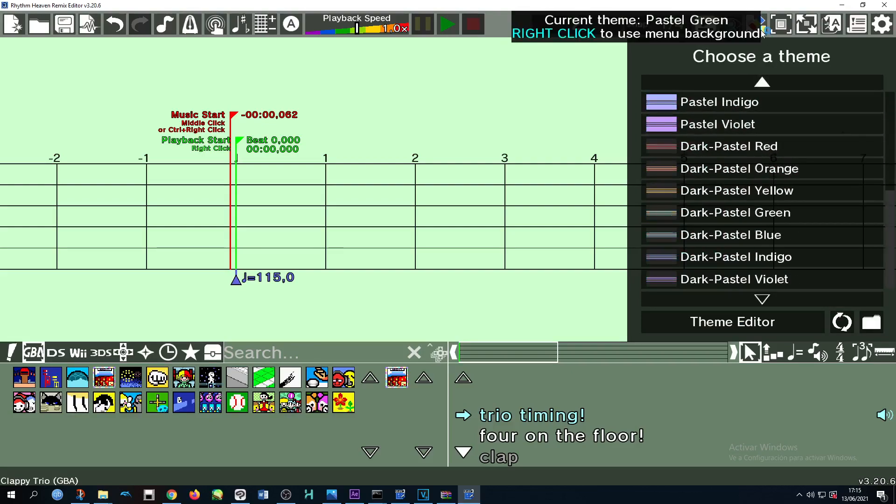
{"action": "left_click", "coordinate": [758, 26]}
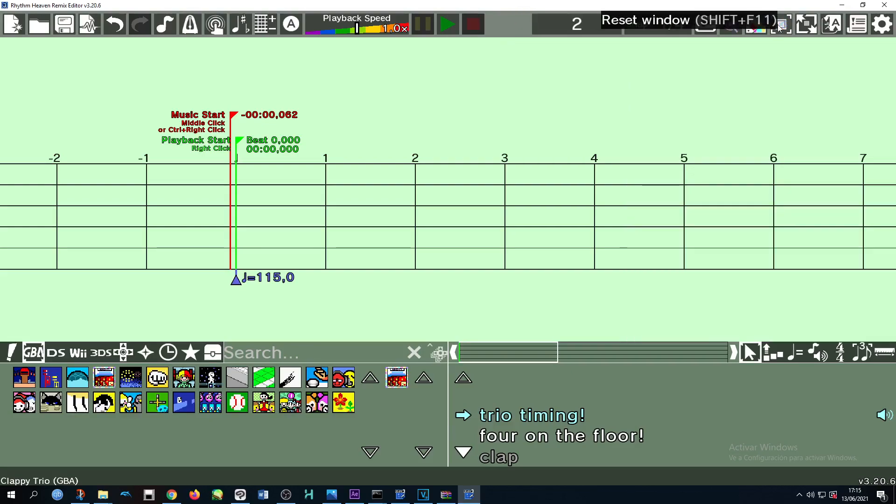
Reset the editor window to its default size and maximize it again
{"action": "left_click", "coordinate": [780, 24]}
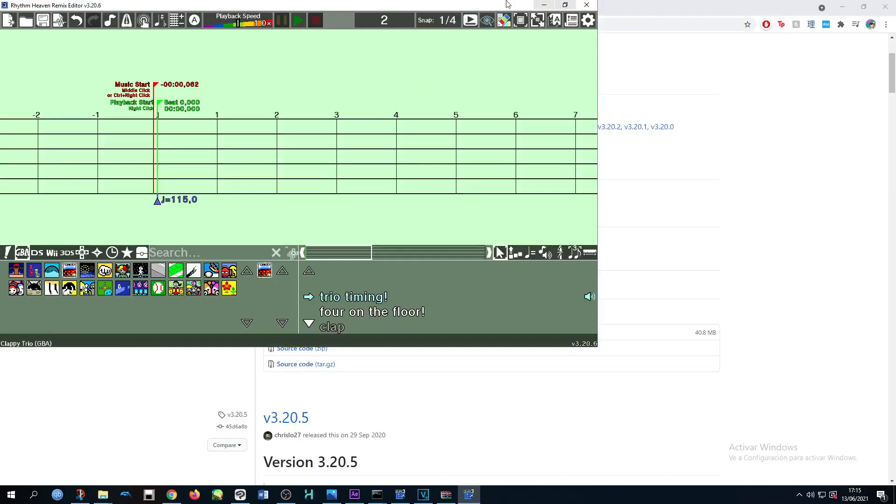
{"action": "double_click", "coordinate": [525, 4]}
{"action": "double_click", "coordinate": [579, 29]}
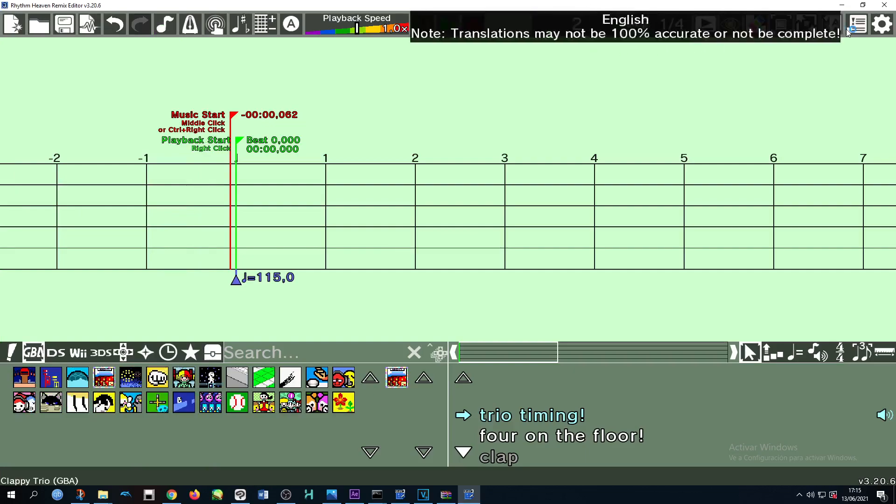
Switch the interface language to French and cycle through the languages, returning to English
{"action": "left_click", "coordinate": [835, 24]}
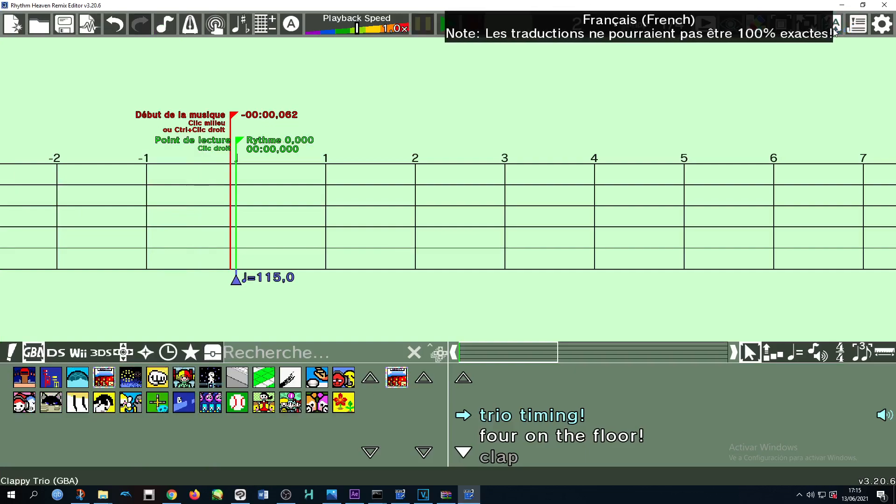
{"action": "right_click", "coordinate": [834, 30]}
{"action": "right_click", "coordinate": [835, 30]}
{"action": "left_click", "coordinate": [835, 30]}
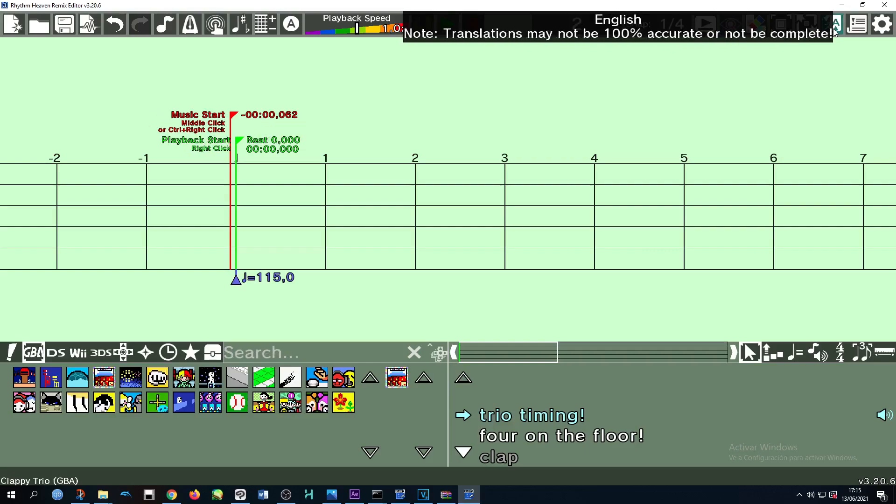
{"action": "left_click", "coordinate": [835, 30]}
{"action": "right_click", "coordinate": [835, 30]}
{"action": "right_click", "coordinate": [835, 29]}
{"action": "right_click", "coordinate": [836, 30]}
{"action": "left_click", "coordinate": [835, 29]}
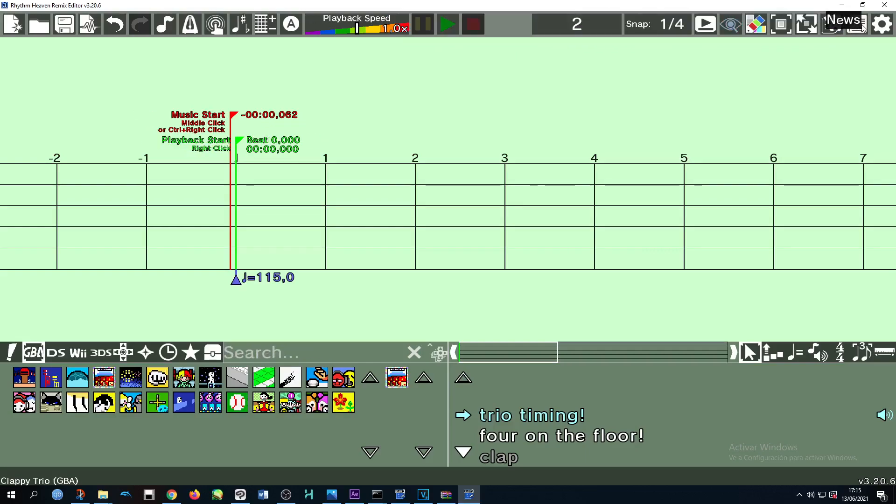
View the News page, return to the editor, and preview the remix on the timeline minimap
{"action": "left_click", "coordinate": [862, 28]}
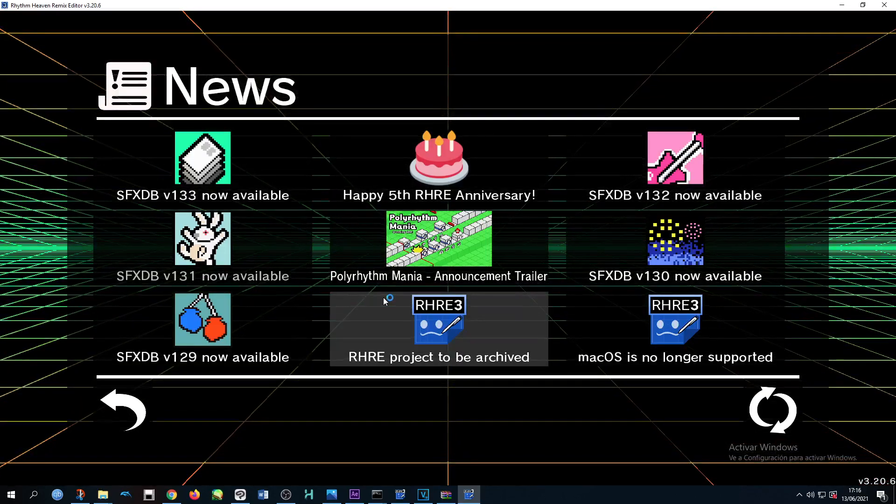
{"action": "left_click", "coordinate": [122, 410]}
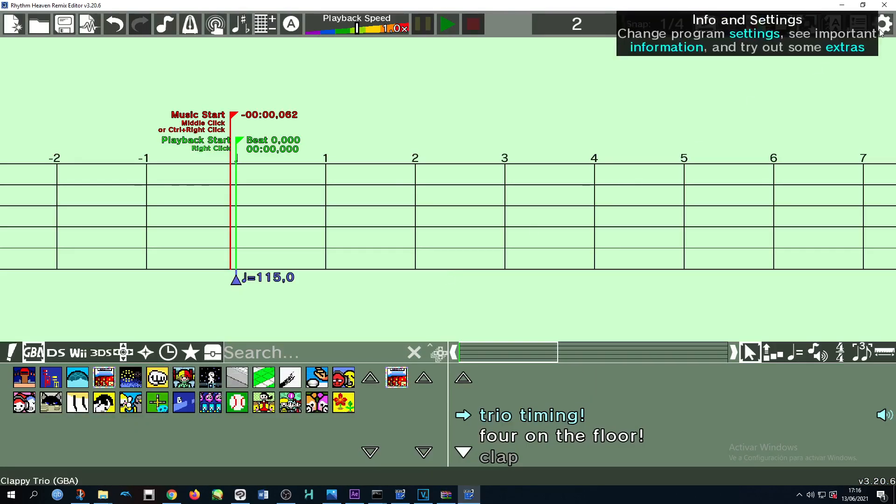
{"action": "left_click_drag", "start_coordinate": [476, 346], "coordinate": [501, 346]}
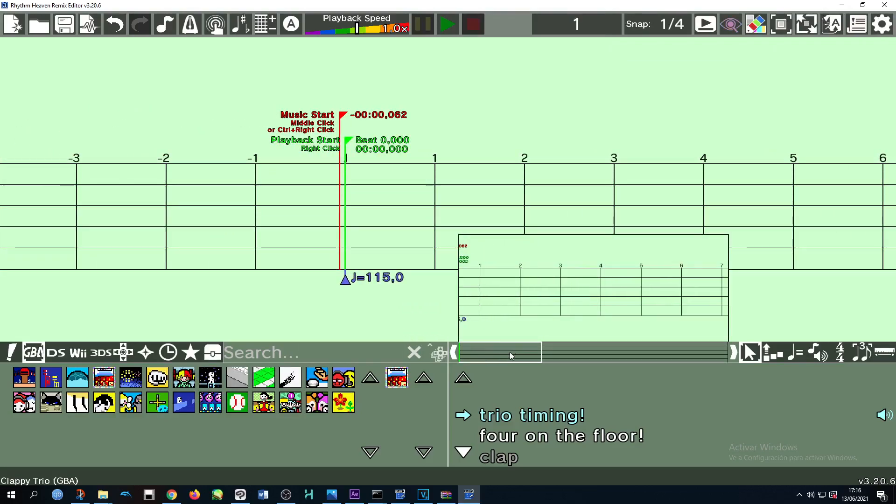
Look through the game series categories, including the special entities, GBA, DS, Wii and 3DS, ending on GBA
{"action": "left_click", "coordinate": [16, 358]}
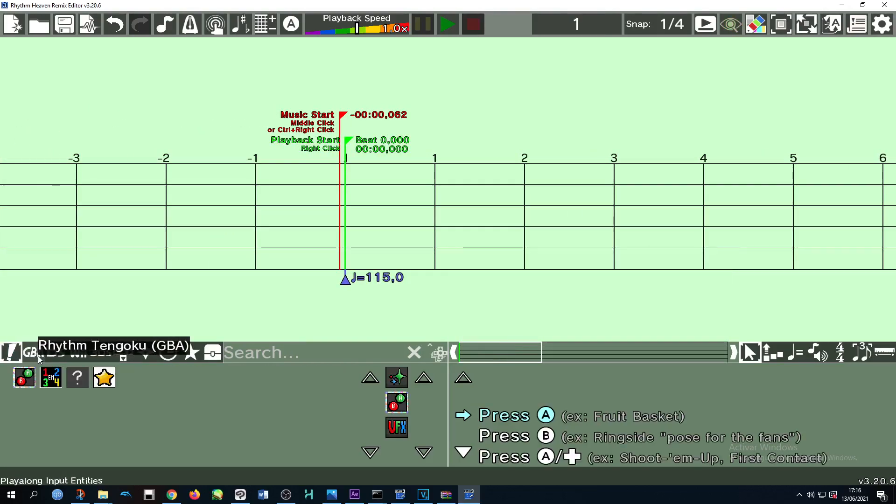
{"action": "left_click", "coordinate": [37, 356]}
{"action": "left_click", "coordinate": [55, 355]}
{"action": "left_click", "coordinate": [87, 355]}
{"action": "left_click", "coordinate": [100, 355]}
{"action": "left_click", "coordinate": [55, 355]}
{"action": "left_click", "coordinate": [38, 356]}
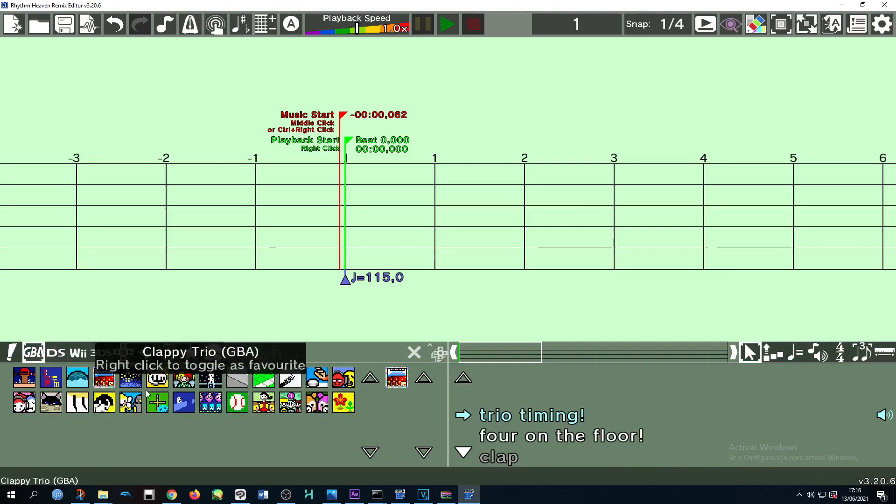
Browse the cues of the first GBA games, including The☆Bon Odori, Bunny Hop, Clappy Trio and Marching Orders
{"action": "left_click", "coordinate": [24, 379]}
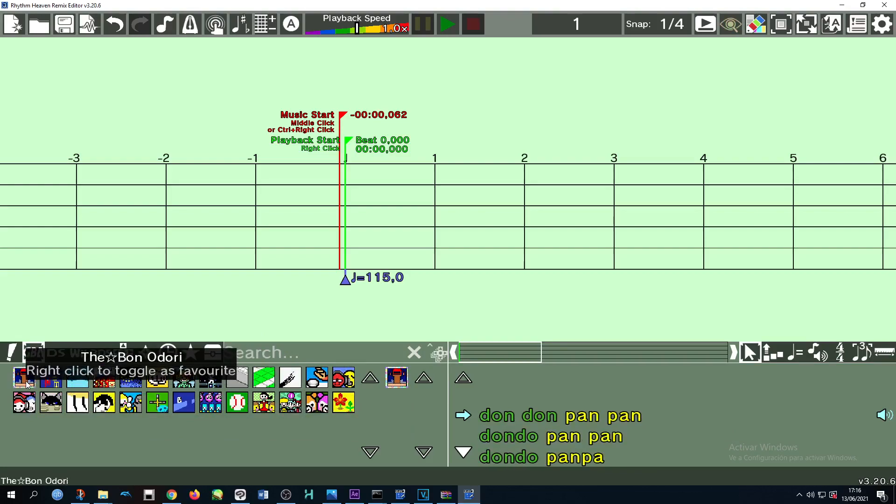
{"action": "left_click", "coordinate": [51, 380]}
{"action": "left_click", "coordinate": [78, 380]}
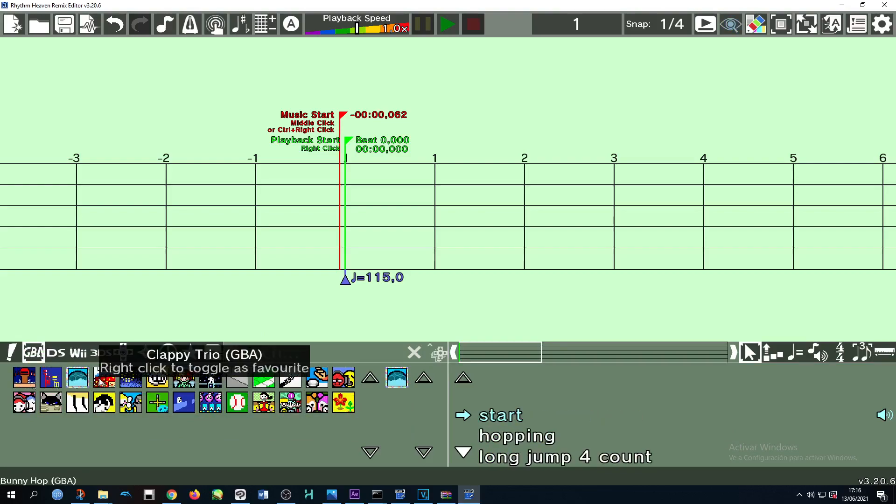
{"action": "left_click", "coordinate": [104, 381]}
{"action": "left_click", "coordinate": [157, 380]}
{"action": "left_click", "coordinate": [135, 382]}
{"action": "left_click", "coordinate": [184, 382]}
{"action": "left_click", "coordinate": [208, 383]}
{"action": "left_click", "coordinate": [177, 385]}
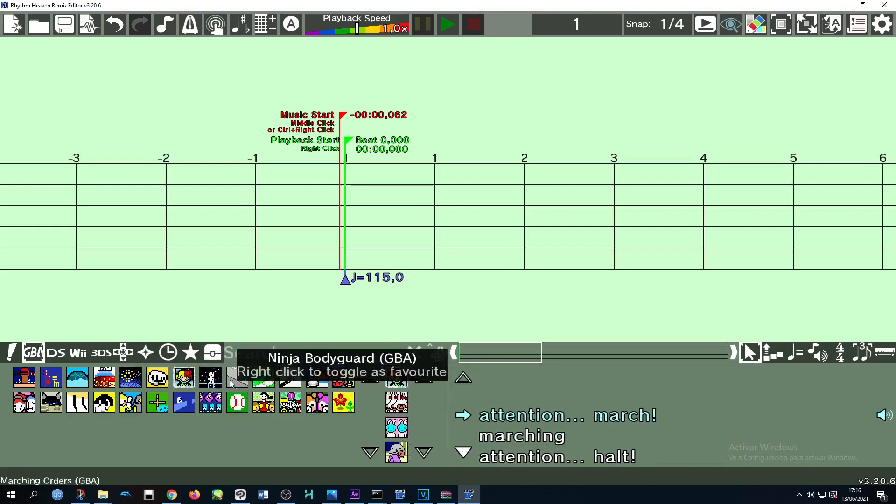
Examine the alternate versions grouped under Marching Orders (GBA), including Marching Orders 2
{"action": "left_click", "coordinate": [209, 382]}
{"action": "left_click", "coordinate": [184, 382]}
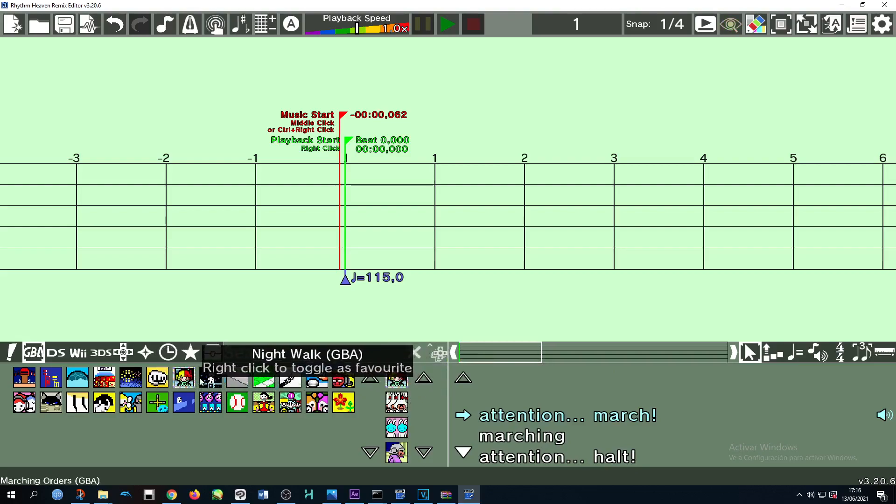
{"action": "left_click", "coordinate": [397, 403]}
{"action": "left_click", "coordinate": [402, 428]}
{"action": "left_click", "coordinate": [399, 451]}
{"action": "left_click", "coordinate": [401, 434]}
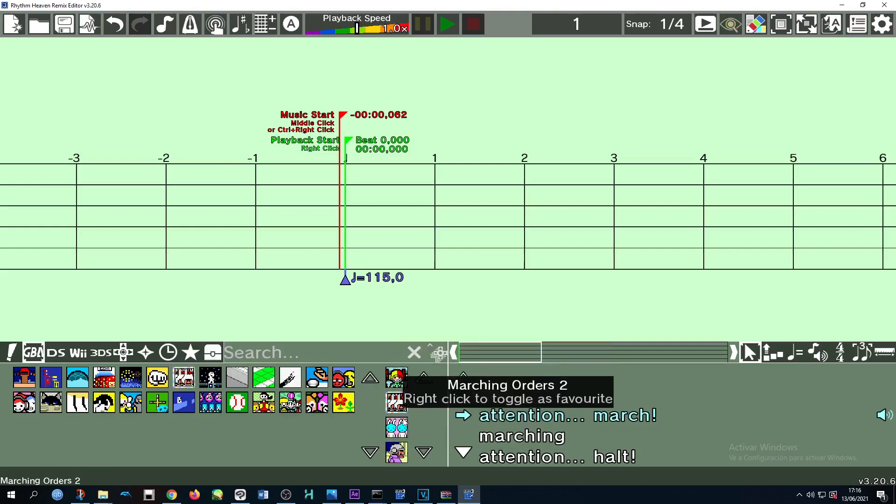
{"action": "left_click", "coordinate": [397, 427]}
Browse the cues of the GBA games from Night Walk through Ninja Bodyguard and Power Calligraphy to Rap Men
{"action": "left_click", "coordinate": [210, 377]}
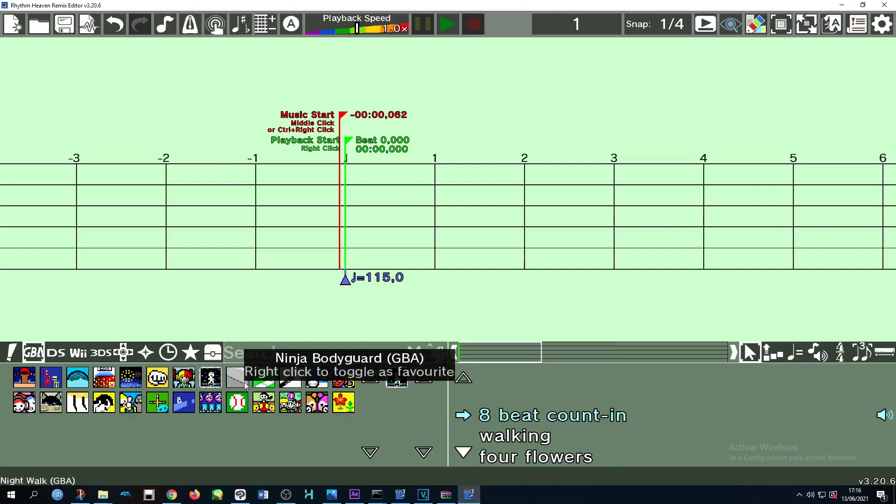
{"action": "left_click", "coordinate": [235, 378]}
{"action": "left_click", "coordinate": [264, 378]}
{"action": "left_click", "coordinate": [291, 378]}
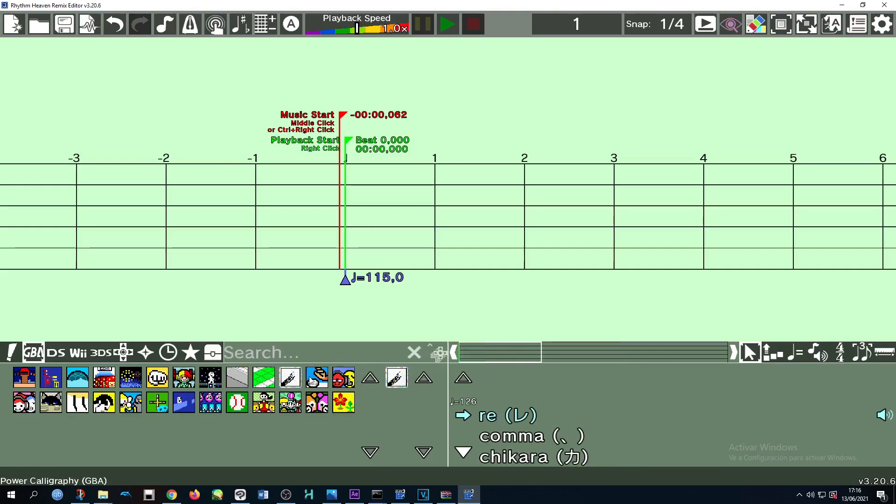
{"action": "left_click", "coordinate": [312, 381]}
{"action": "left_click", "coordinate": [343, 378]}
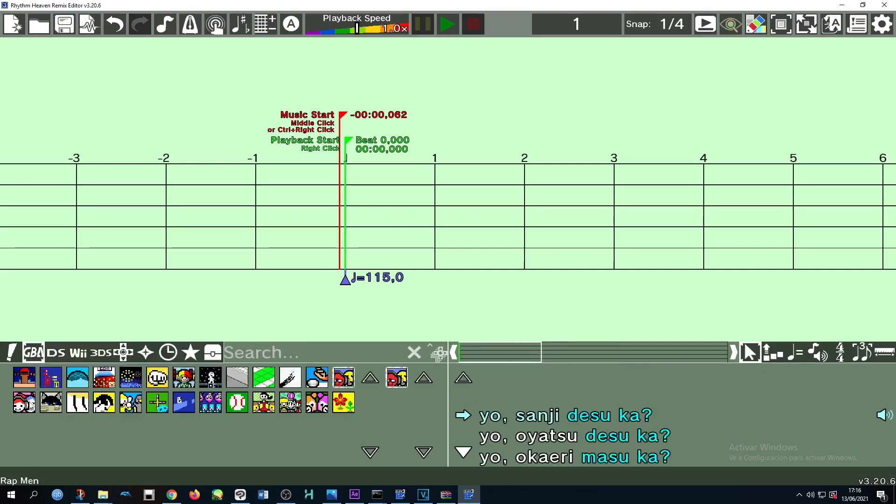
Browse the cues of further GBA games, including Rat Race, Rhythm Tweezers, Samurai Slice, Showtime, Tap Trial and Toss Boys
{"action": "left_click", "coordinate": [26, 403]}
{"action": "left_click", "coordinate": [47, 405]}
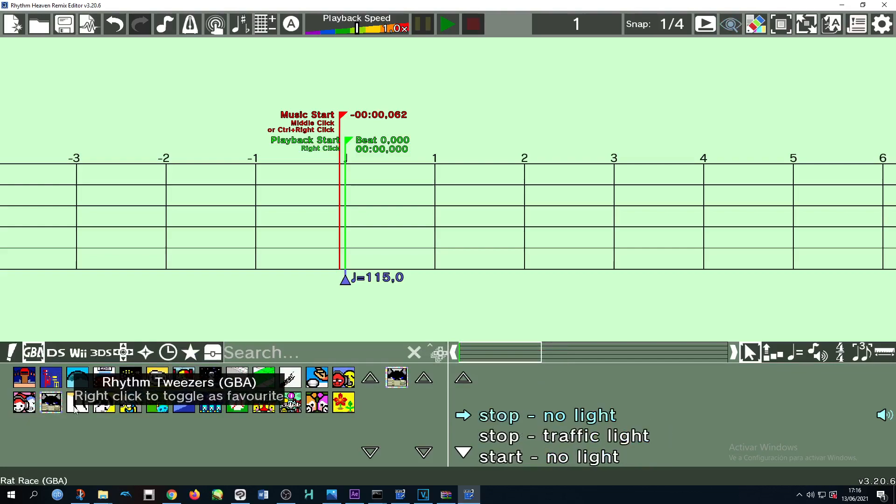
{"action": "left_click", "coordinate": [74, 409]}
{"action": "left_click", "coordinate": [105, 406]}
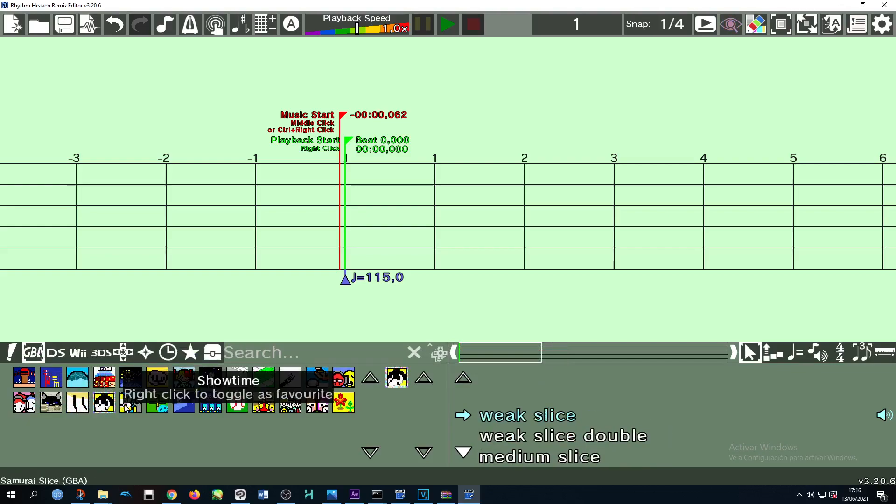
{"action": "left_click", "coordinate": [126, 401]}
{"action": "left_click", "coordinate": [157, 401]}
{"action": "left_click", "coordinate": [183, 401]}
{"action": "left_click", "coordinate": [210, 402]}
{"action": "left_click", "coordinate": [237, 403]}
{"action": "left_click", "coordinate": [264, 403]}
{"action": "left_click", "coordinate": [291, 404]}
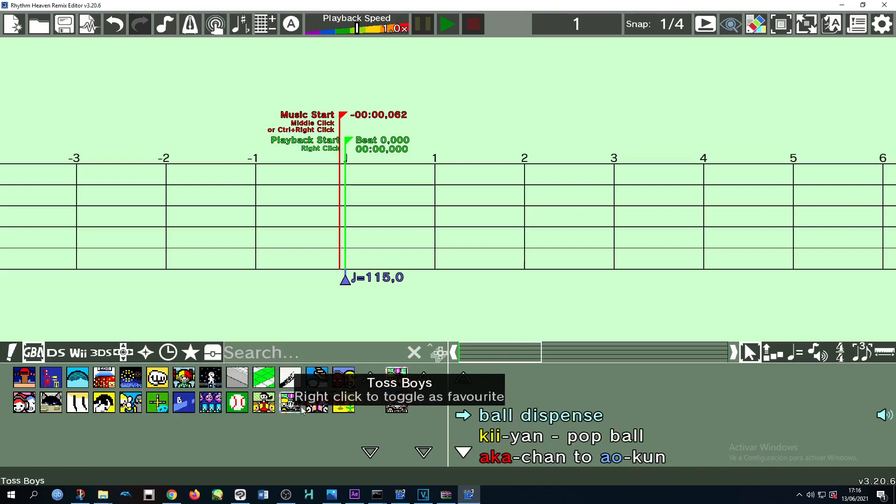
{"action": "left_click", "coordinate": [264, 403]}
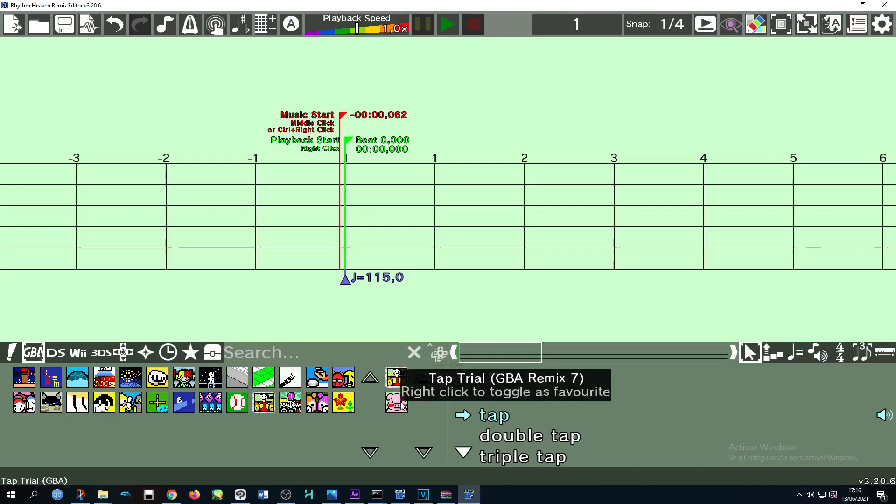
{"action": "left_click", "coordinate": [290, 402]}
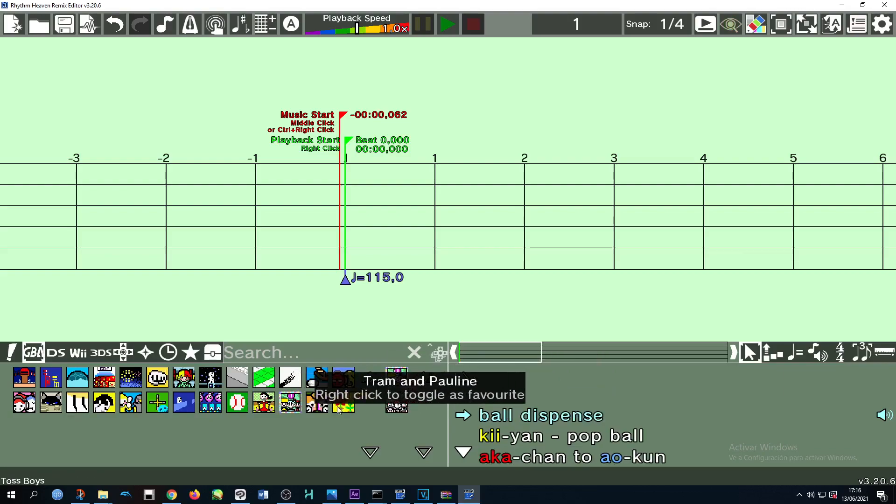
Compare the Toss Boys version entries and the cues of Tram and Pauline among the GBA games
{"action": "left_click", "coordinate": [396, 408]}
{"action": "left_click", "coordinate": [396, 378]}
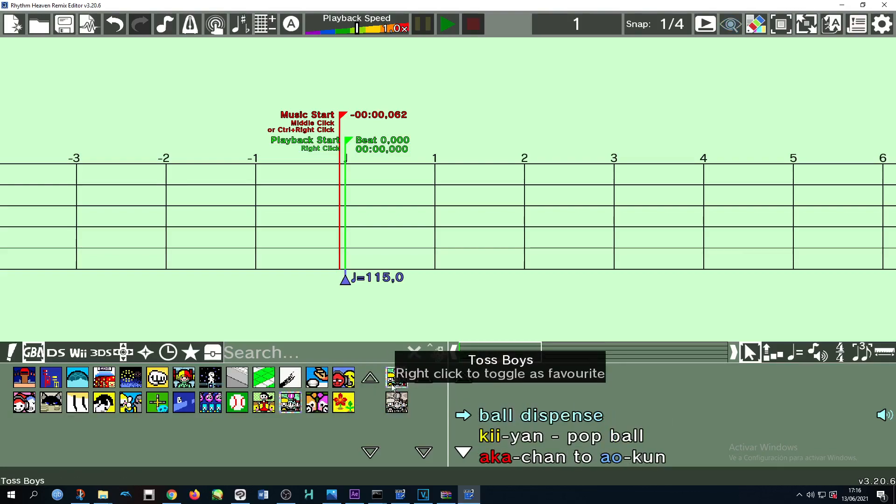
{"action": "left_click", "coordinate": [317, 403]}
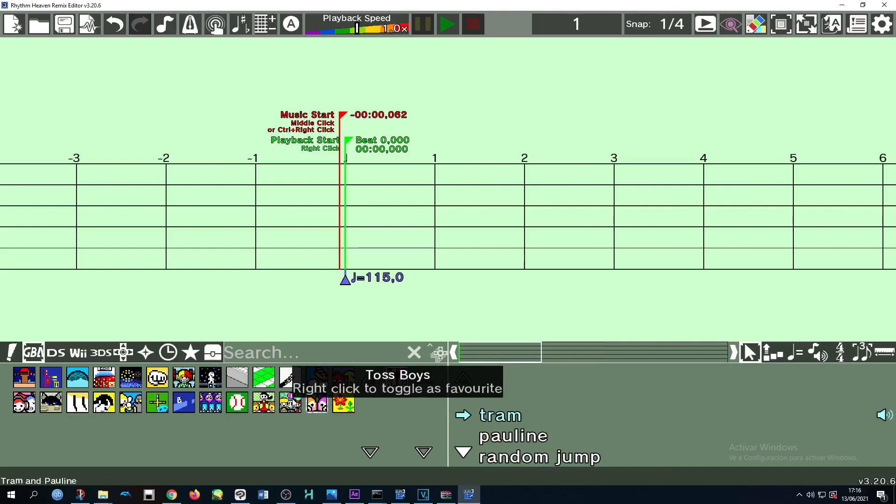
{"action": "left_click", "coordinate": [291, 403]}
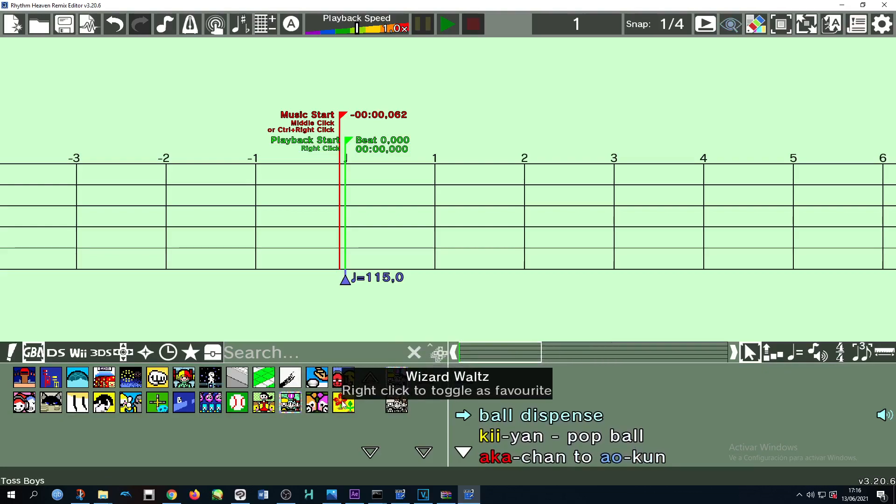
{"action": "left_click", "coordinate": [317, 403]}
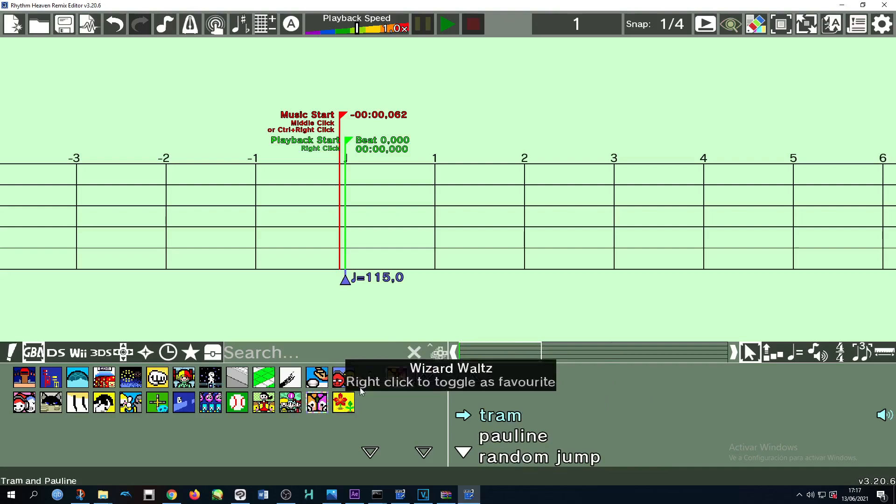
Display the DS games and browse the cues of the first ones, including Airboarder (DS)
{"action": "left_click", "coordinate": [56, 353]}
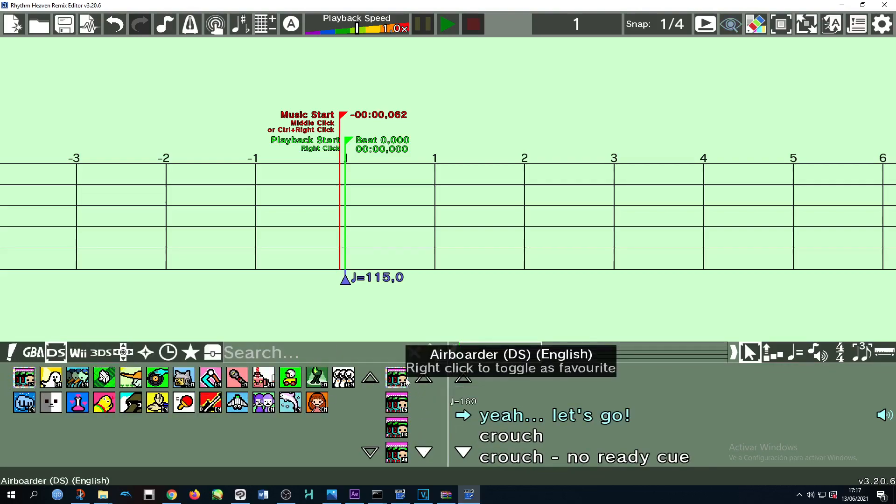
{"action": "left_click", "coordinate": [58, 382]}
{"action": "left_click", "coordinate": [75, 385]}
{"action": "left_click", "coordinate": [51, 403]}
{"action": "left_click", "coordinate": [24, 403]}
{"action": "left_click", "coordinate": [78, 403]}
{"action": "left_click", "coordinate": [104, 402]}
Browse the cues of more DS games, including Glee Club (DS)
{"action": "left_click", "coordinate": [211, 402]}
{"action": "left_click", "coordinate": [290, 402]}
{"action": "left_click", "coordinate": [317, 403]}
{"action": "left_click", "coordinate": [321, 385]}
{"action": "left_click", "coordinate": [339, 384]}
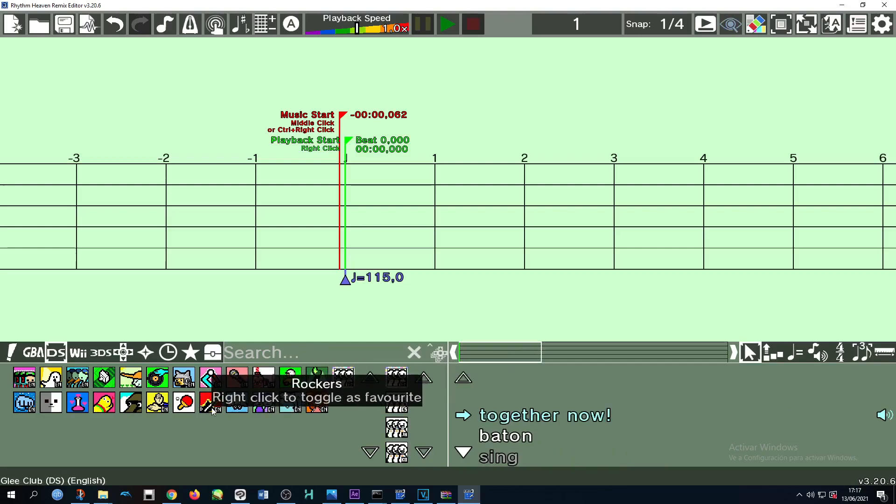
{"action": "left_click", "coordinate": [209, 385]}
{"action": "left_click", "coordinate": [188, 384]}
{"action": "left_click", "coordinate": [131, 379]}
Place the widget cue of Built to Scale (DS) at beat 0 and play the remix back
{"action": "left_click", "coordinate": [103, 377]}
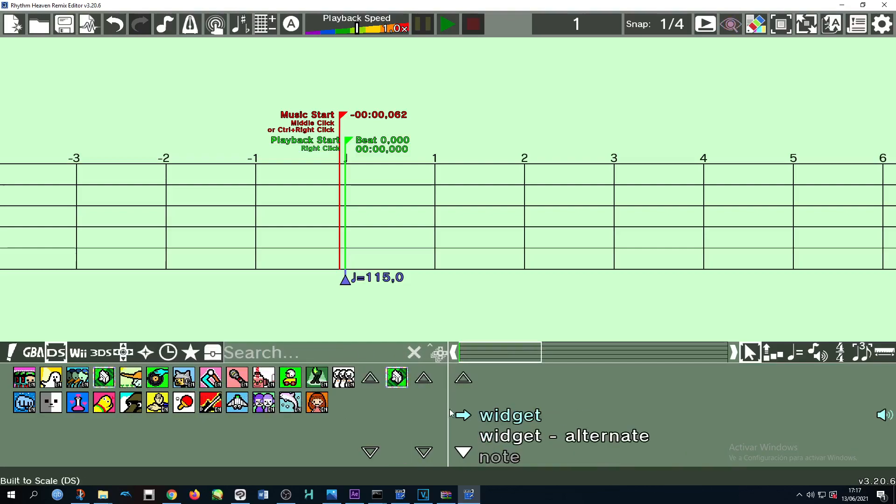
{"action": "mouse_move", "coordinate": [509, 415]}
{"action": "left_mouse_down"}
{"action": "mouse_move", "coordinate": [521, 390]}
{"action": "mouse_move", "coordinate": [358, 239]}
{"action": "mouse_move", "coordinate": [534, 340]}
{"action": "mouse_move", "coordinate": [361, 195]}
{"action": "mouse_move", "coordinate": [373, 234]}
{"action": "mouse_move", "coordinate": [425, 236]}
{"action": "left_mouse_up"}
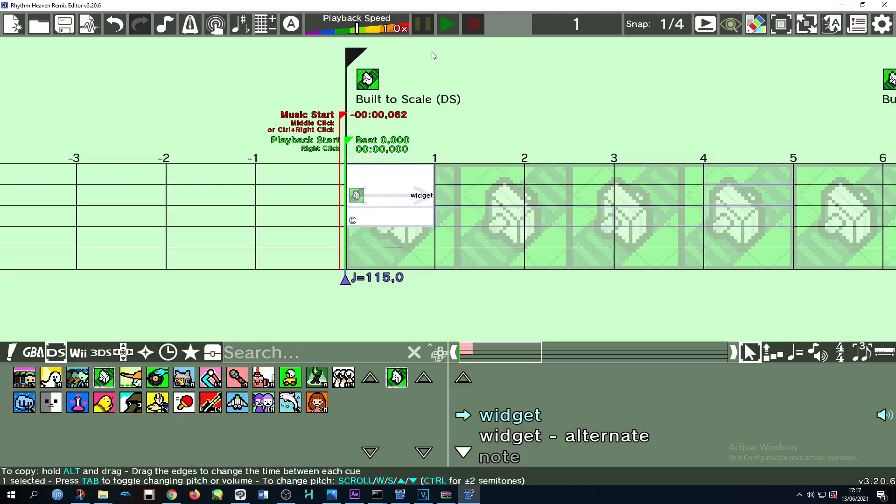
{"action": "left_click", "coordinate": [451, 24]}
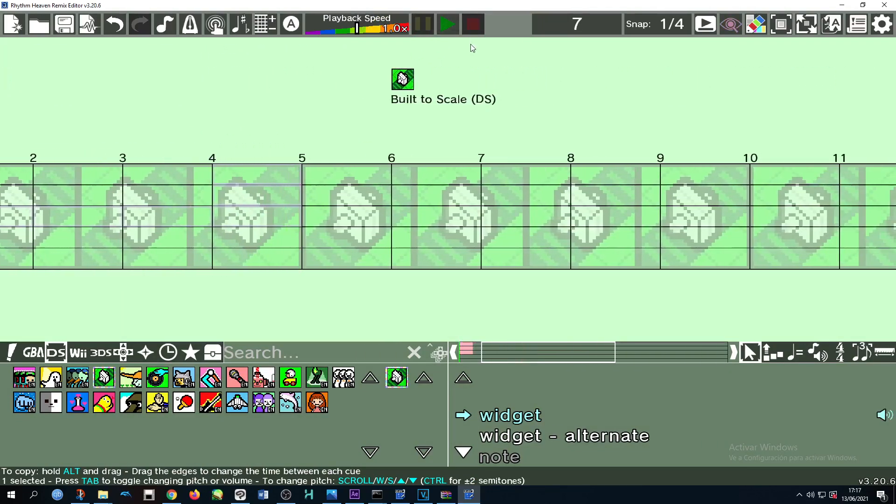
{"action": "left_click", "coordinate": [445, 31]}
{"action": "left_click", "coordinate": [470, 27]}
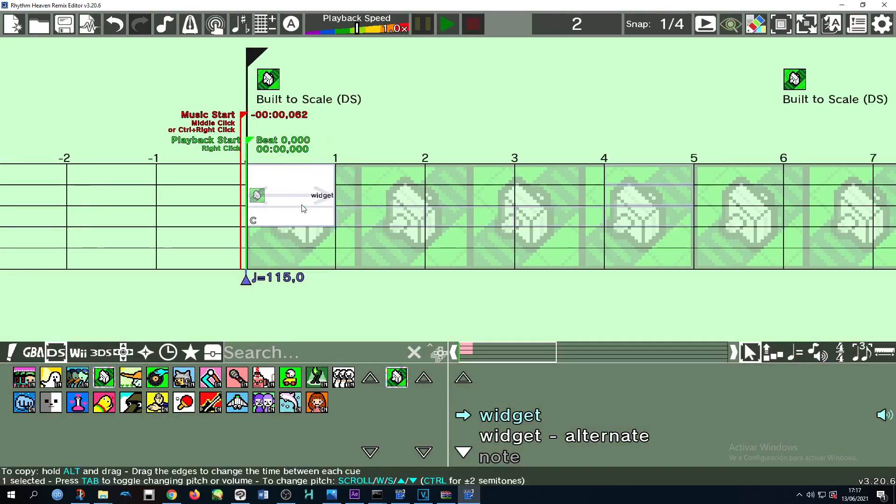
{"action": "left_click", "coordinate": [448, 21]}
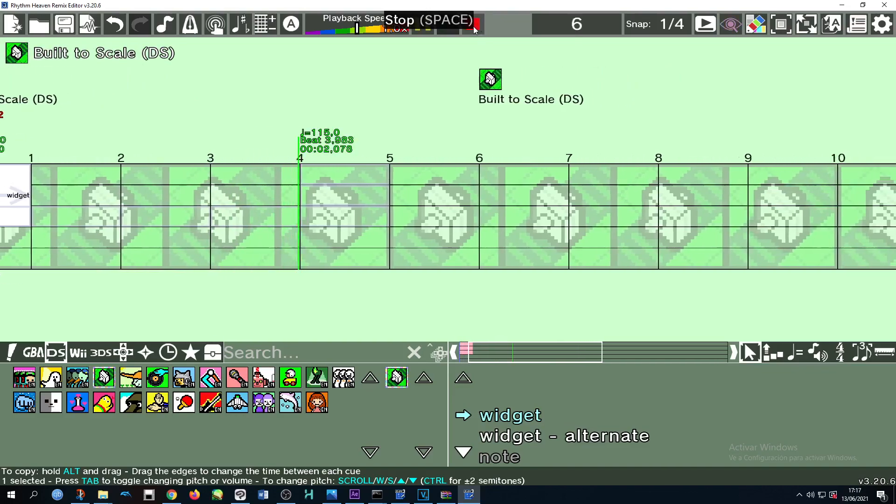
{"action": "left_click", "coordinate": [468, 28]}
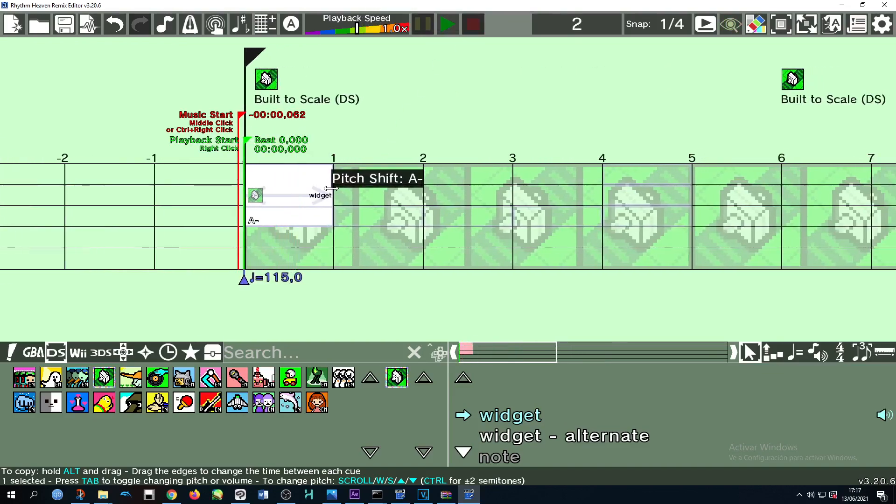
Shorten the widget cue to half a beat and play the remix to hear it
{"action": "left_click_drag", "start_coordinate": [331, 188], "coordinate": [287, 187]}
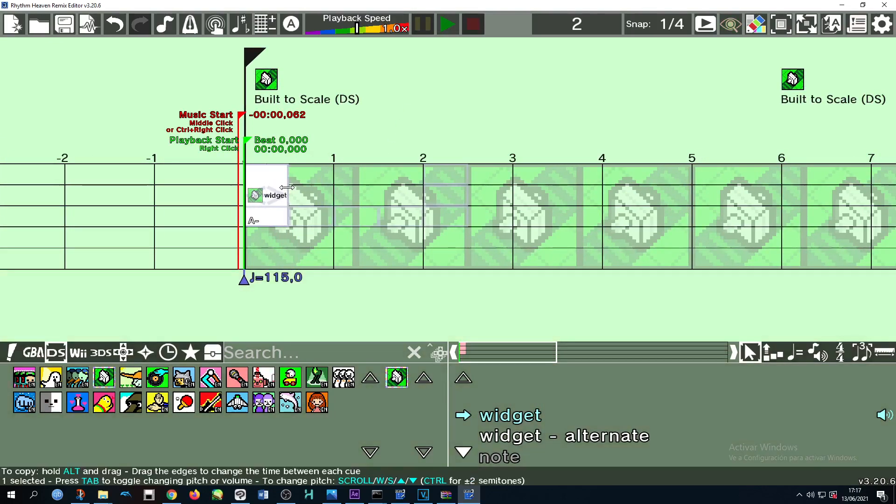
{"action": "left_click", "coordinate": [447, 29]}
{"action": "left_click", "coordinate": [446, 25]}
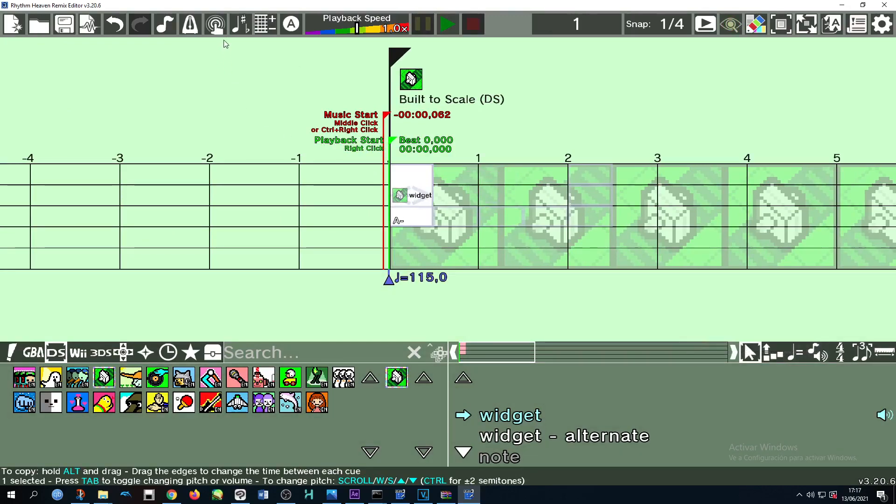
Toggle the scroll mode from pitch to volume and back to pitch
{"action": "key", "text": "Tab"}
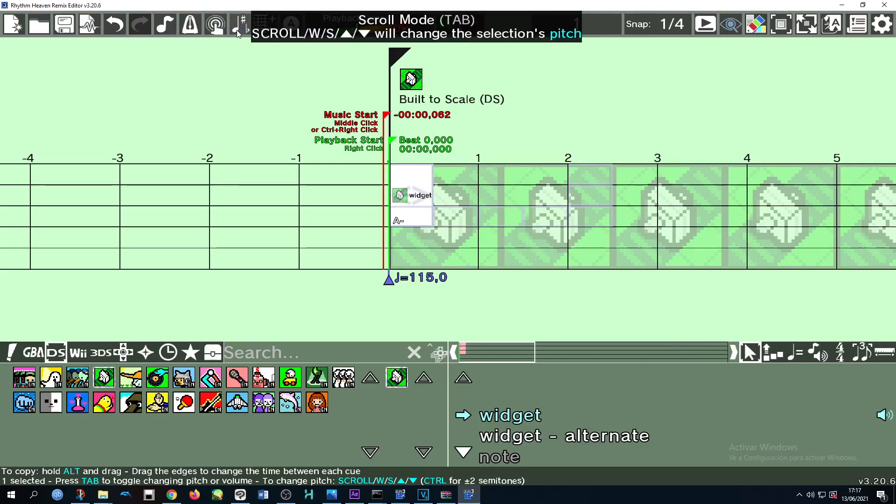
{"action": "left_click", "coordinate": [237, 31]}
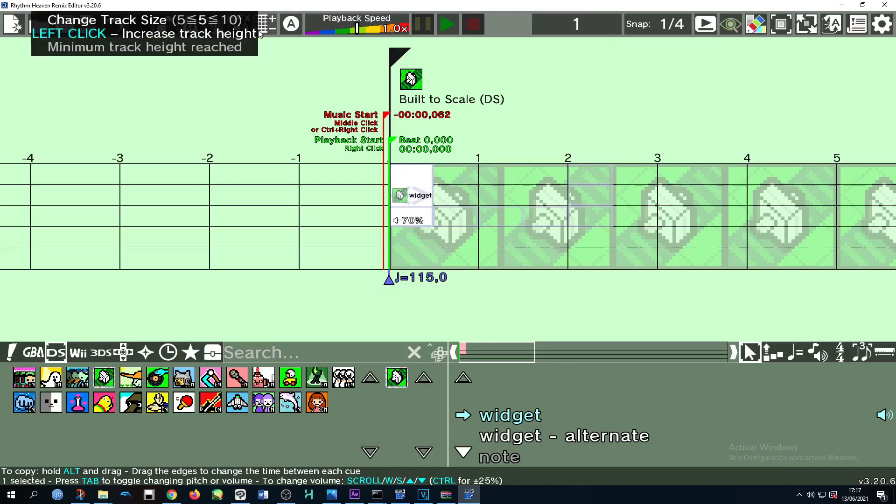
{"action": "left_click", "coordinate": [241, 26]}
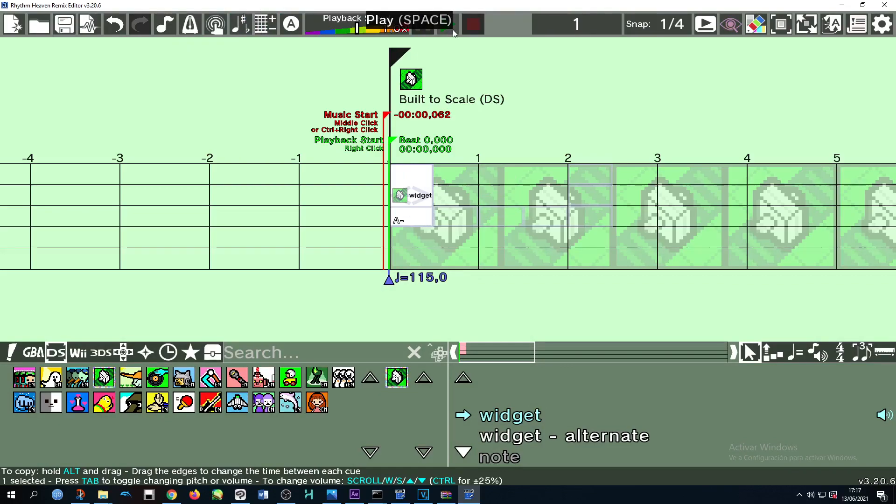
Play the remix from the start twice, stopping playback each time
{"action": "left_click", "coordinate": [453, 30]}
{"action": "left_click", "coordinate": [478, 27]}
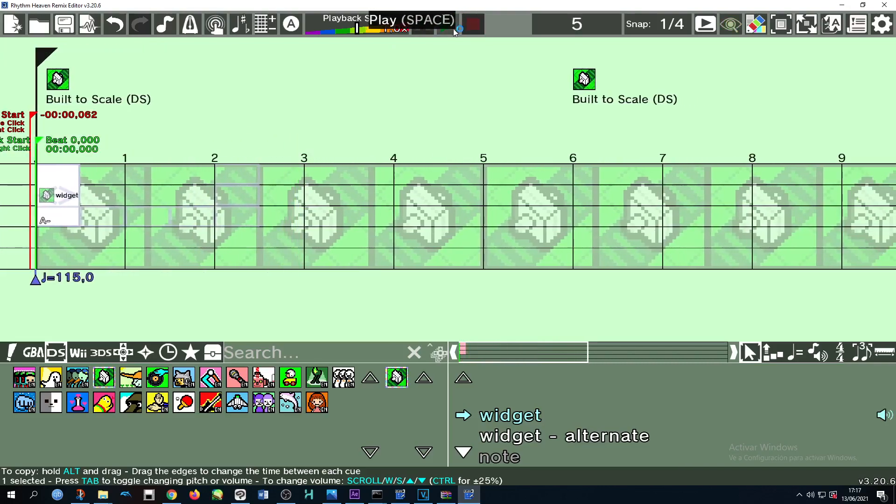
{"action": "left_click", "coordinate": [457, 29]}
{"action": "left_click", "coordinate": [473, 26]}
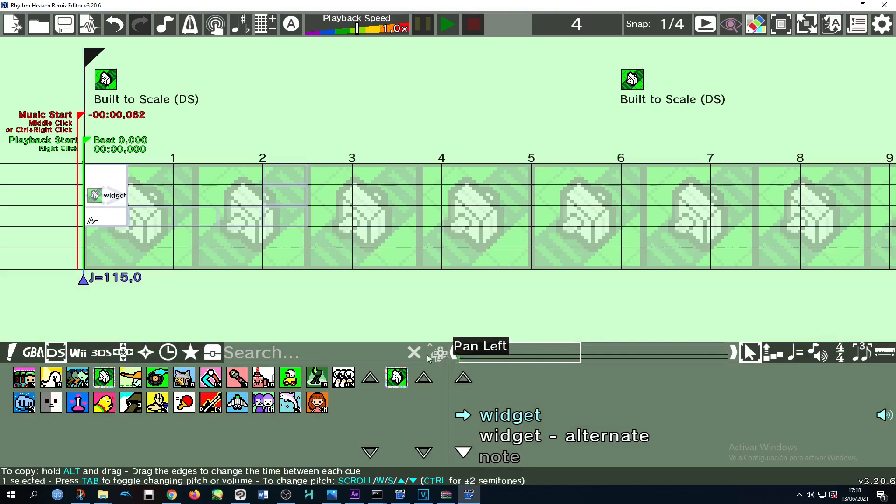
Display the Wii games, view the game with the "into you" and "fo' sho'" cues, and briefly play the remix
{"action": "left_click", "coordinate": [76, 359]}
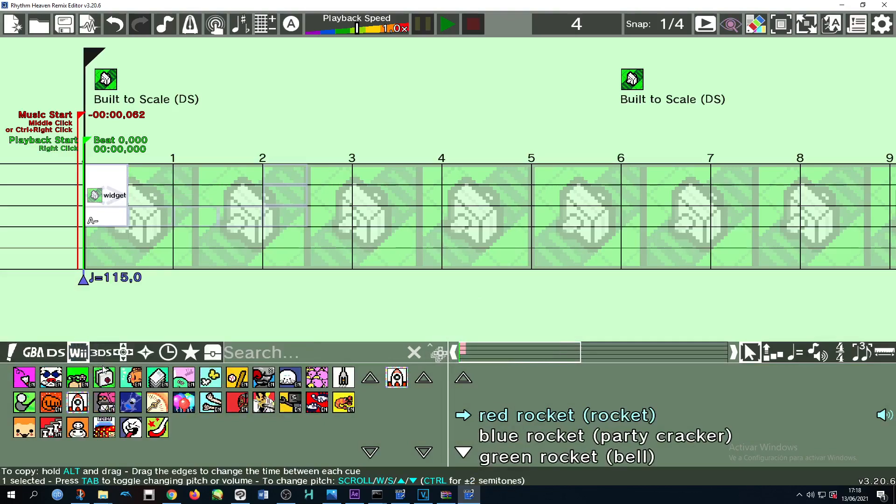
{"action": "left_click", "coordinate": [103, 400]}
{"action": "left_click", "coordinate": [456, 24]}
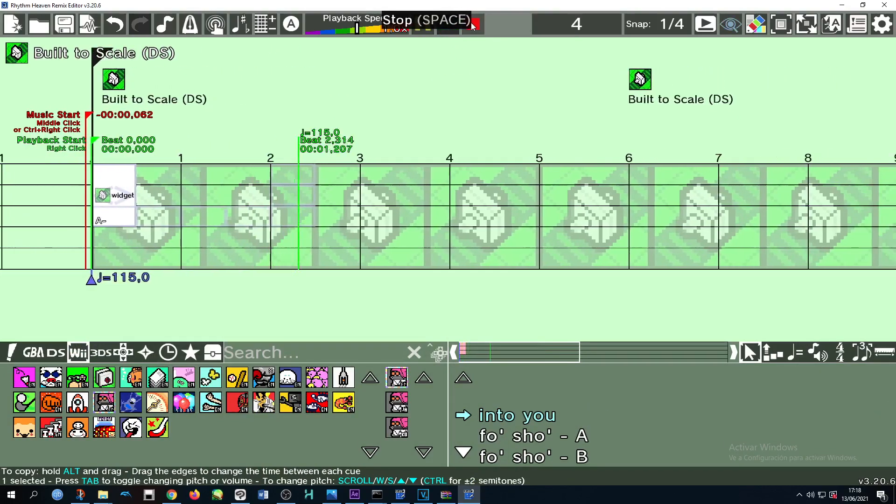
{"action": "left_click", "coordinate": [473, 24]}
Browse the cues of several Wii games, including the one with the small migration march
{"action": "left_click", "coordinate": [181, 381]}
{"action": "left_click", "coordinate": [237, 383]}
{"action": "left_click", "coordinate": [215, 382]}
{"action": "left_click", "coordinate": [213, 403]}
{"action": "left_click", "coordinate": [264, 404]}
{"action": "left_click", "coordinate": [266, 383]}
{"action": "left_click", "coordinate": [316, 381]}
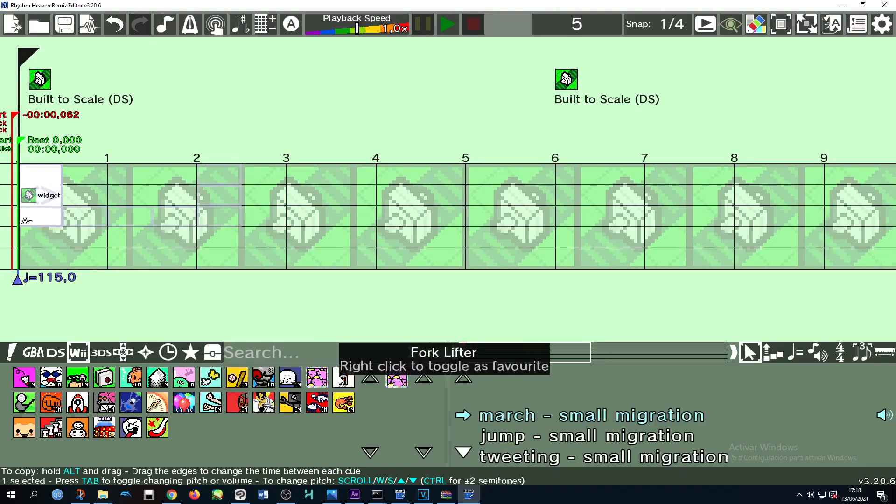
Browse the cues of further Wii games, including Fork Lifter and Micro-Row (Fever)
{"action": "left_click", "coordinate": [339, 379]}
{"action": "left_click", "coordinate": [340, 402]}
{"action": "left_click", "coordinate": [318, 403]}
{"action": "left_click", "coordinate": [264, 402]}
{"action": "left_click", "coordinate": [237, 402]}
{"action": "left_click", "coordinate": [153, 403]}
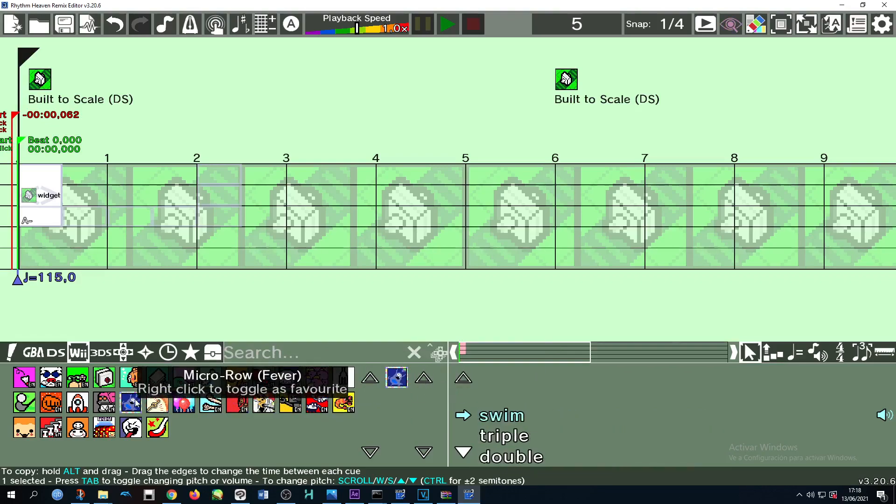
{"action": "left_click", "coordinate": [106, 403]}
{"action": "left_click", "coordinate": [76, 403]}
Browse the cues of the remaining Wii games, including Sneaky Spirits (Fever)
{"action": "left_click", "coordinate": [45, 403]}
{"action": "left_click", "coordinate": [28, 403]}
{"action": "left_click", "coordinate": [20, 426]}
{"action": "left_click", "coordinate": [50, 427]}
{"action": "left_click", "coordinate": [104, 428]}
{"action": "left_click", "coordinate": [131, 428]}
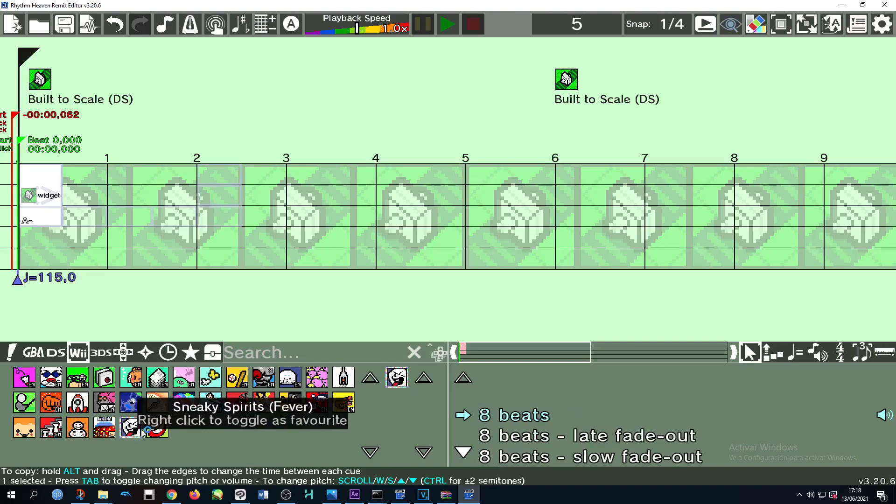
{"action": "left_click", "coordinate": [157, 428]}
Display the 3DS games and browse their first row, including the clap clap and yellow bug cues
{"action": "left_click", "coordinate": [100, 358]}
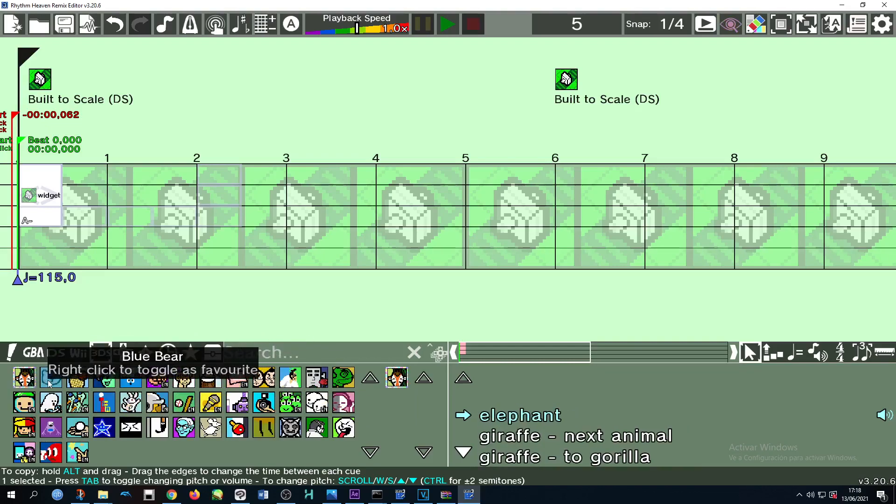
{"action": "left_click", "coordinate": [78, 377]}
{"action": "left_click", "coordinate": [104, 377]}
{"action": "left_click", "coordinate": [131, 377]}
{"action": "left_click", "coordinate": [157, 378]}
{"action": "left_click", "coordinate": [184, 377]}
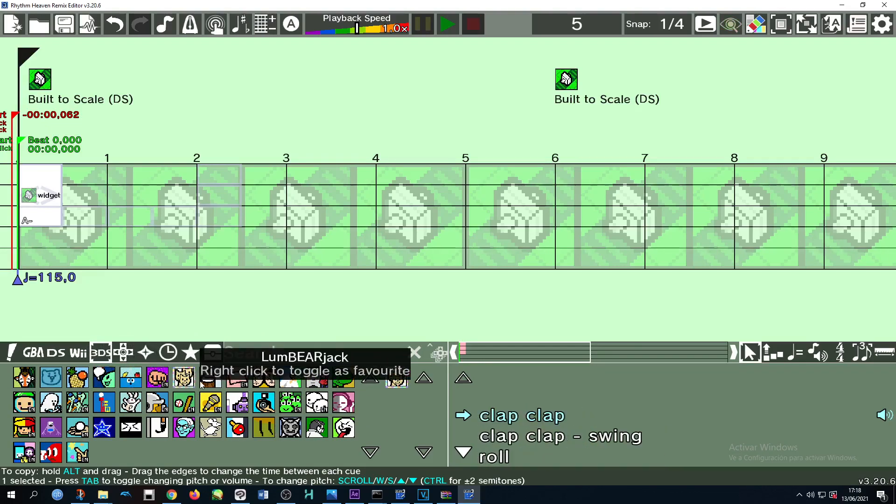
{"action": "left_click", "coordinate": [263, 377]}
{"action": "left_click", "coordinate": [317, 377]}
{"action": "left_click", "coordinate": [343, 377]}
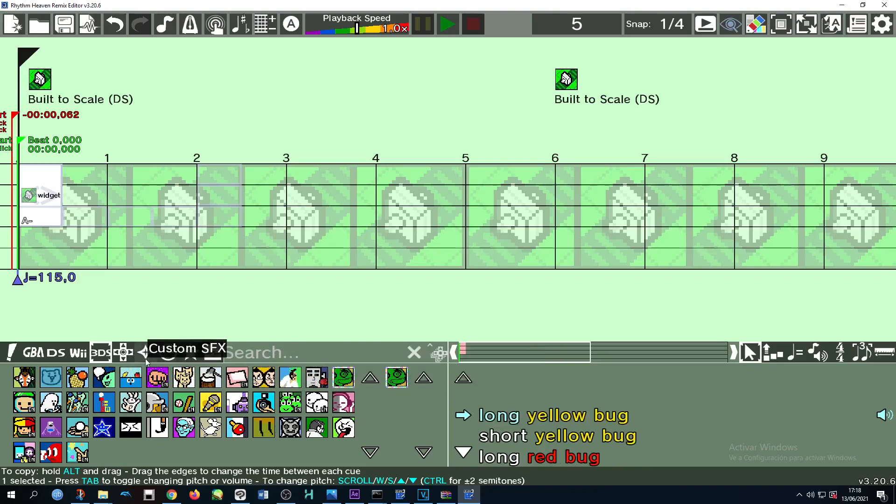
Browse the game category between 3DS and Custom SFX, and preview the "frog - i give!" cue
{"action": "left_click", "coordinate": [125, 354]}
{"action": "left_click", "coordinate": [50, 378]}
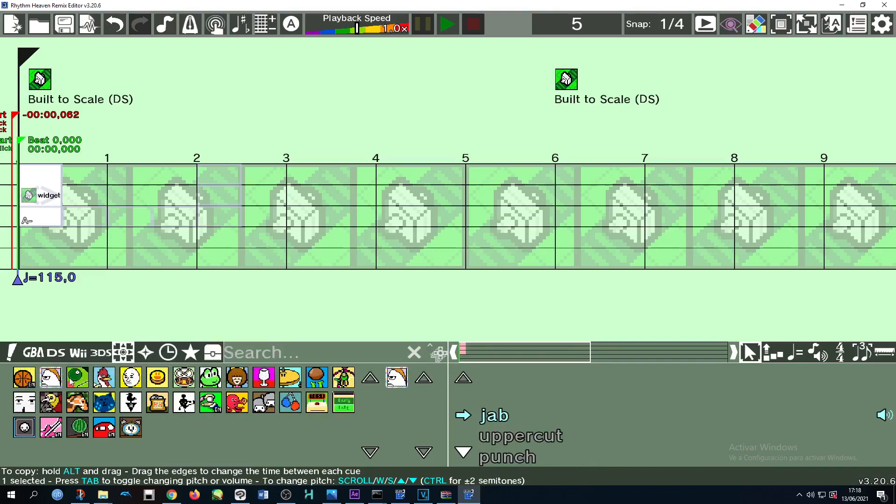
{"action": "left_click", "coordinate": [77, 378]}
{"action": "left_click", "coordinate": [104, 379]}
{"action": "left_click", "coordinate": [131, 377]}
{"action": "left_click", "coordinate": [210, 377]}
{"action": "left_click_drag", "start_coordinate": [527, 415], "coordinate": [530, 395]}
{"action": "scroll", "coordinate": [556, 416], "scroll_direction": "down", "scroll_amount": 4}
{"action": "scroll", "coordinate": [557, 417], "scroll_direction": "up", "scroll_amount": 1}
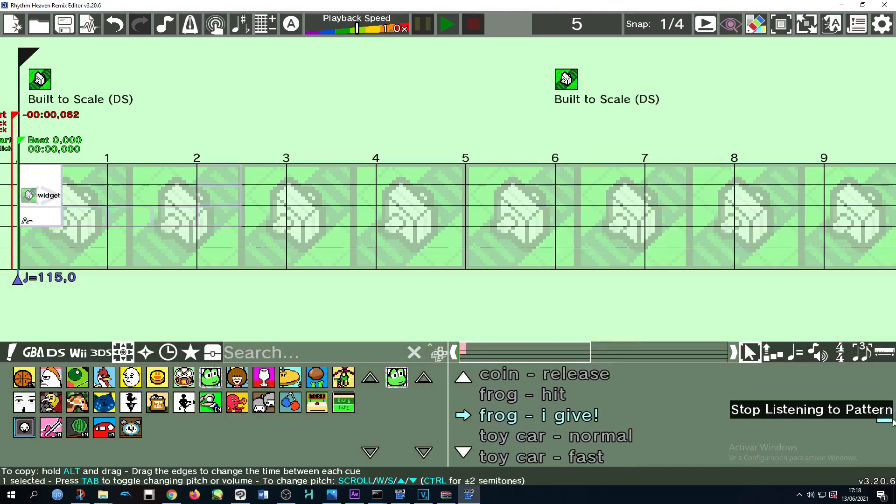
Display the Custom SFX and examine the loonch cues launch3 and launchparty_321
{"action": "left_click", "coordinate": [150, 349]}
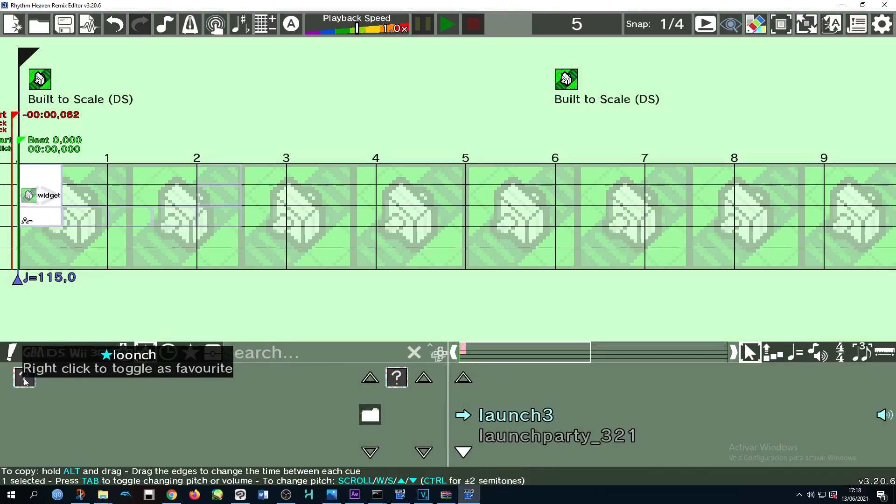
{"action": "scroll", "coordinate": [617, 429], "scroll_direction": "down", "scroll_amount": 1}
{"action": "scroll", "coordinate": [616, 428], "scroll_direction": "up", "scroll_amount": 1}
{"action": "scroll", "coordinate": [606, 428], "scroll_direction": "down", "scroll_amount": 1}
{"action": "scroll", "coordinate": [585, 422], "scroll_direction": "up", "scroll_amount": 1}
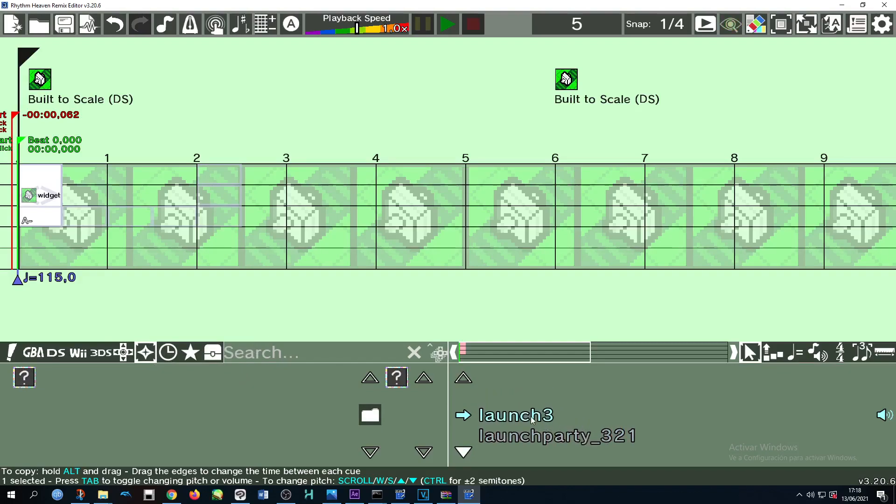
Open the custom sounds folder from the editor, check the loonch folder in it and close the window
{"action": "left_click_drag", "start_coordinate": [502, 352], "coordinate": [481, 349]}
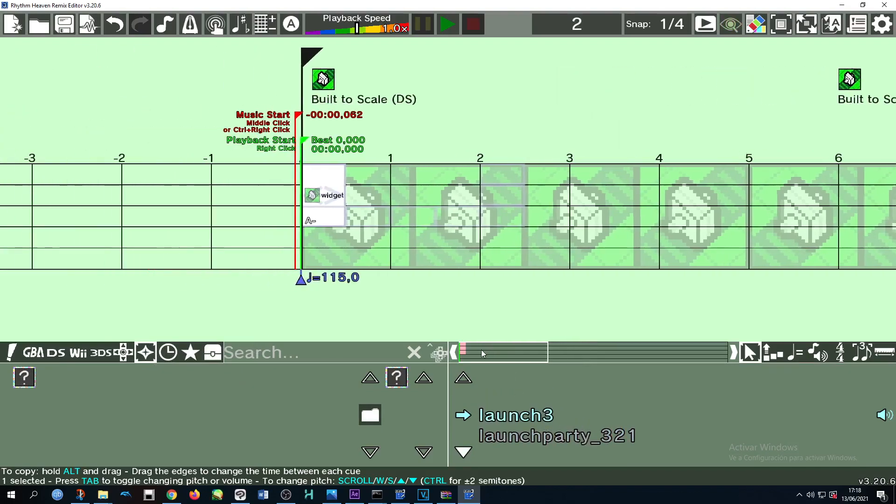
{"action": "left_click", "coordinate": [376, 416]}
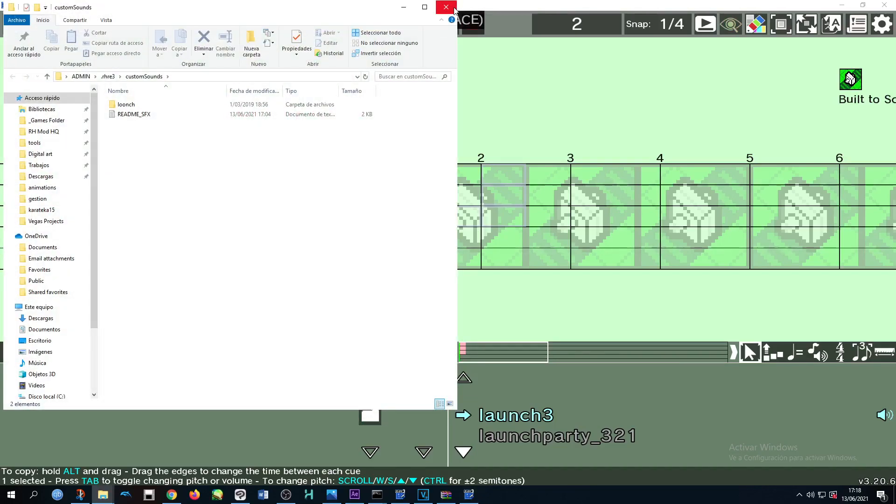
{"action": "left_click", "coordinate": [138, 107]}
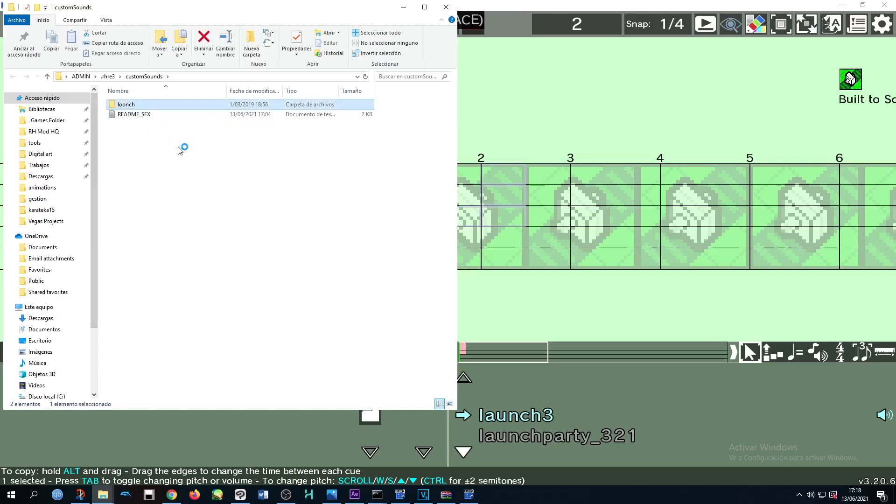
{"action": "left_click", "coordinate": [441, 12]}
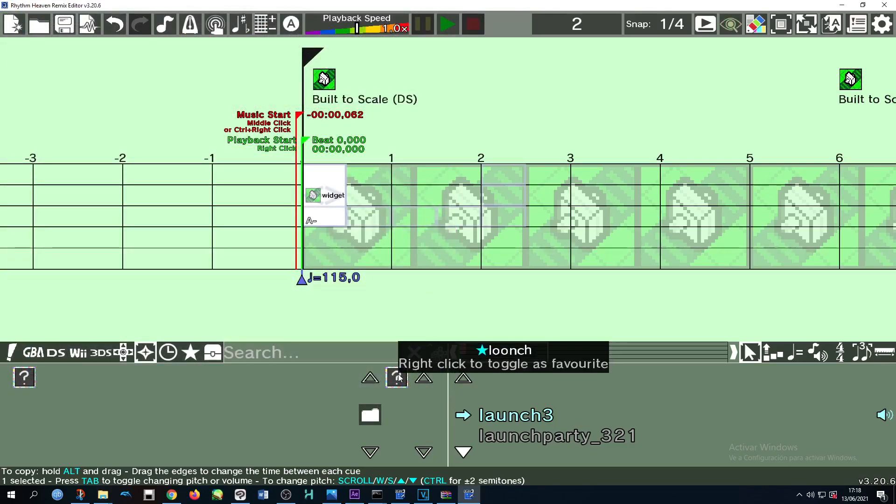
Browse the recently used games, Custom SFX, Favourites and Stored Patterns categories
{"action": "left_click", "coordinate": [170, 355]}
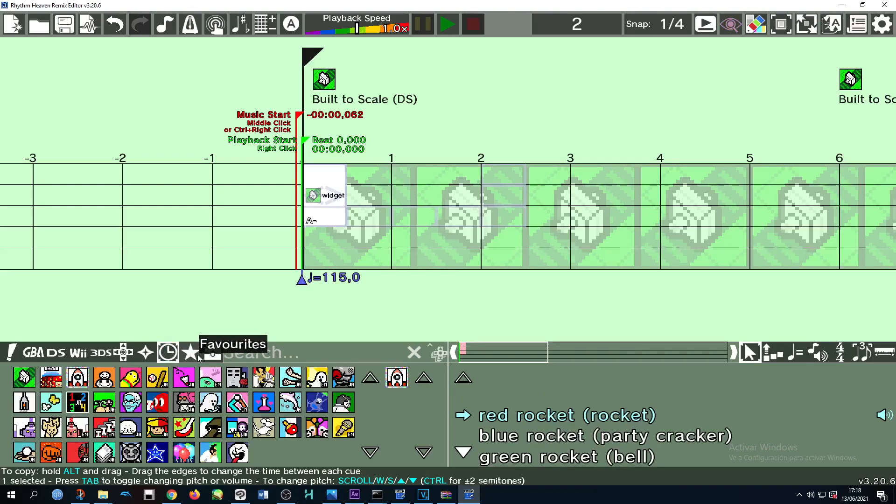
{"action": "left_click", "coordinate": [153, 357]}
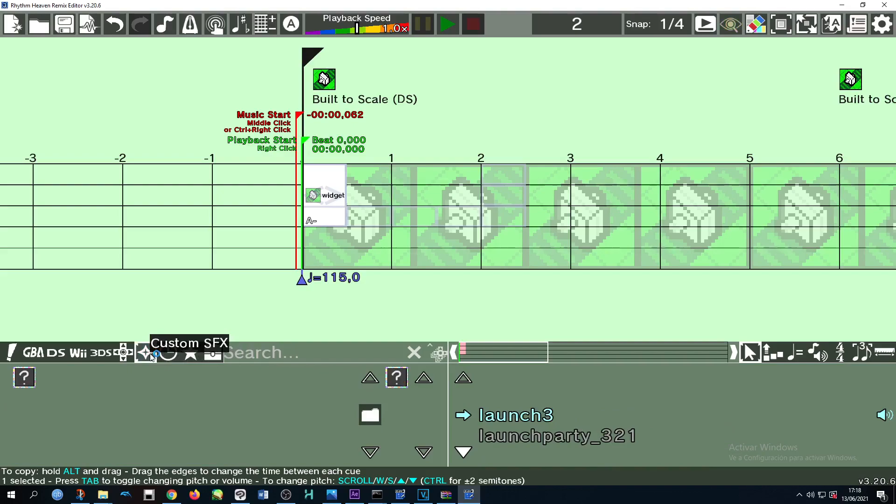
{"action": "left_click", "coordinate": [501, 352]}
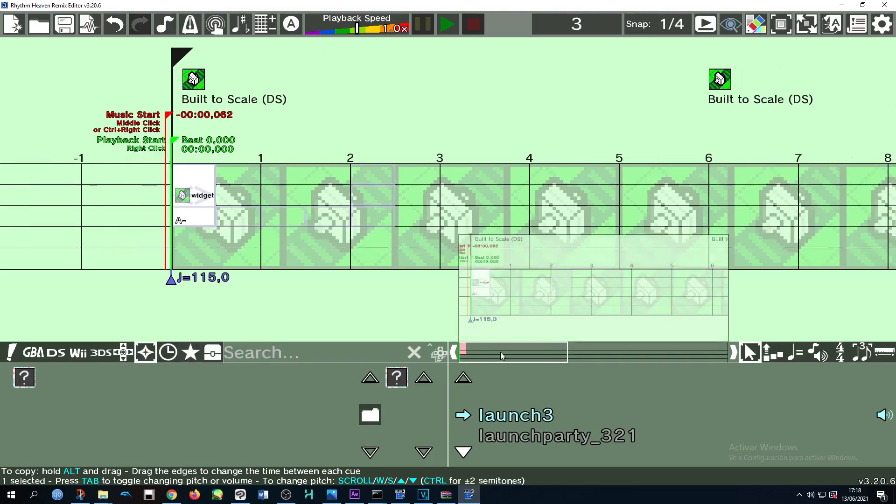
{"action": "left_click", "coordinate": [192, 356]}
{"action": "left_click", "coordinate": [168, 354]}
{"action": "left_click", "coordinate": [198, 354]}
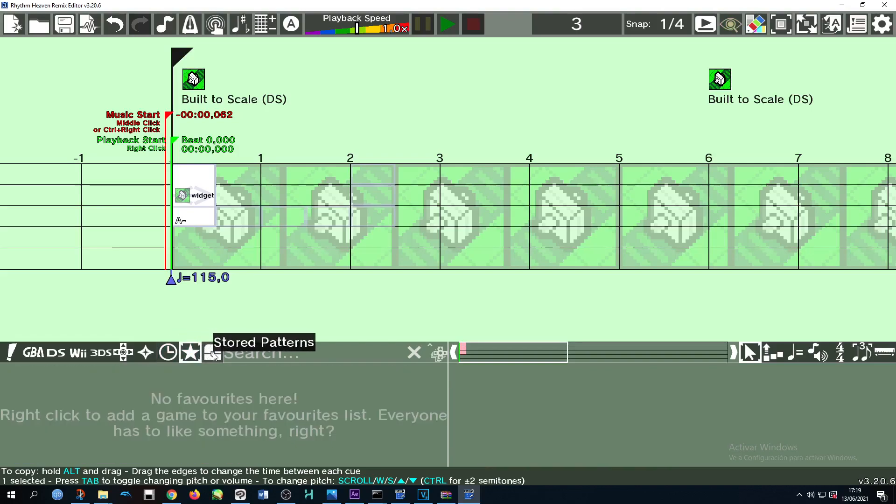
{"action": "left_click", "coordinate": [214, 354]}
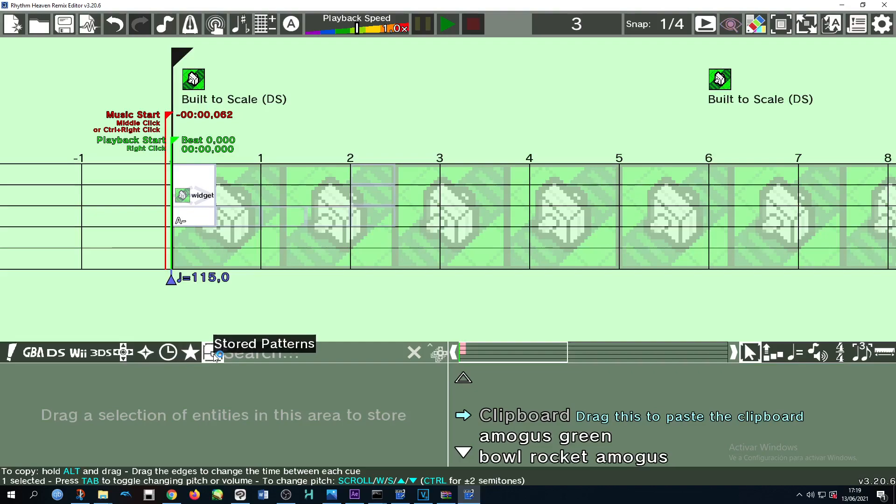
Look through the 3DS and Side Games categories of the game picker
{"action": "left_click", "coordinate": [191, 356]}
{"action": "left_click", "coordinate": [167, 359]}
{"action": "left_click", "coordinate": [145, 359]}
{"action": "left_click", "coordinate": [99, 359]}
{"action": "left_click", "coordinate": [69, 358]}
{"action": "left_click", "coordinate": [97, 355]}
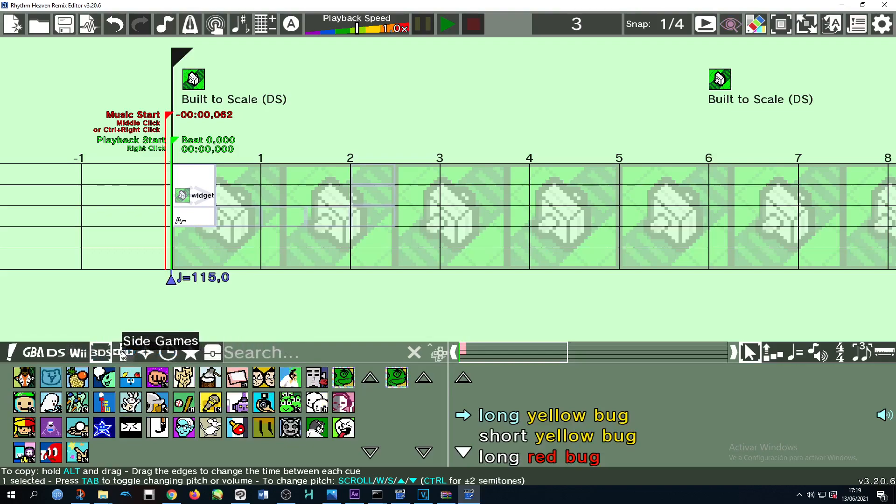
{"action": "left_click", "coordinate": [124, 356]}
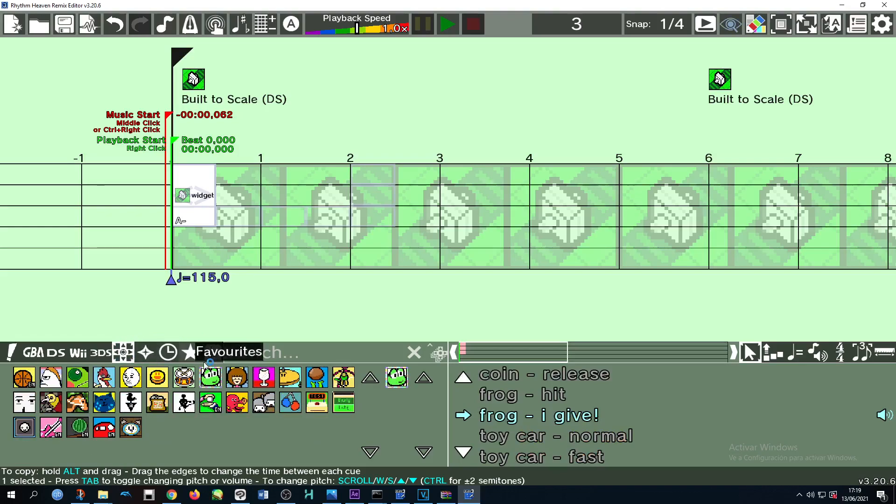
{"action": "left_click", "coordinate": [99, 354]}
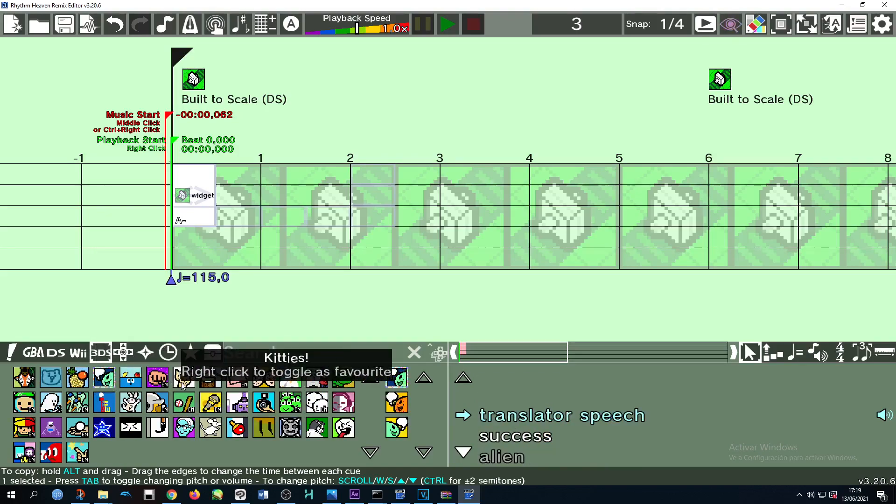
Place the Working Dough "left - small" cue from the Wii games on the first track at beat 3
{"action": "left_click", "coordinate": [79, 352]}
{"action": "mouse_move", "coordinate": [203, 189]}
{"action": "left_mouse_down"}
{"action": "mouse_move", "coordinate": [606, 211]}
{"action": "mouse_move", "coordinate": [207, 211]}
{"action": "mouse_move", "coordinate": [204, 191]}
{"action": "left_mouse_up"}
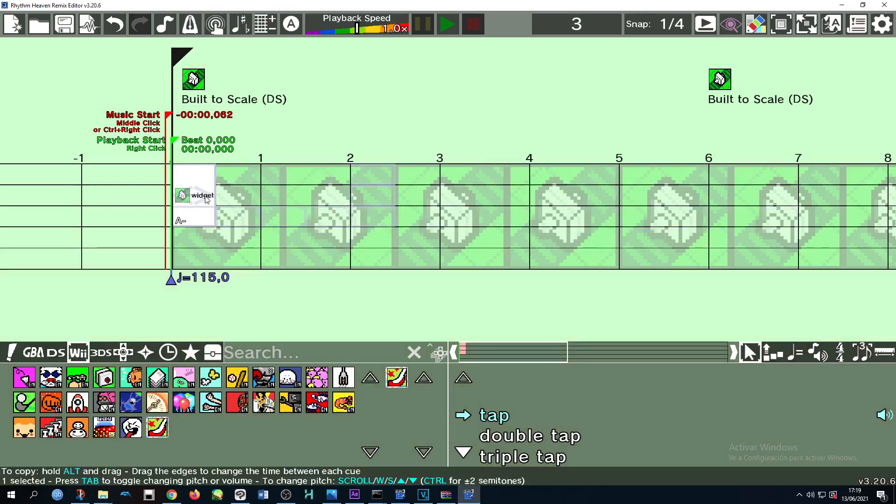
{"action": "left_click", "coordinate": [70, 432]}
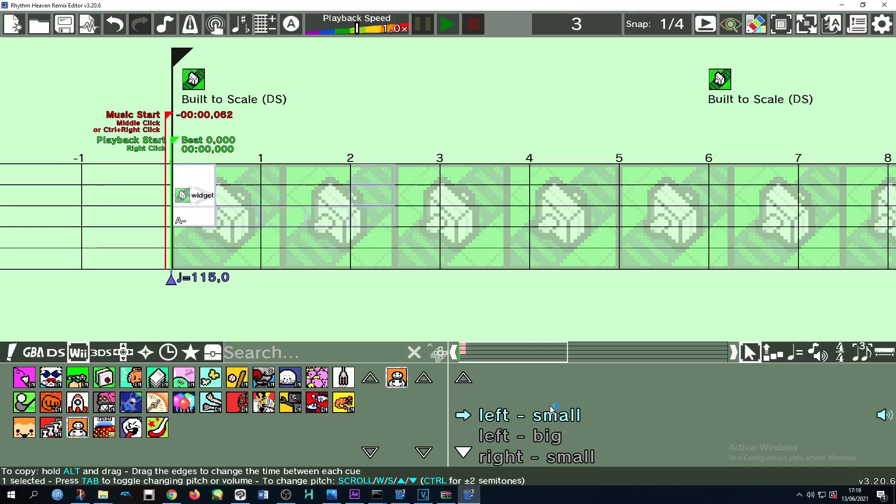
{"action": "left_click_drag", "start_coordinate": [549, 407], "coordinate": [472, 207]}
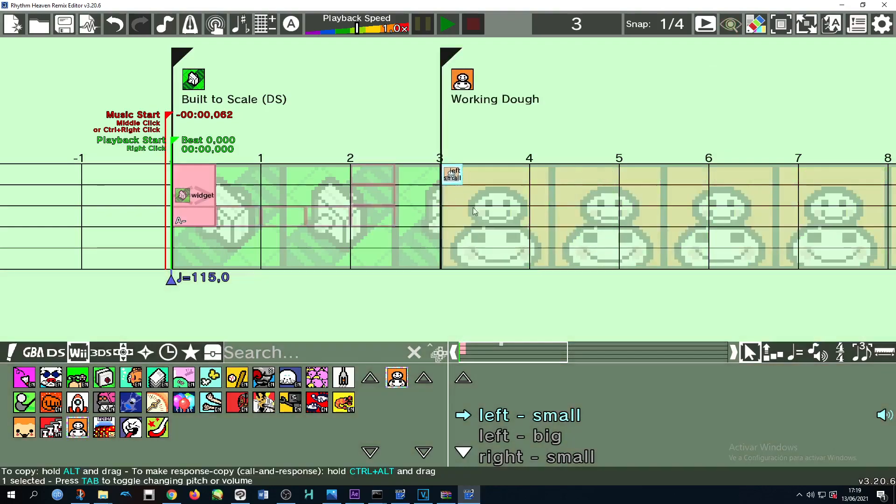
Duplicate the "left - small" cue at beats 3.5 and 4, and response-copy all three cues to start at beat 5
{"action": "left_click", "coordinate": [514, 356]}
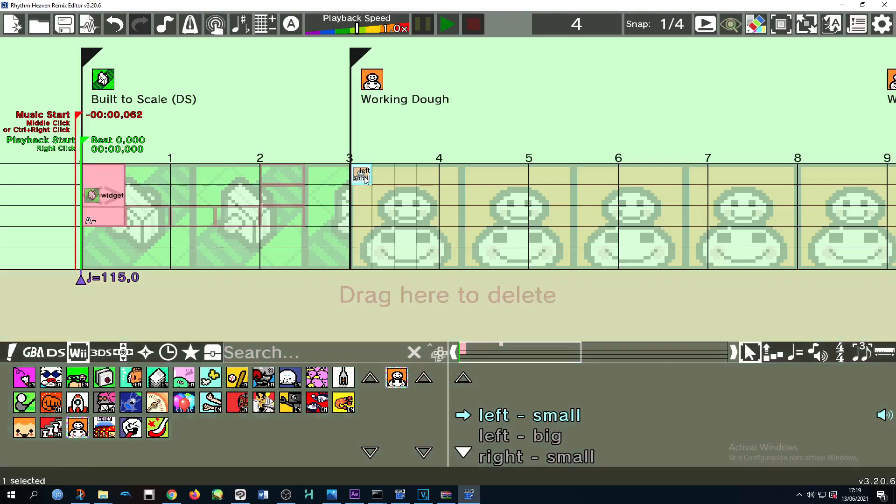
{"action": "left_click", "coordinate": [392, 190]}
{"action": "left_click", "coordinate": [502, 390]}
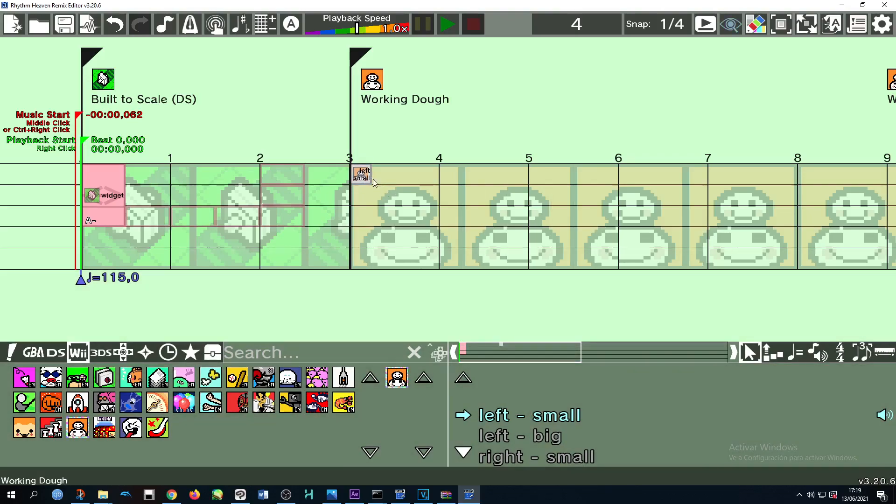
{"action": "left_click", "coordinate": [368, 174]}
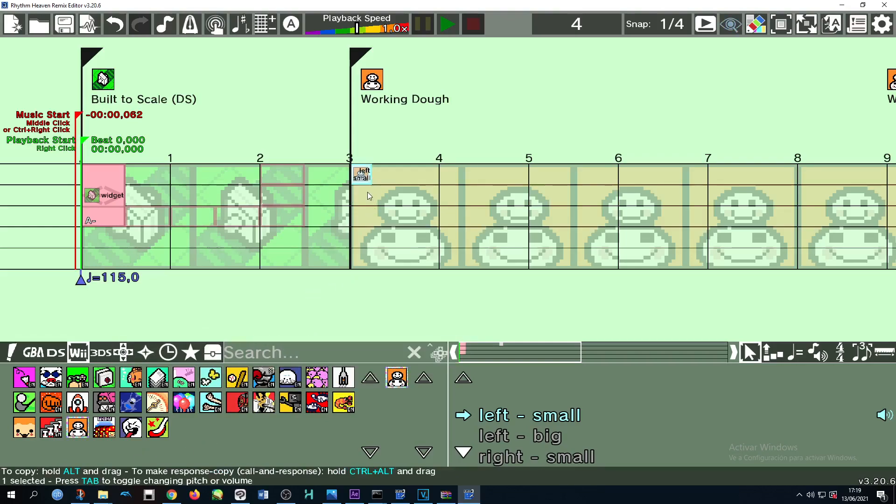
{"action": "left_click_drag", "start_coordinate": [364, 178], "coordinate": [465, 182]}
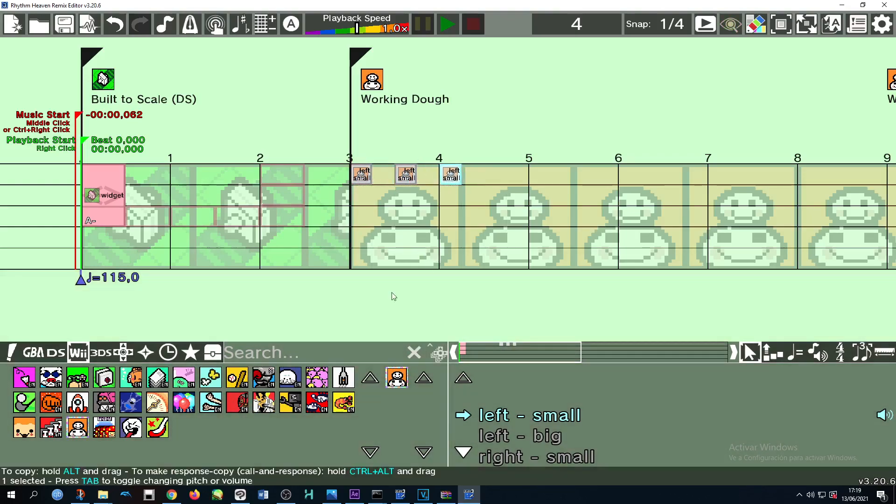
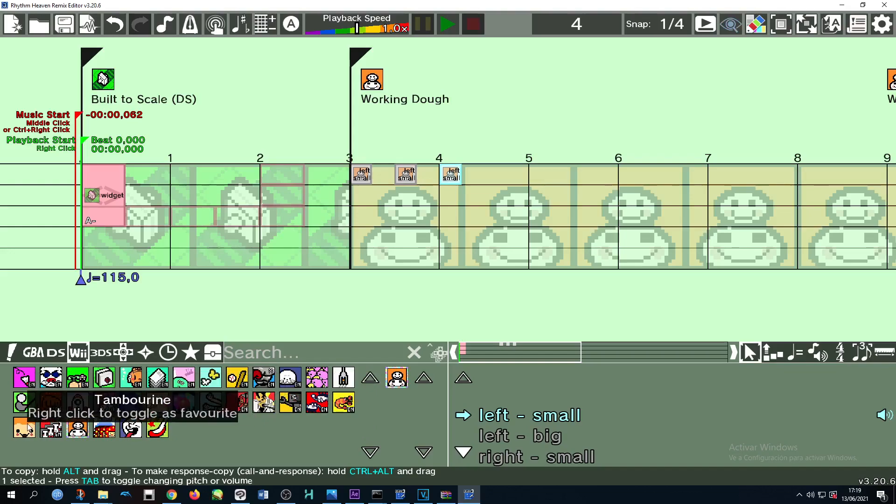
{"action": "left_click_drag", "start_coordinate": [504, 210], "coordinate": [350, 158]}
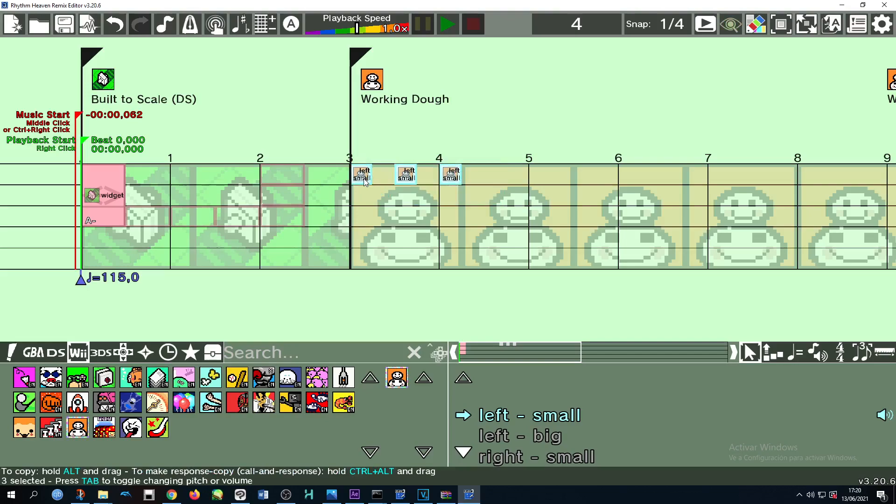
{"action": "left_click_drag", "start_coordinate": [364, 177], "coordinate": [543, 177]}
Set the playback start to beat 3 and play back the Working Dough call-and-response pattern
{"action": "right_click", "coordinate": [354, 156]}
{"action": "key", "text": "space"}
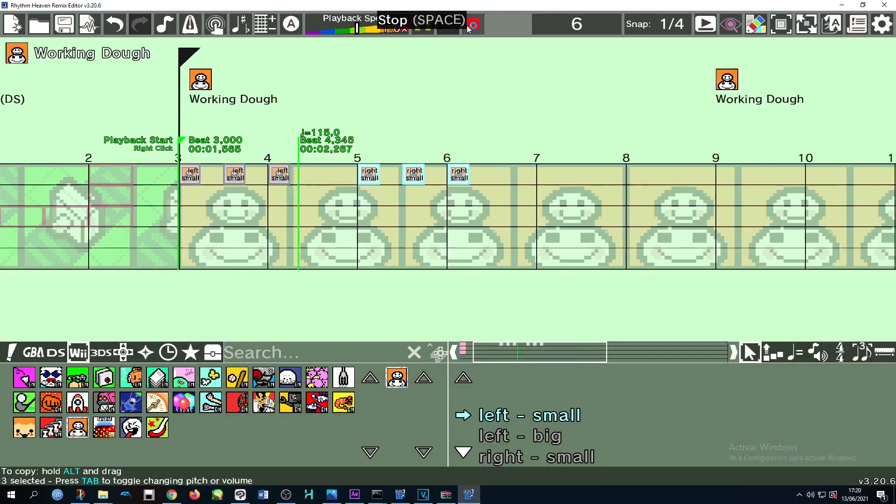
{"action": "left_click", "coordinate": [474, 23]}
{"action": "left_click", "coordinate": [452, 27]}
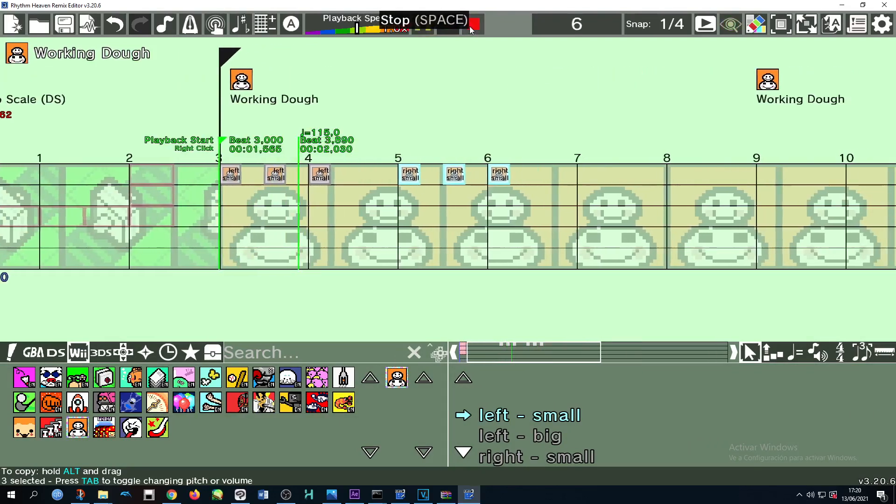
{"action": "left_click", "coordinate": [474, 24]}
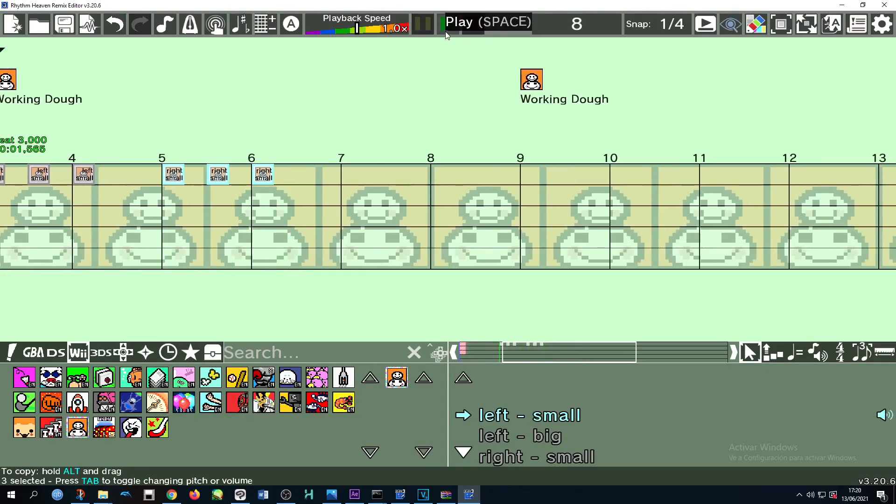
{"action": "left_click", "coordinate": [534, 352]}
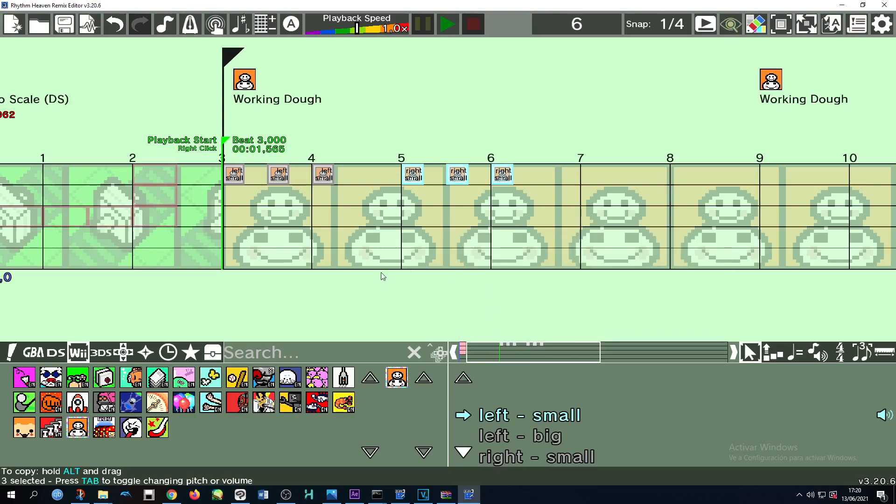
{"action": "left_click", "coordinate": [334, 188]}
{"action": "left_click", "coordinate": [326, 176]}
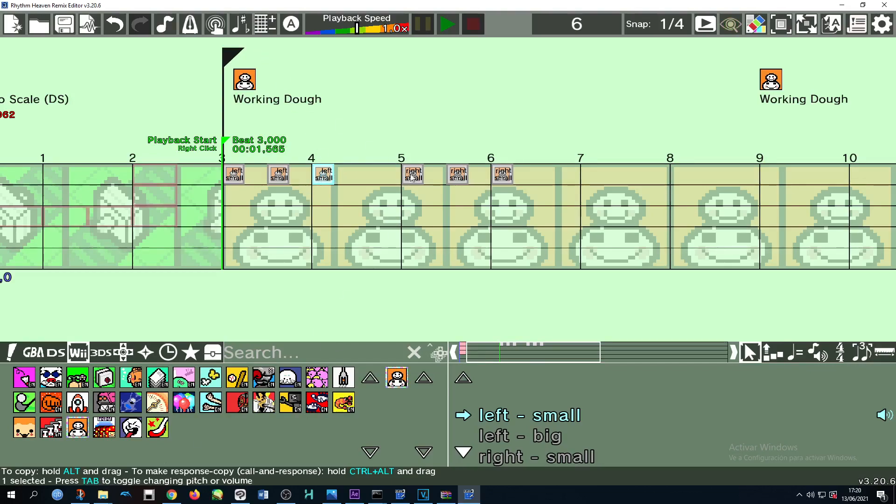
{"action": "left_click", "coordinate": [511, 352]}
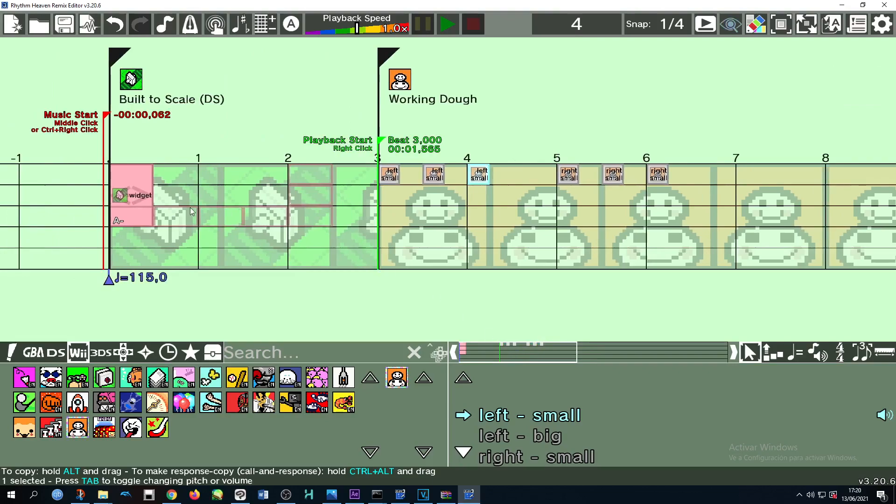
Select the Built to Scale widget cue and toggle repeatedly between changing its pitch and its volume
{"action": "left_click", "coordinate": [133, 210]}
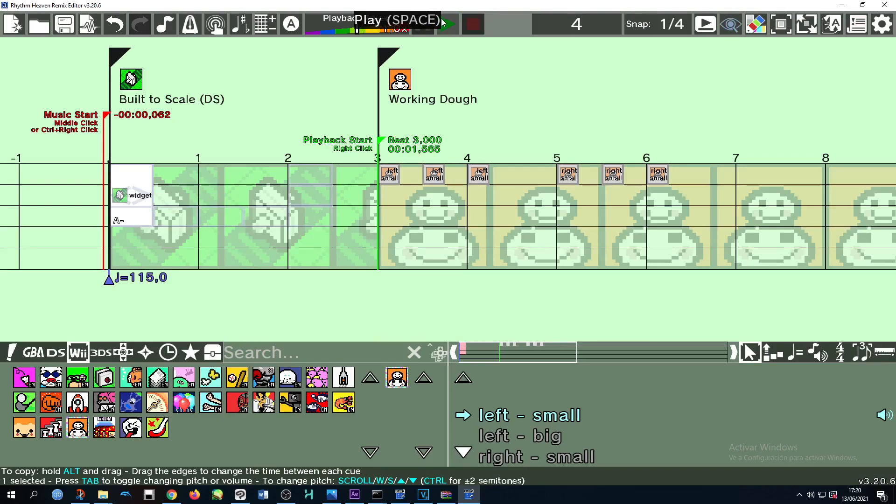
{"action": "key", "text": "Tab"}
{"action": "key", "text": "Tab"}
{"action": "key", "text": "Tab"}
{"action": "key", "text": "Tab"}
{"action": "key", "text": "Tab"}
{"action": "key", "text": "Tab"}
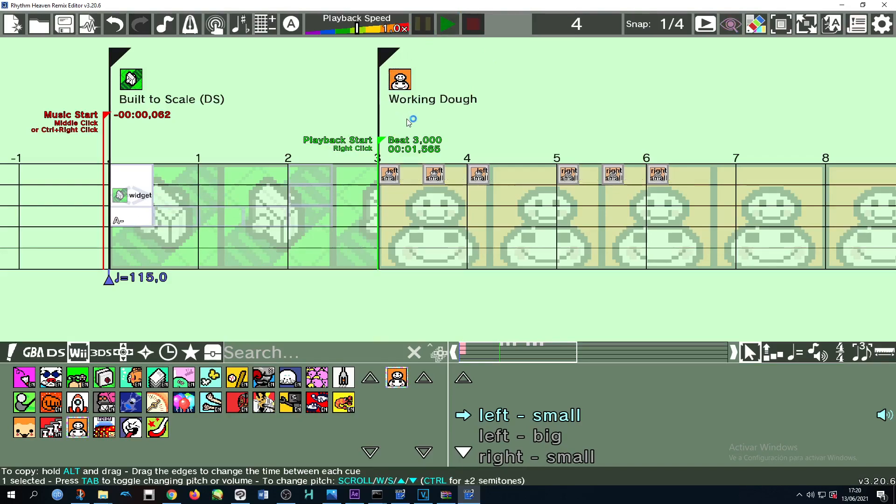
{"action": "key", "text": "Tab"}
{"action": "key", "text": "Tab"}
Delete the Working Dough cues and place a Night Walk (Fever) "jumping" cue from beat 3 to beat 8.5
{"action": "left_click", "coordinate": [520, 351]}
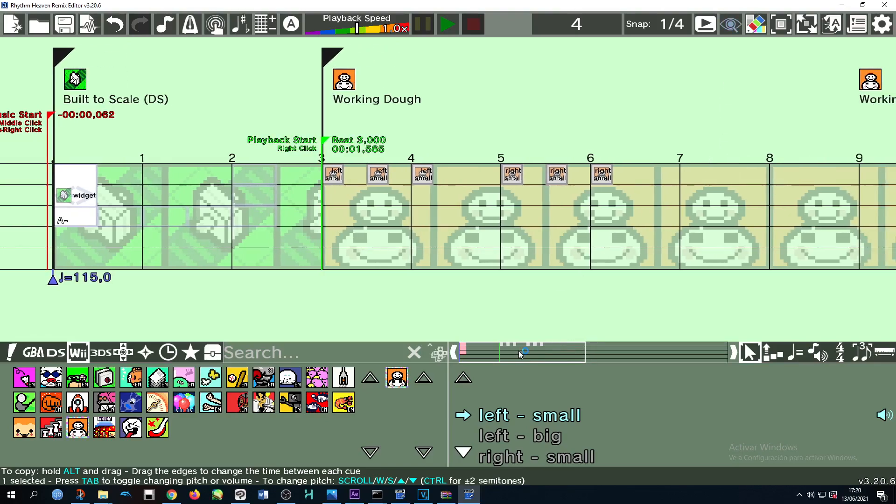
{"action": "left_click_drag", "start_coordinate": [519, 351], "coordinate": [529, 351]}
{"action": "left_click", "coordinate": [212, 405]}
{"action": "left_click", "coordinate": [182, 404]}
{"action": "left_click_drag", "start_coordinate": [624, 222], "coordinate": [437, 372]}
{"action": "left_click_drag", "start_coordinate": [539, 419], "coordinate": [743, 183]}
{"action": "left_click_drag", "start_coordinate": [562, 355], "coordinate": [515, 343]}
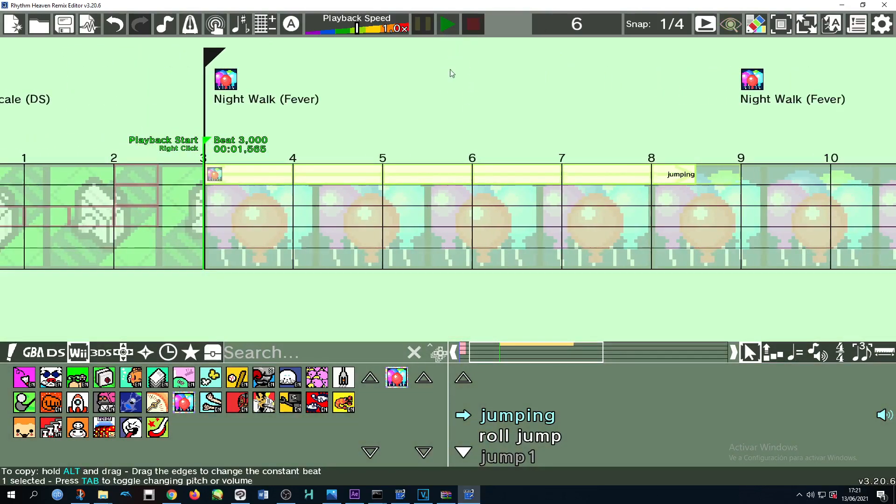
Play back the "jumping" cue and extend its end to beat 14
{"action": "left_click", "coordinate": [448, 26]}
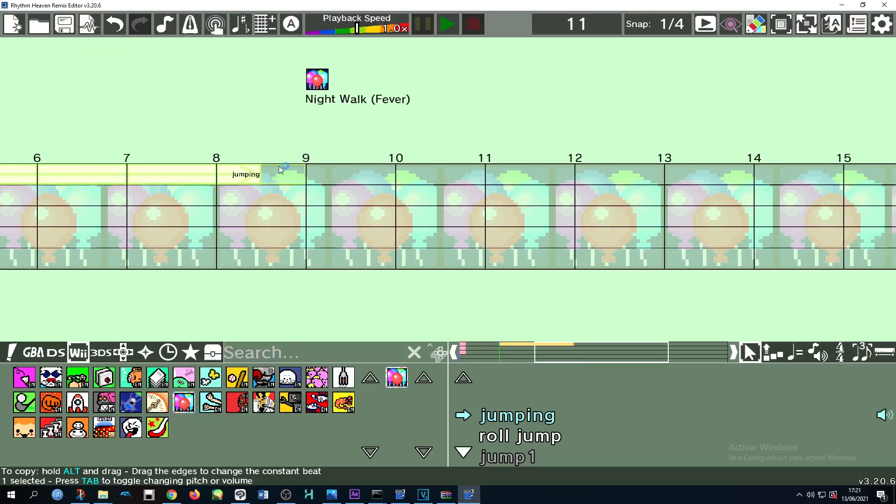
{"action": "left_click_drag", "start_coordinate": [259, 175], "coordinate": [747, 178]}
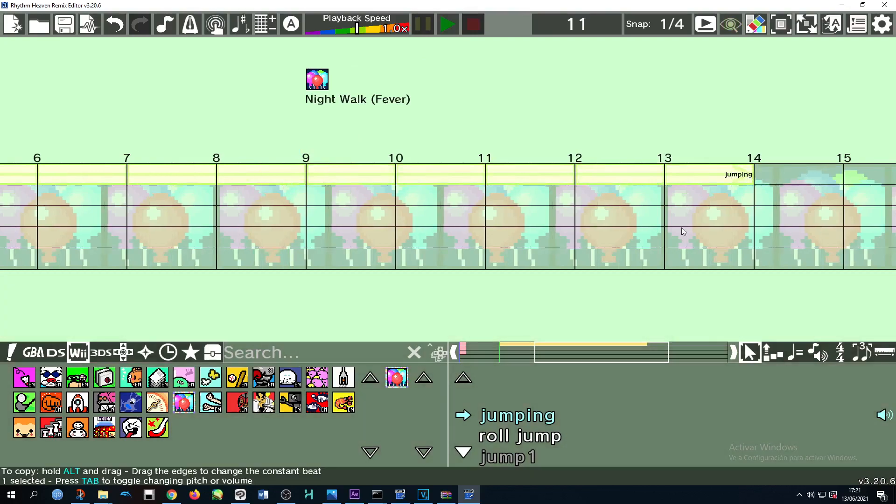
Choose the Shrimp Shuffle game and delete the Night Walk "jumping" cue from the timeline
{"action": "left_click", "coordinate": [350, 397]}
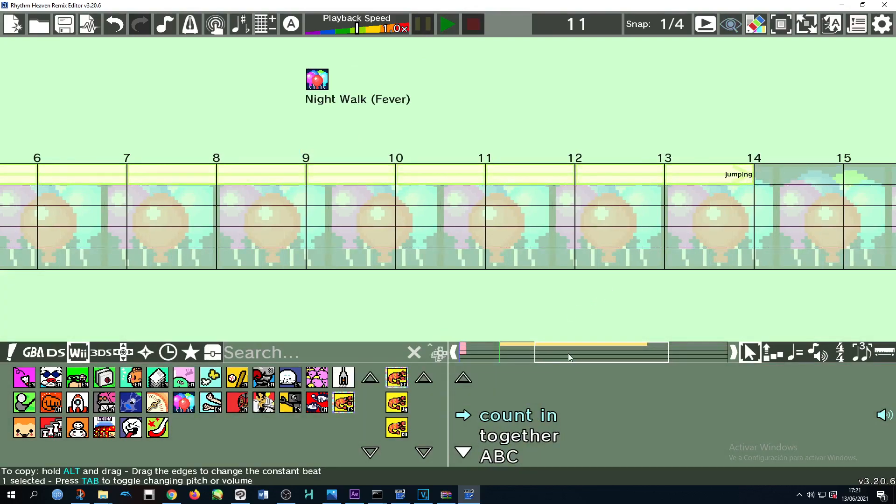
{"action": "left_click_drag", "start_coordinate": [568, 354], "coordinate": [527, 350]}
{"action": "left_click_drag", "start_coordinate": [388, 180], "coordinate": [391, 290]}
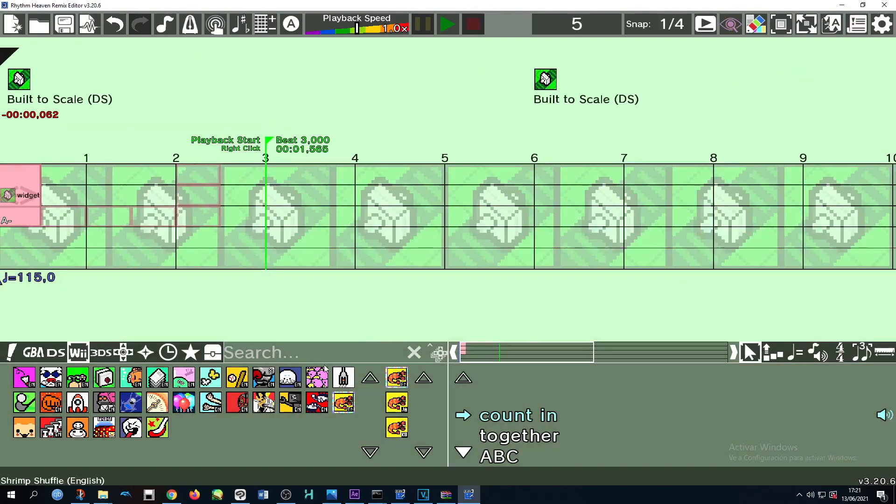
Place a Flock Step "march - small migration" cue at beat 3 and play it back
{"action": "left_click", "coordinate": [317, 377]}
{"action": "left_click_drag", "start_coordinate": [533, 396], "coordinate": [270, 202]}
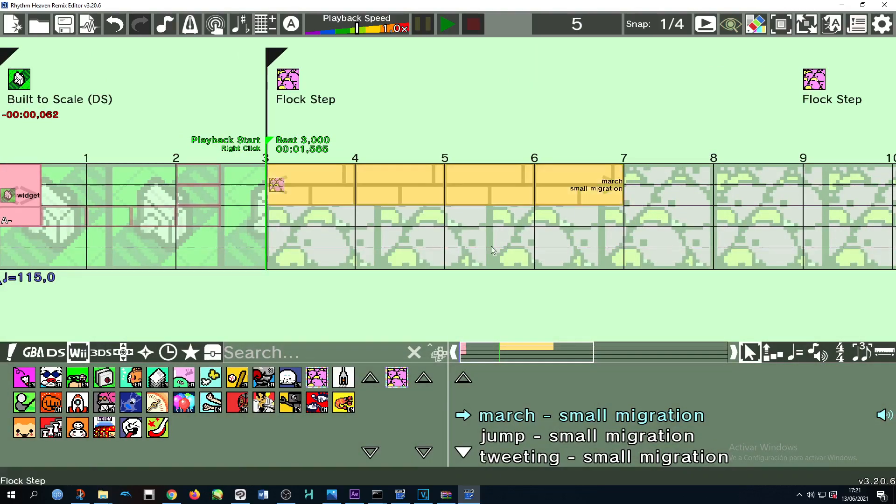
{"action": "left_click", "coordinate": [455, 29]}
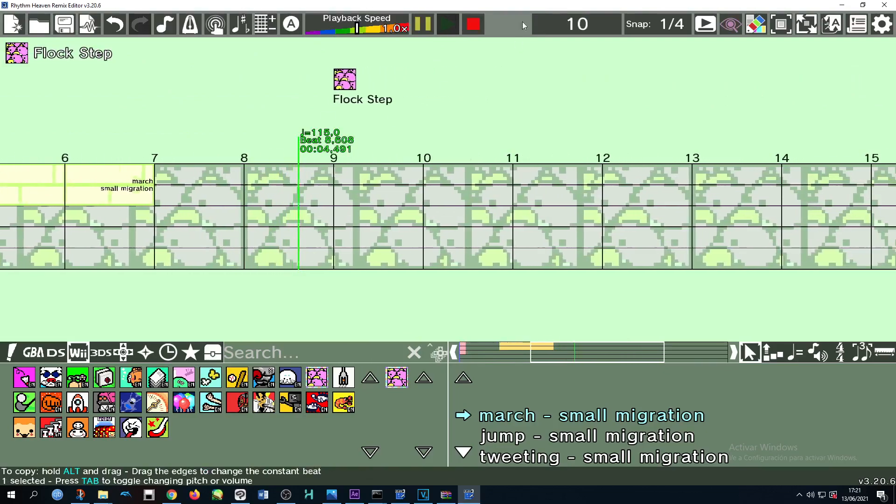
{"action": "left_click", "coordinate": [475, 26]}
Play the Flock Step march cue once more, and delete it from the timeline
{"action": "left_click", "coordinate": [450, 24]}
{"action": "left_click", "coordinate": [473, 24]}
{"action": "left_click_drag", "start_coordinate": [405, 183], "coordinate": [408, 299]}
Look at the Cheer Readers cues, the stored patterns, the custom sounds and the category containing Flicking Practice
{"action": "left_click", "coordinate": [169, 370]}
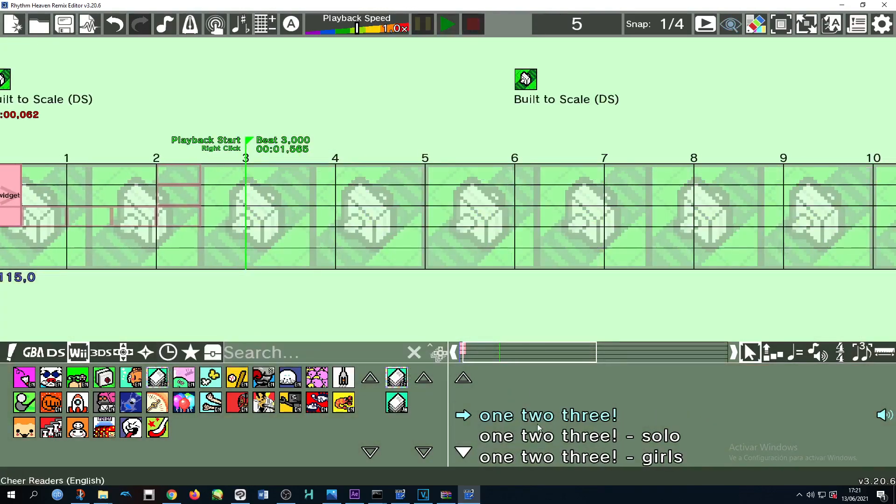
{"action": "scroll", "coordinate": [210, 369], "scroll_direction": "down", "scroll_amount": 1}
{"action": "left_click", "coordinate": [212, 353]}
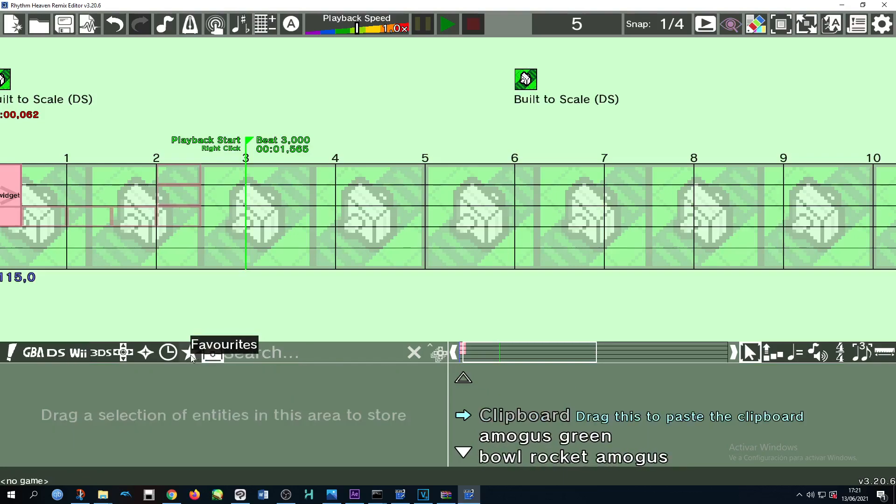
{"action": "left_click", "coordinate": [146, 357]}
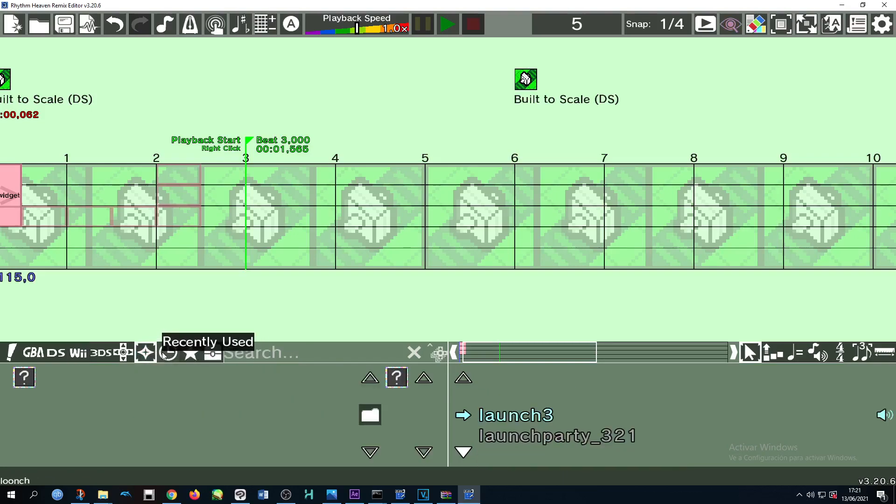
{"action": "left_click", "coordinate": [127, 355]}
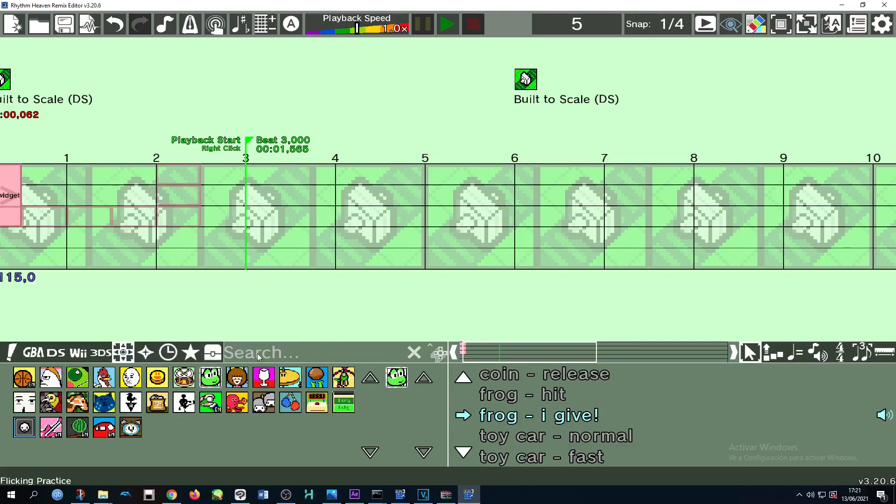
Browse the game categories in order from GBA, DS, Wii and 3DS through to the custom sounds
{"action": "left_click", "coordinate": [37, 355]}
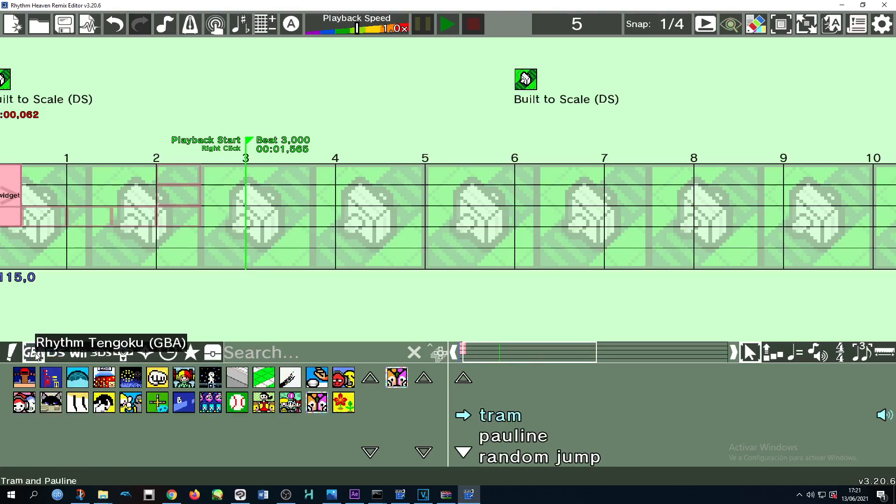
{"action": "left_click", "coordinate": [55, 355]}
{"action": "left_click", "coordinate": [80, 354]}
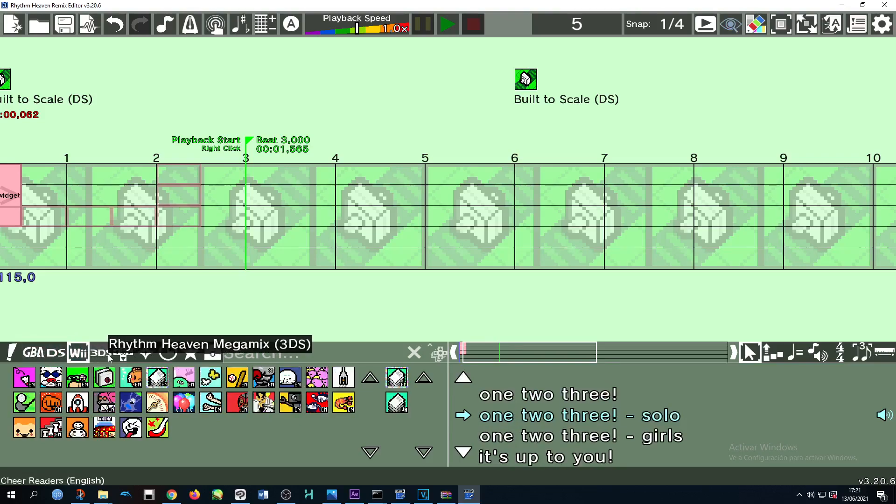
{"action": "left_click", "coordinate": [101, 354]}
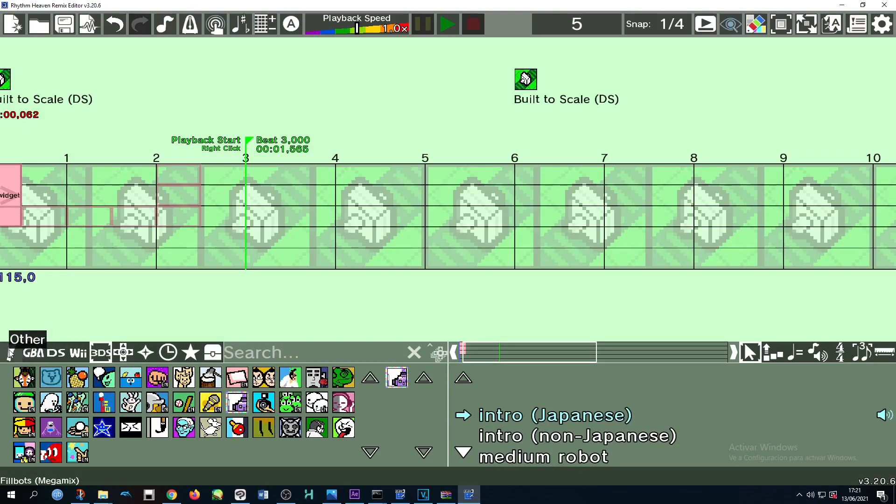
{"action": "left_click", "coordinate": [123, 353]}
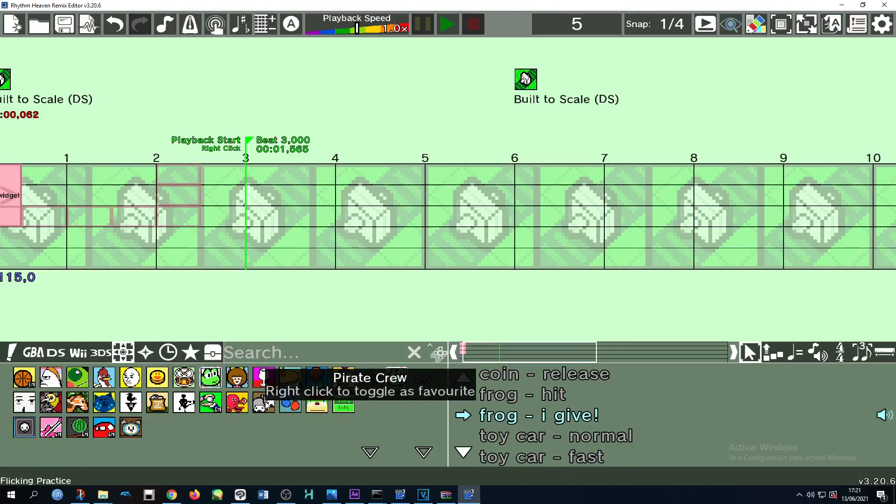
{"action": "left_click", "coordinate": [147, 360]}
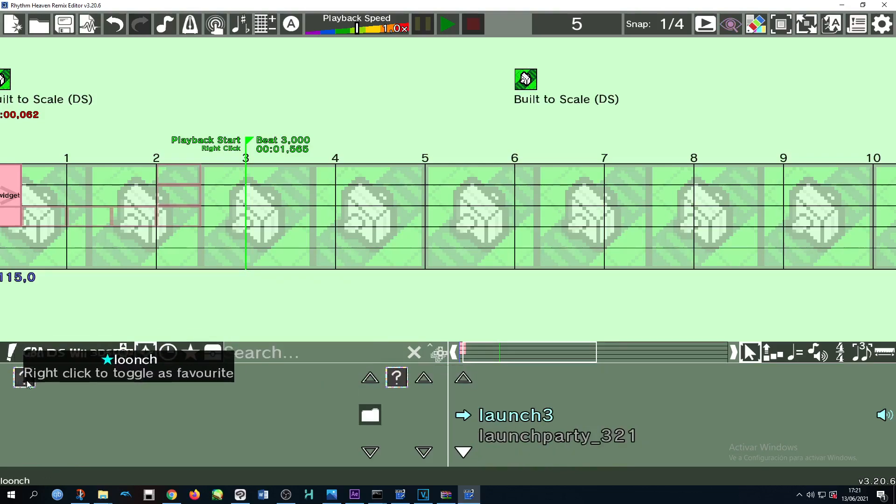
Look through the recently used games, including Built to Scale (DS) and Clappy Trio (GBA)
{"action": "left_click", "coordinate": [172, 355]}
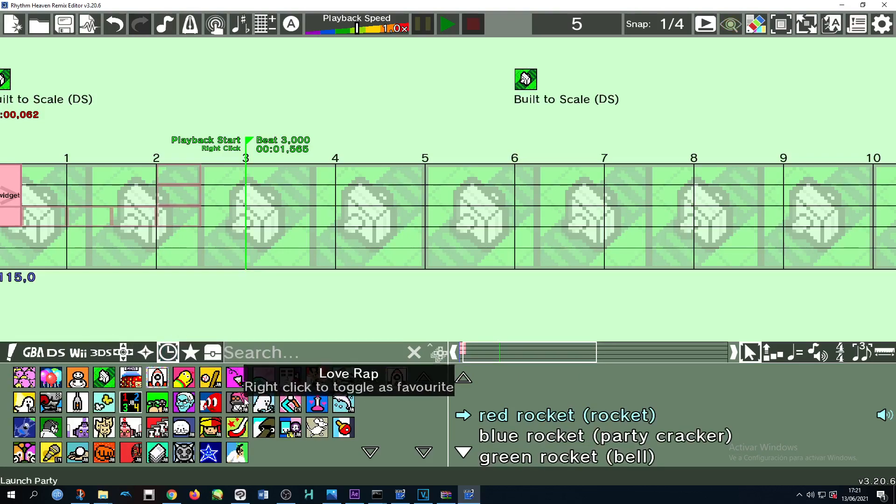
{"action": "left_click", "coordinate": [77, 377]}
{"action": "left_click", "coordinate": [104, 377]}
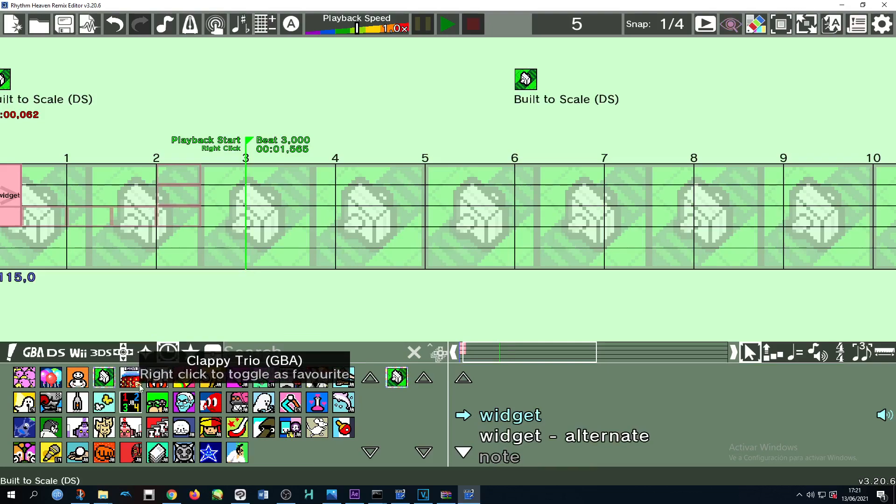
{"action": "left_click", "coordinate": [131, 377]}
Examine the favourites list, the Megamix games, the stored patterns and the Other category
{"action": "left_click", "coordinate": [188, 354]}
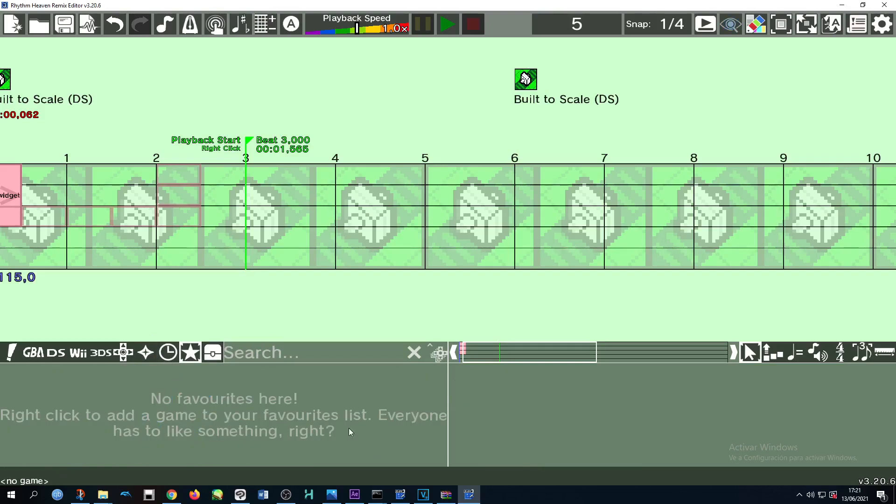
{"action": "left_click", "coordinate": [101, 353]}
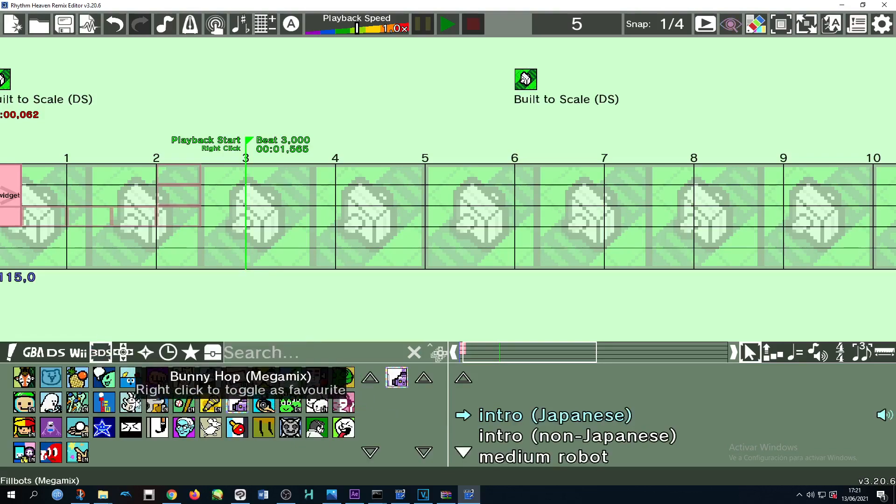
{"action": "left_click", "coordinate": [190, 352]}
{"action": "right_click", "coordinate": [29, 378]}
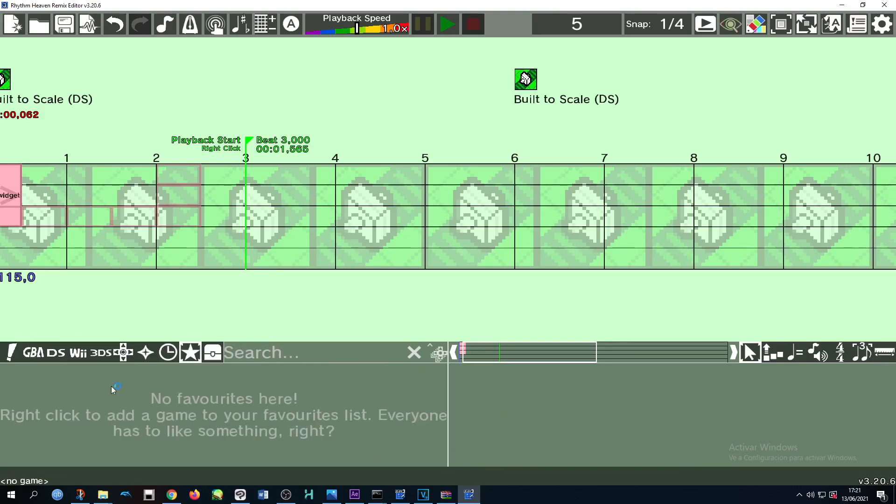
{"action": "left_click", "coordinate": [213, 353]}
{"action": "key", "text": "Home"}
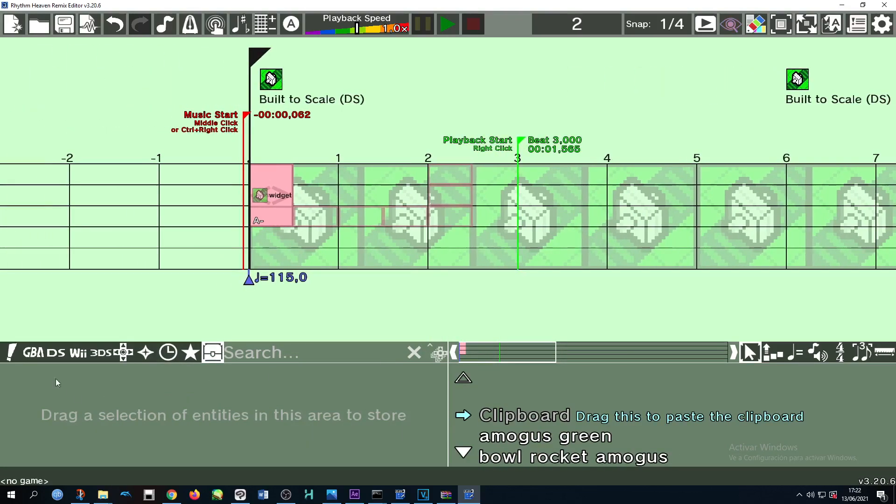
{"action": "left_click", "coordinate": [11, 353]}
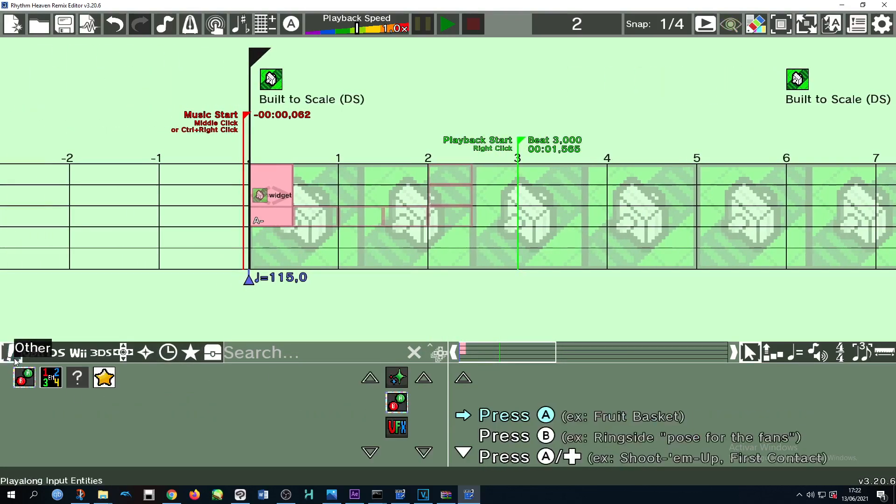
Choose the Kitties! game from the 3DS category and place its "clap clap" cue at beat 4
{"action": "left_click", "coordinate": [86, 355]}
{"action": "left_click", "coordinate": [173, 376]}
{"action": "left_click", "coordinate": [500, 361]}
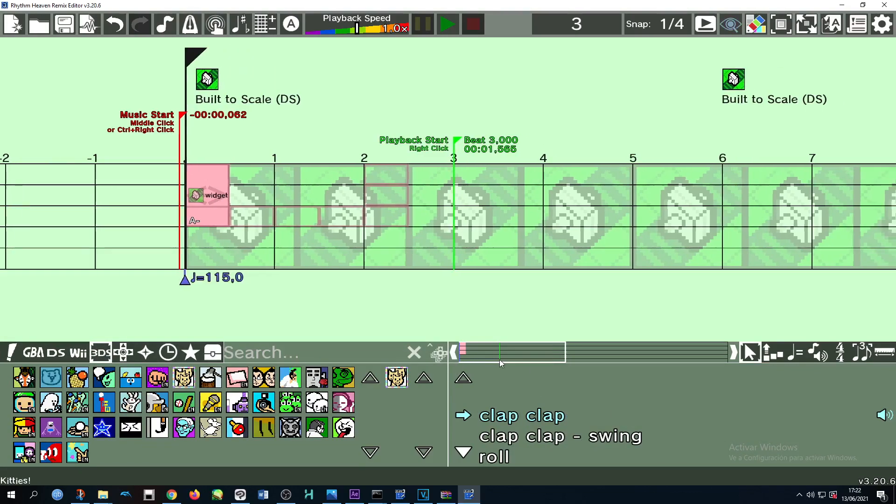
{"action": "left_click_drag", "start_coordinate": [534, 415], "coordinate": [544, 176]}
{"action": "left_click", "coordinate": [524, 346]}
{"action": "left_click_drag", "start_coordinate": [524, 346], "coordinate": [538, 358]}
Place the Kitties! "roll" cue at beat 5 and the "fish" cue at beat 8 on lower tracks
{"action": "scroll", "coordinate": [536, 442], "scroll_direction": "down", "scroll_amount": 2}
{"action": "left_click_drag", "start_coordinate": [514, 422], "coordinate": [384, 222]}
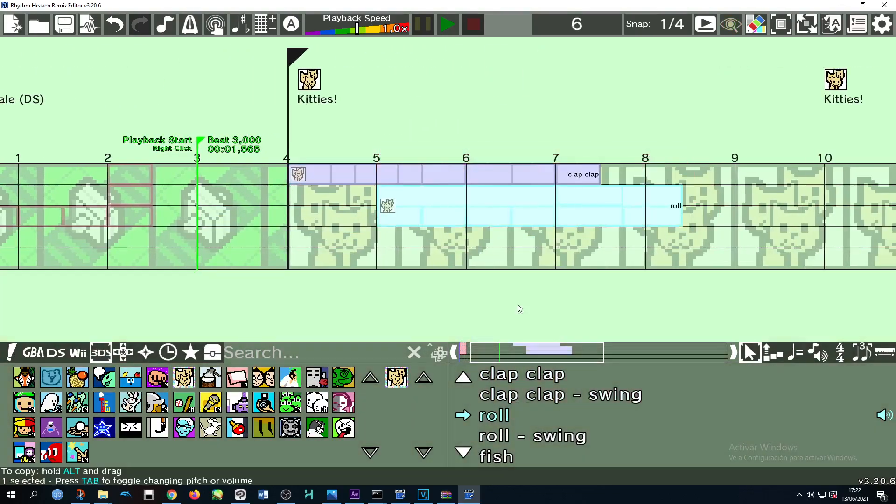
{"action": "scroll", "coordinate": [529, 404], "scroll_direction": "down", "scroll_amount": 2}
{"action": "left_click_drag", "start_coordinate": [514, 415], "coordinate": [652, 244]}
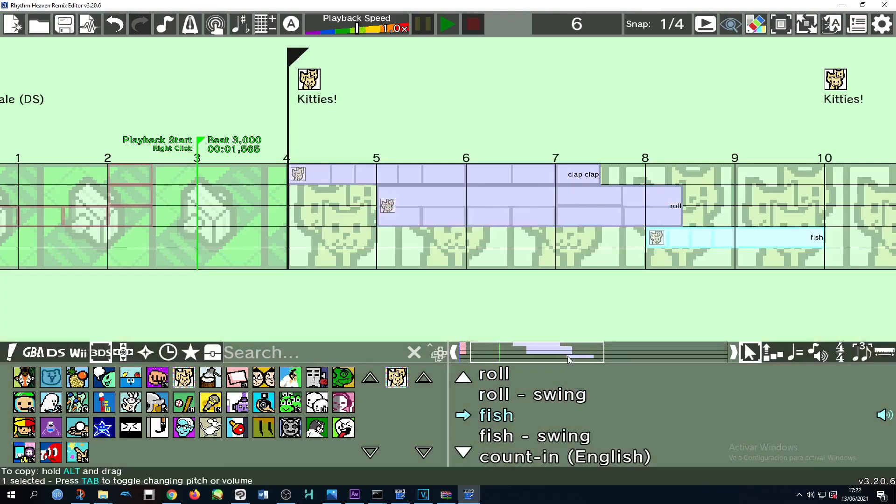
Select the three Kitties! cues and store them as a pattern named "KITTIESIE"
{"action": "left_click", "coordinate": [574, 357]}
{"action": "left_click_drag", "start_coordinate": [555, 267], "coordinate": [173, 137]}
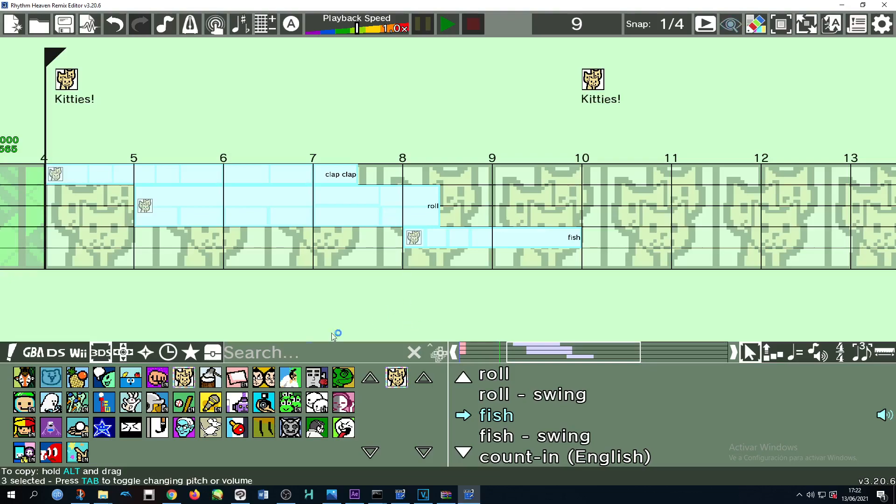
{"action": "left_click", "coordinate": [213, 352]}
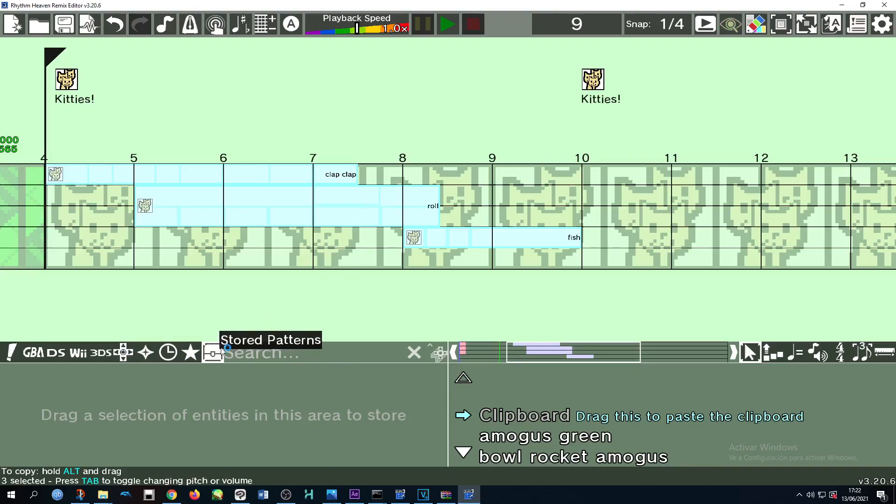
{"action": "left_click_drag", "start_coordinate": [336, 217], "coordinate": [333, 425]}
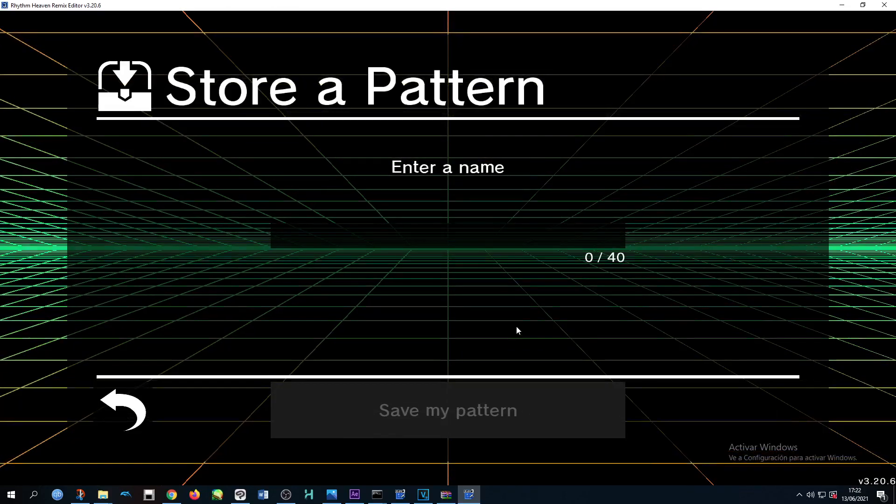
{"action": "type", "text": "KITTIESIE"}
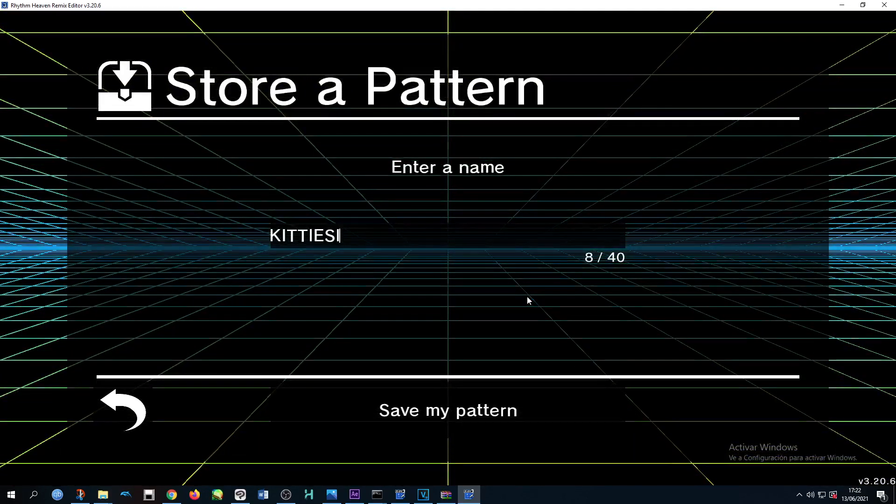
{"action": "key", "text": "Return"}
Delete the original Kitties! cues and place copies of the stored KITTIESIE pattern on the timeline
{"action": "left_click_drag", "start_coordinate": [420, 237], "coordinate": [426, 330]}
{"action": "scroll", "coordinate": [688, 440], "scroll_direction": "down", "scroll_amount": 4}
{"action": "scroll", "coordinate": [654, 436], "scroll_direction": "up", "scroll_amount": 1}
{"action": "left_click_drag", "start_coordinate": [509, 379], "coordinate": [131, 185]}
{"action": "left_click_drag", "start_coordinate": [593, 397], "coordinate": [586, 185]}
Delete all the placed pattern cues and set the playback start to beat 0
{"action": "left_click", "coordinate": [627, 357]}
{"action": "left_click_drag", "start_coordinate": [627, 357], "coordinate": [595, 352]}
{"action": "left_click_drag", "start_coordinate": [864, 263], "coordinate": [165, 131]}
{"action": "left_click_drag", "start_coordinate": [293, 196], "coordinate": [568, 377]}
{"action": "left_click", "coordinate": [500, 360]}
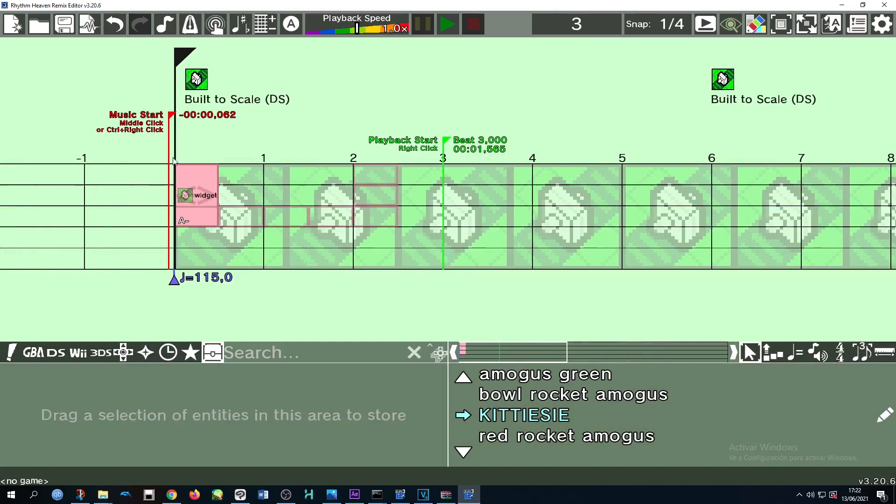
{"action": "right_click", "coordinate": [173, 166]}
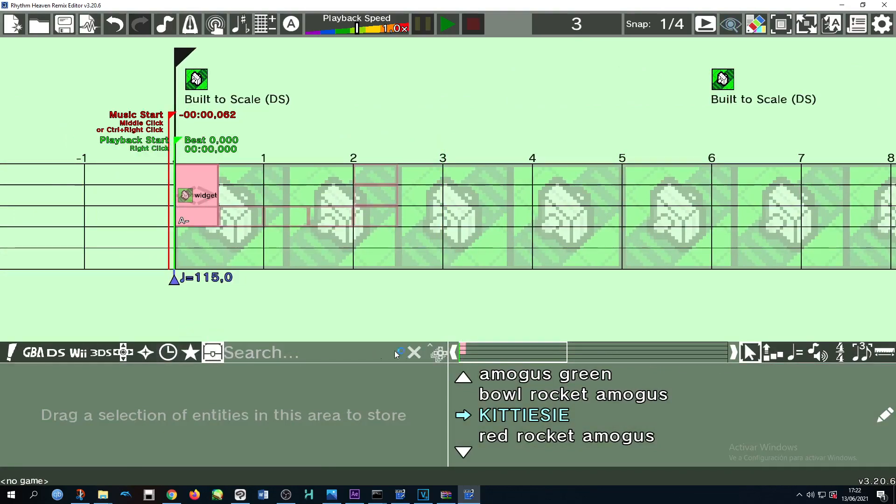
Open the game search and cycle its filter through entity name, use in remix and call-and-response patterns
{"action": "left_click", "coordinate": [319, 356]}
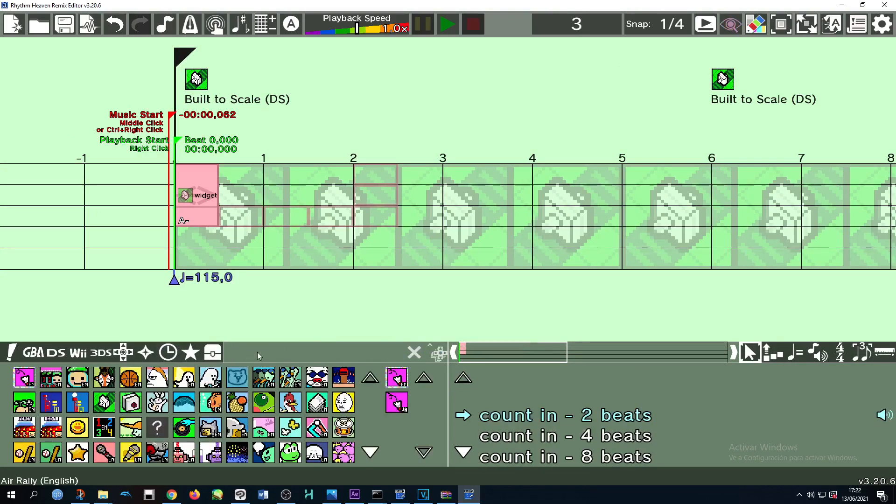
{"action": "left_click", "coordinate": [438, 356]}
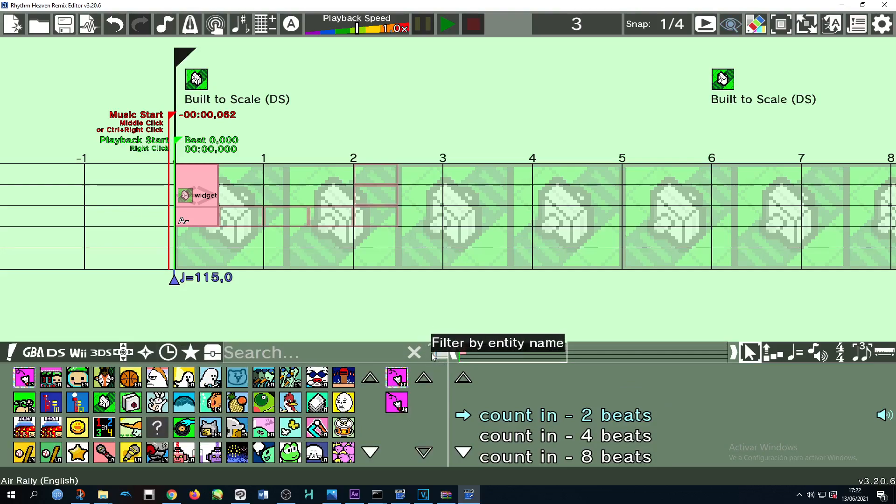
{"action": "left_click", "coordinate": [433, 356]}
{"action": "left_click", "coordinate": [434, 356]}
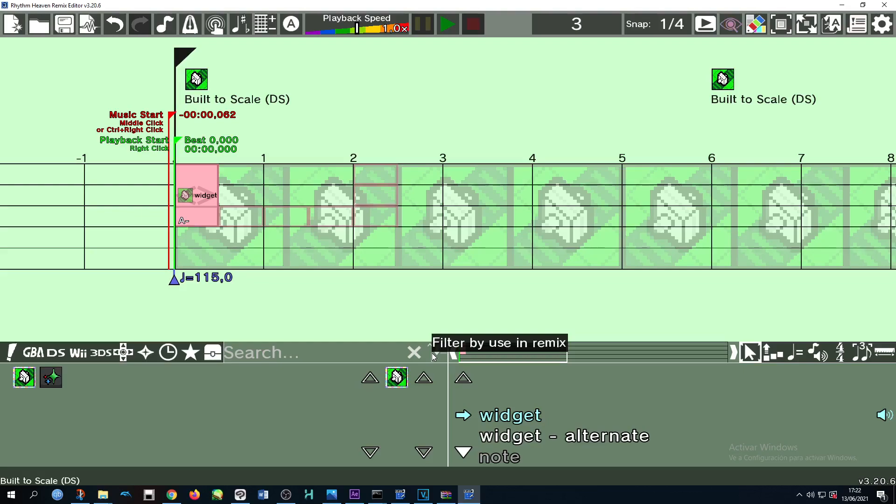
{"action": "left_click", "coordinate": [434, 356]}
{"action": "left_click", "coordinate": [433, 357]}
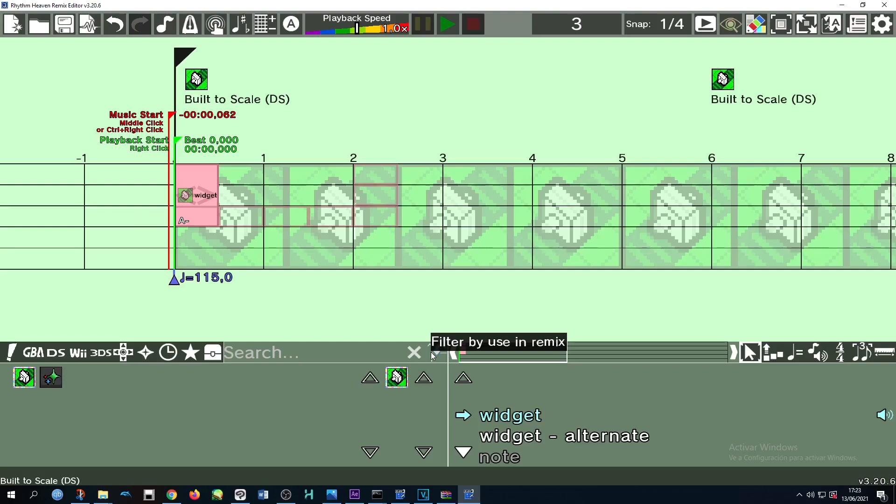
{"action": "left_click", "coordinate": [432, 355]}
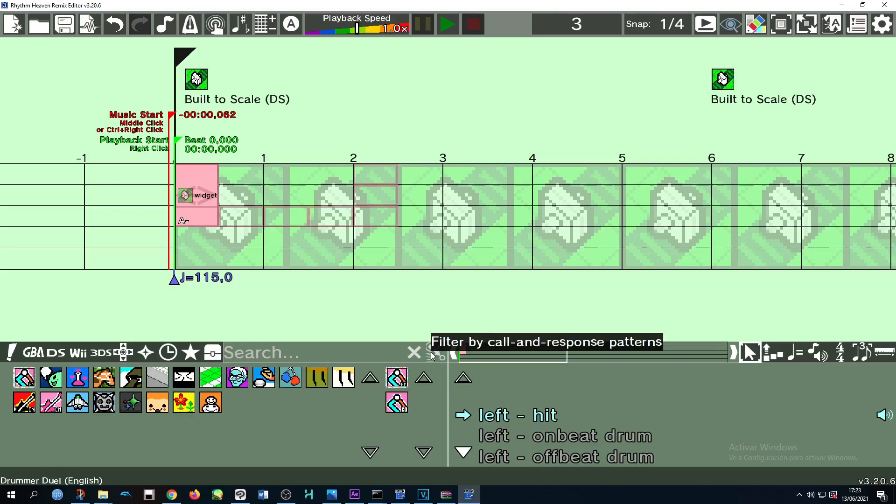
Place a Mechanical Horse "horse 1" cue on the timeline and move it further along
{"action": "left_click", "coordinate": [104, 377]}
{"action": "left_click_drag", "start_coordinate": [509, 415], "coordinate": [413, 240]}
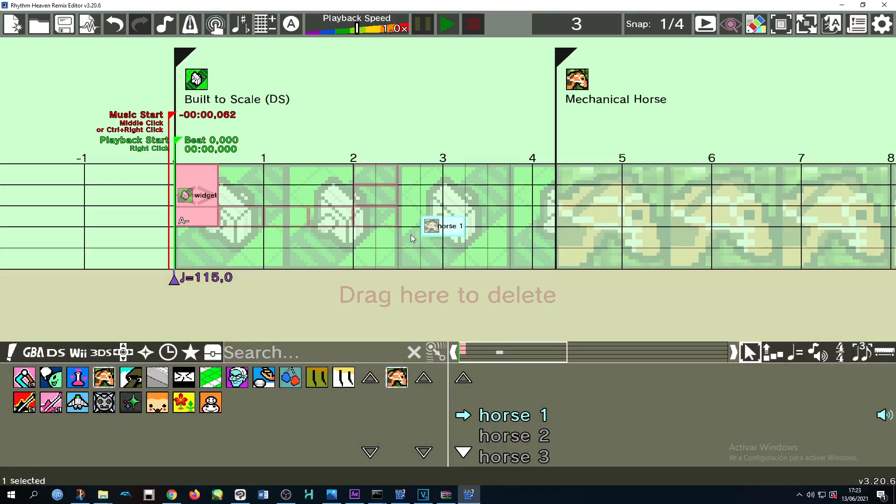
{"action": "left_click_drag", "start_coordinate": [440, 214], "coordinate": [720, 200]}
{"action": "left_click", "coordinate": [507, 354]}
{"action": "left_click", "coordinate": [528, 358]}
Delete the Mechanical Horse cue from the timeline and set the search filter to game name
{"action": "scroll", "coordinate": [536, 406], "scroll_direction": "down", "scroll_amount": 3}
{"action": "scroll", "coordinate": [536, 406], "scroll_direction": "up", "scroll_amount": 3}
{"action": "left_click_drag", "start_coordinate": [271, 156], "coordinate": [596, 224]}
{"action": "left_click_drag", "start_coordinate": [555, 198], "coordinate": [545, 334]}
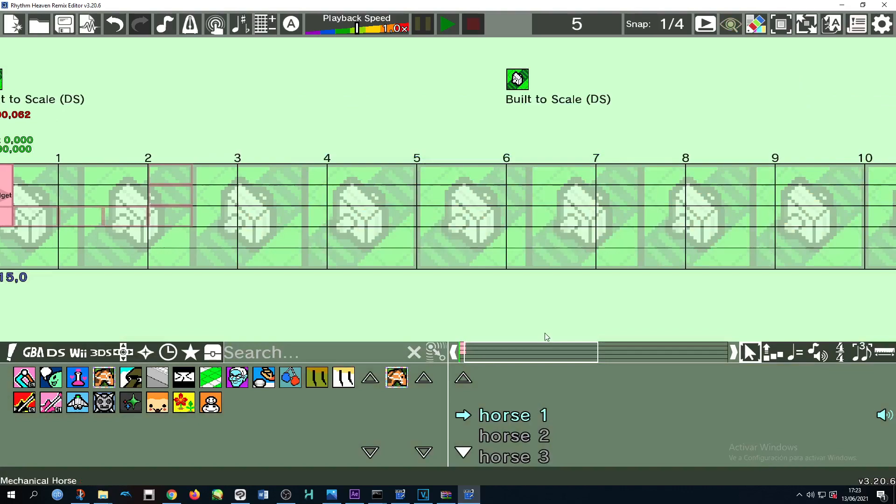
{"action": "left_click", "coordinate": [437, 357]}
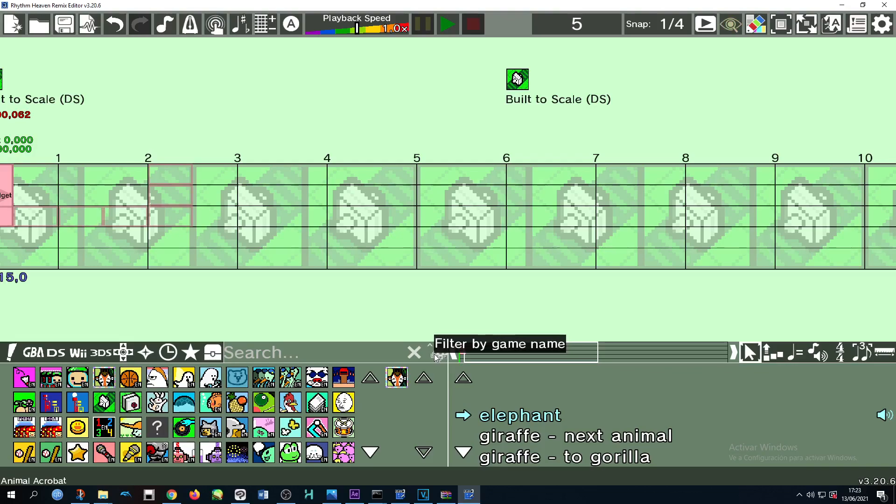
Switch the game search filter one mode forward and one mode back
{"action": "left_click", "coordinate": [436, 357]}
{"action": "right_click", "coordinate": [435, 356]}
{"action": "left_click_drag", "start_coordinate": [517, 360], "coordinate": [495, 359]}
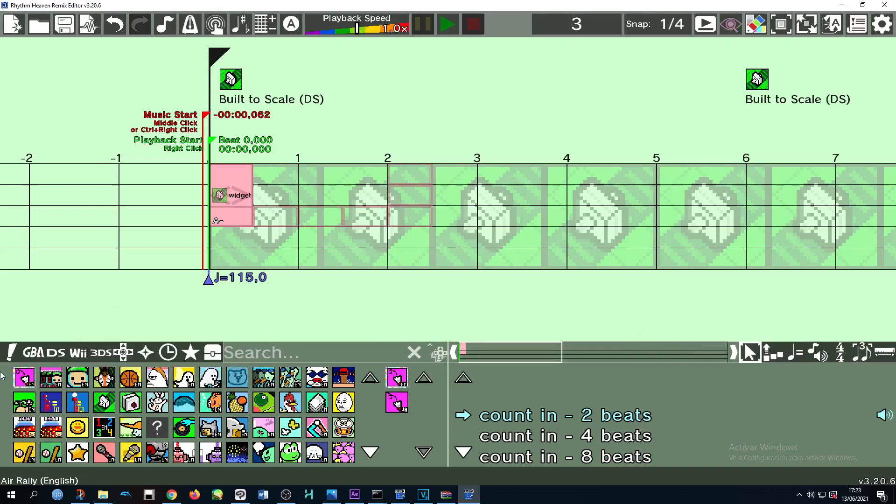
Open the Special Entities group among the special categories and browse its list of entities
{"action": "left_click", "coordinate": [11, 358]}
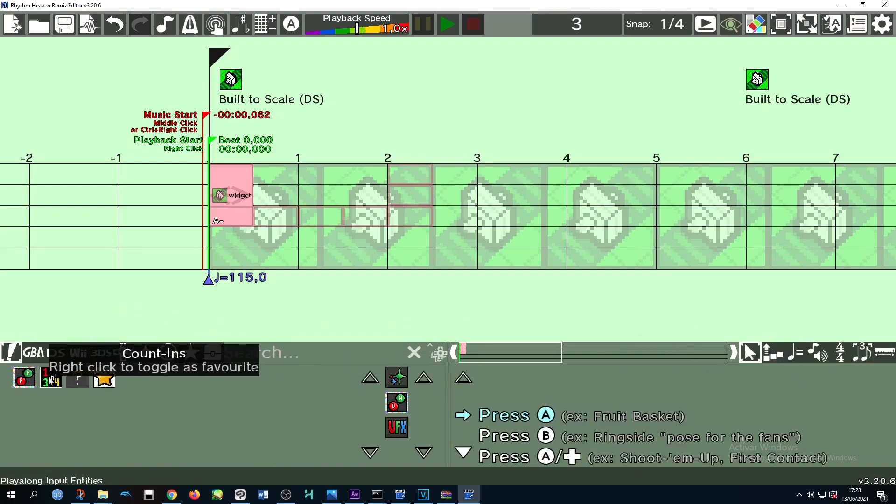
{"action": "left_click", "coordinate": [397, 378]}
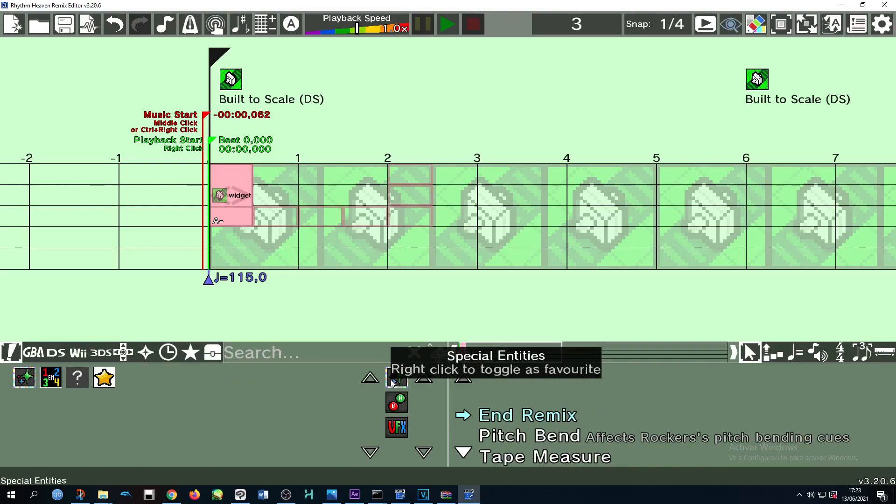
{"action": "scroll", "coordinate": [534, 411], "scroll_direction": "down", "scroll_amount": 2}
{"action": "scroll", "coordinate": [547, 415], "scroll_direction": "up", "scroll_amount": 1}
{"action": "scroll", "coordinate": [547, 416], "scroll_direction": "down", "scroll_amount": 1}
{"action": "scroll", "coordinate": [547, 415], "scroll_direction": "up", "scroll_amount": 1}
{"action": "scroll", "coordinate": [524, 420], "scroll_direction": "up", "scroll_amount": 1}
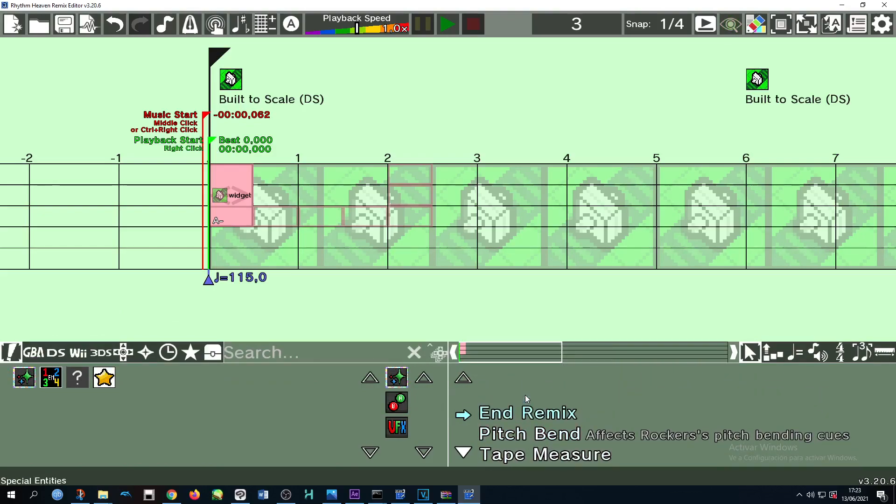
Place a Tape Measure spanning beats 6 to 8 on the timeline, then remove it
{"action": "left_click_drag", "start_coordinate": [506, 357], "coordinate": [554, 358]}
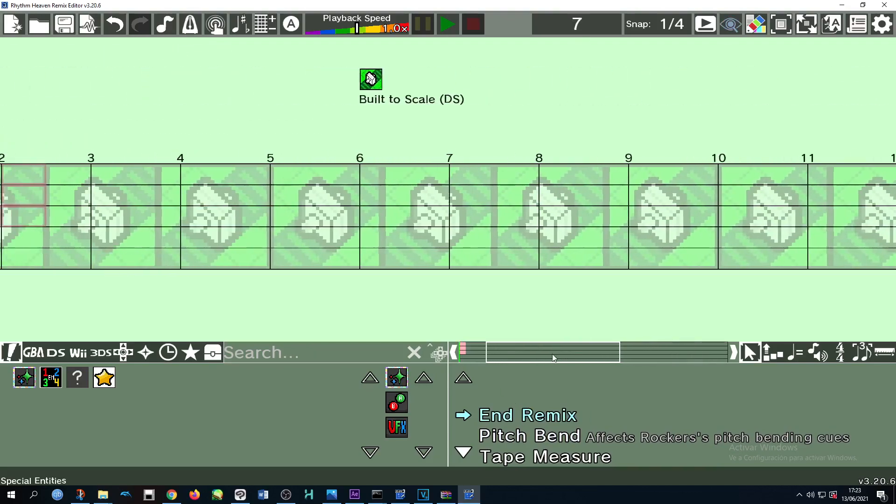
{"action": "scroll", "coordinate": [575, 437], "scroll_direction": "down", "scroll_amount": 2}
{"action": "left_click_drag", "start_coordinate": [710, 419], "coordinate": [365, 217]}
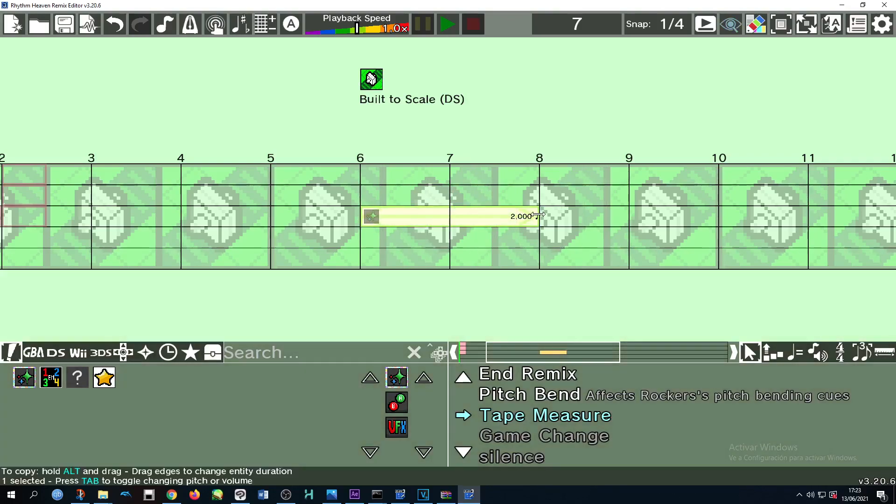
{"action": "left_click_drag", "start_coordinate": [540, 217], "coordinate": [476, 359]}
{"action": "left_click", "coordinate": [618, 224]}
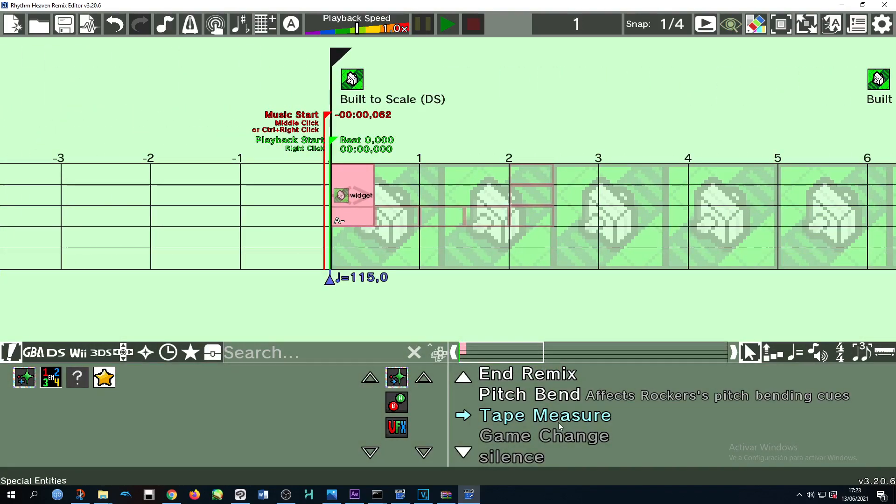
Place a Pitch Bend entity on the timeline from beat 3 to beat 5 and raise its pitch to +5
{"action": "scroll", "coordinate": [570, 413], "scroll_direction": "down", "scroll_amount": 2}
{"action": "scroll", "coordinate": [578, 405], "scroll_direction": "up", "scroll_amount": 1}
{"action": "scroll", "coordinate": [554, 413], "scroll_direction": "down", "scroll_amount": 1}
{"action": "scroll", "coordinate": [553, 413], "scroll_direction": "up", "scroll_amount": 1}
{"action": "scroll", "coordinate": [654, 418], "scroll_direction": "down", "scroll_amount": 1}
{"action": "scroll", "coordinate": [718, 412], "scroll_direction": "up", "scroll_amount": 1}
{"action": "scroll", "coordinate": [715, 415], "scroll_direction": "down", "scroll_amount": 1}
{"action": "scroll", "coordinate": [680, 411], "scroll_direction": "up", "scroll_amount": 3}
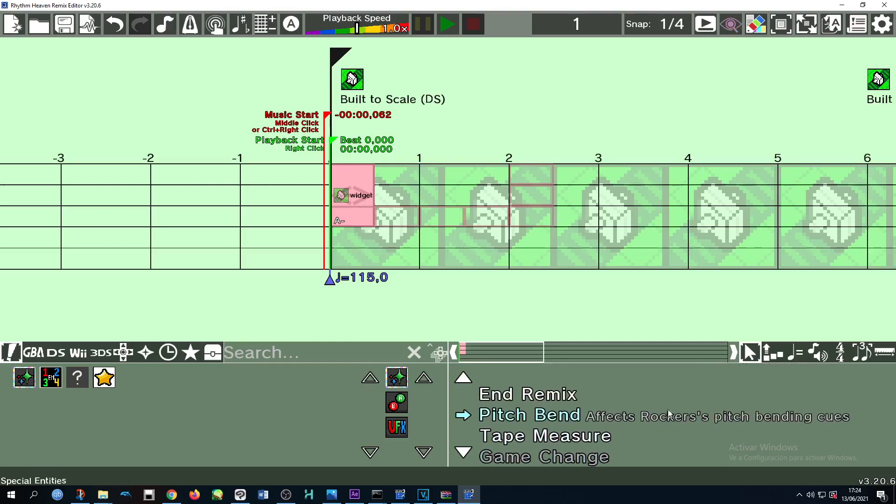
{"action": "left_click", "coordinate": [514, 354]}
{"action": "left_click_drag", "start_coordinate": [530, 416], "coordinate": [346, 243]}
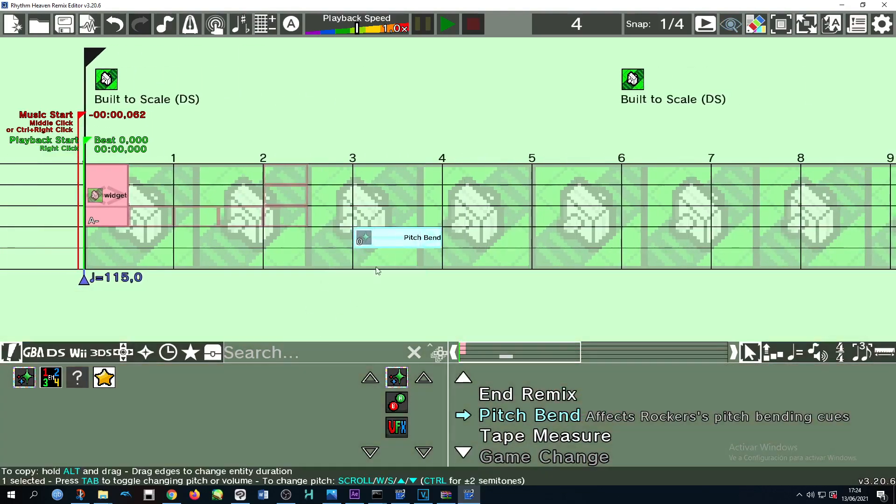
{"action": "left_click_drag", "start_coordinate": [441, 238], "coordinate": [533, 238]}
Show the DS game category, then check the recording in OBS and return to the remix editor
{"action": "left_click", "coordinate": [55, 353]}
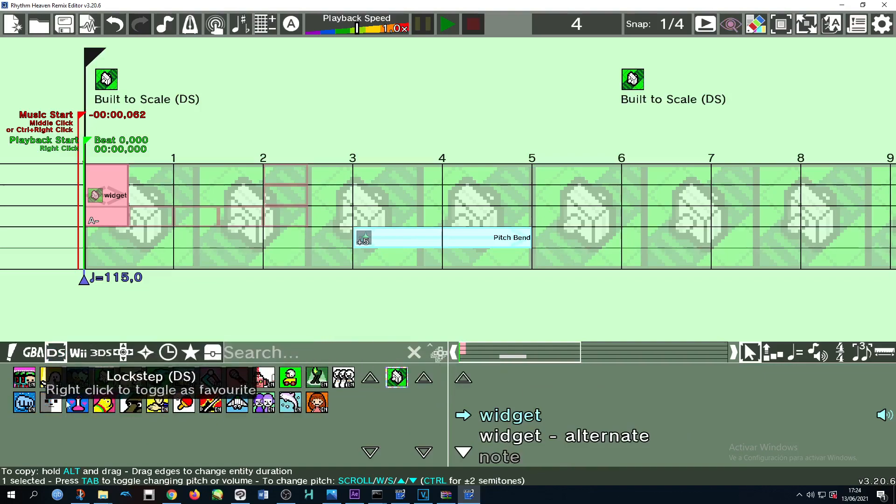
{"action": "left_click", "coordinate": [286, 496]}
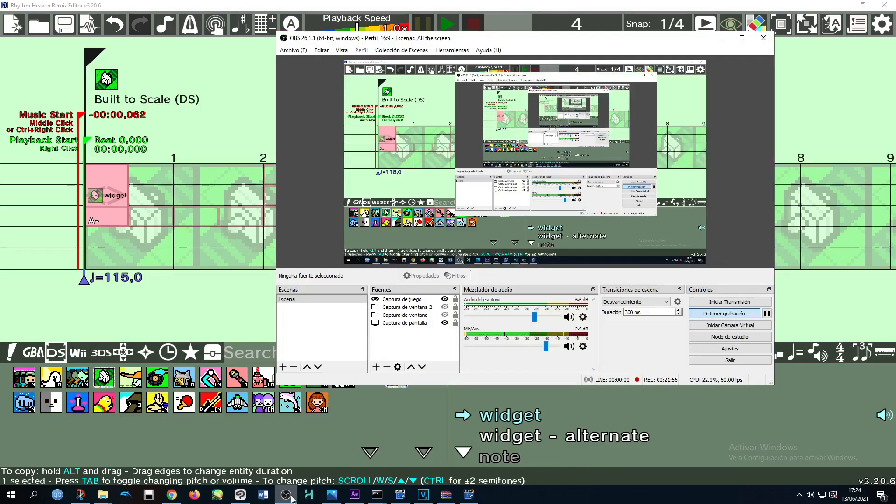
{"action": "left_click", "coordinate": [291, 498]}
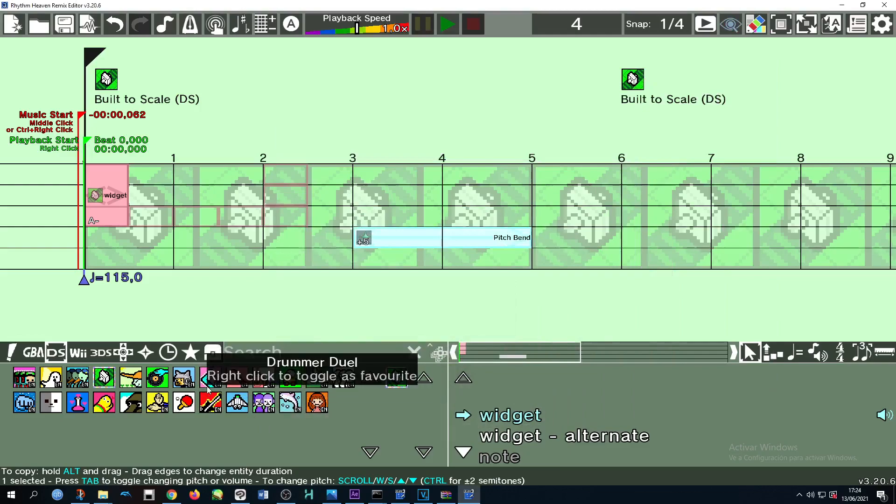
Place the Rockers "bend - A" cue just before beat 3 beneath the Pitch Bend and briefly play the remix
{"action": "left_click", "coordinate": [211, 402]}
{"action": "scroll", "coordinate": [532, 418], "scroll_direction": "down", "scroll_amount": 1}
{"action": "scroll", "coordinate": [519, 408], "scroll_direction": "up", "scroll_amount": 1}
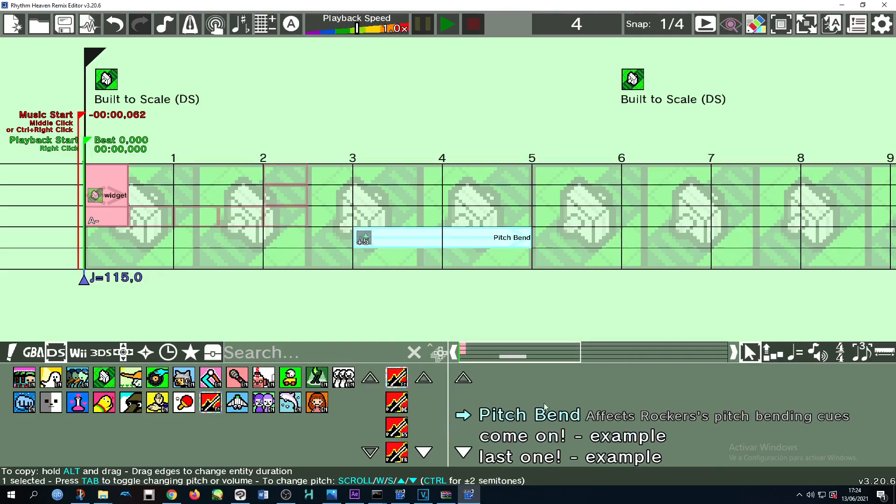
{"action": "scroll", "coordinate": [542, 425], "scroll_direction": "down", "scroll_amount": 3}
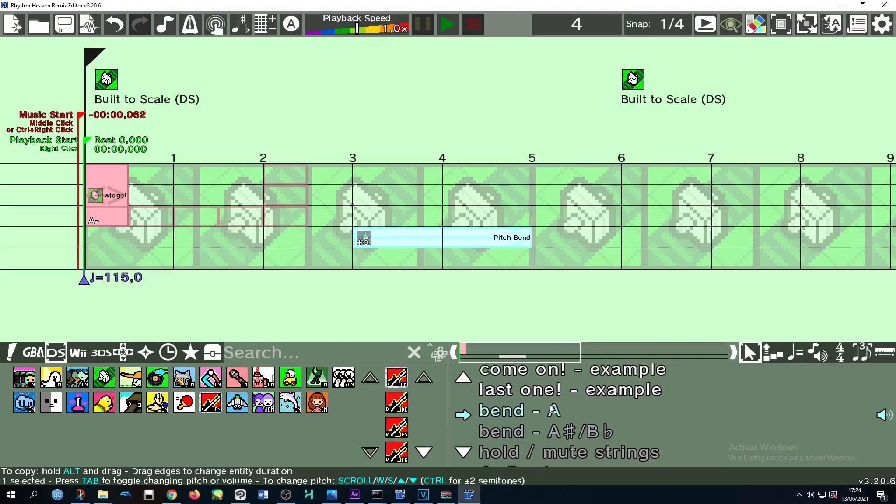
{"action": "scroll", "coordinate": [550, 423], "scroll_direction": "up", "scroll_amount": 2}
{"action": "scroll", "coordinate": [583, 419], "scroll_direction": "down", "scroll_amount": 2}
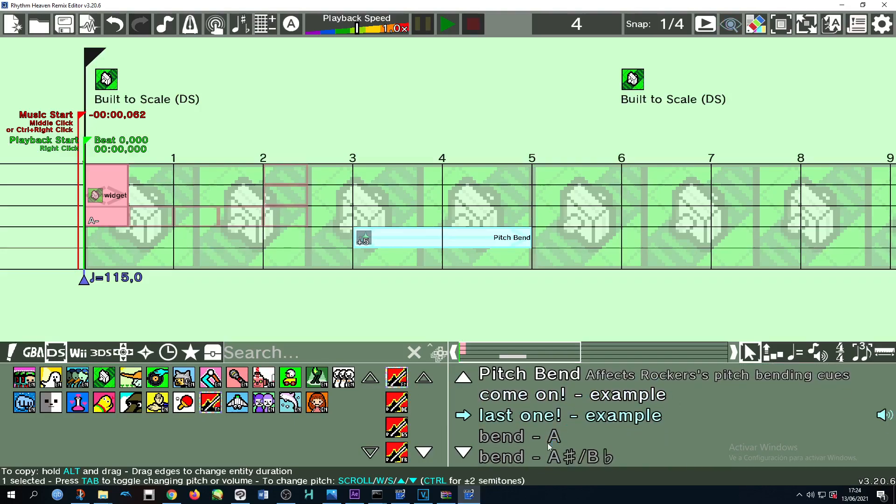
{"action": "left_click_drag", "start_coordinate": [582, 416], "coordinate": [323, 221]}
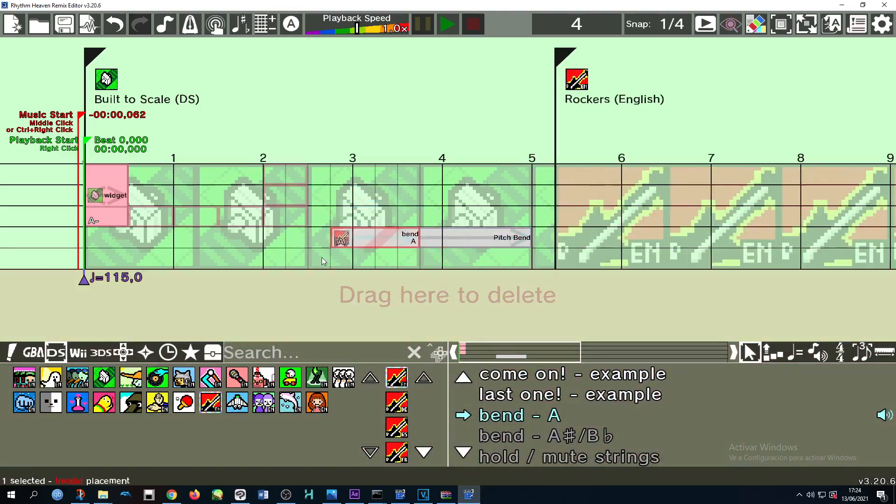
{"action": "left_click_drag", "start_coordinate": [324, 260], "coordinate": [324, 263]}
{"action": "left_click", "coordinate": [446, 33]}
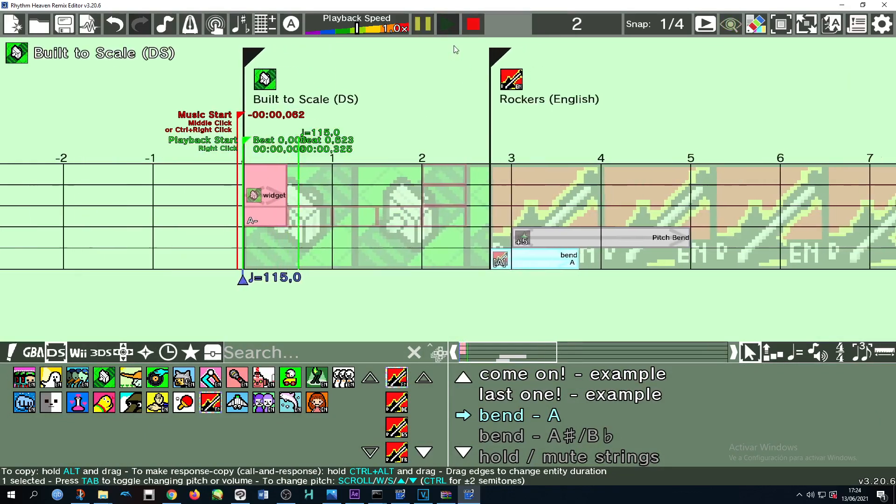
{"action": "left_click", "coordinate": [473, 28]}
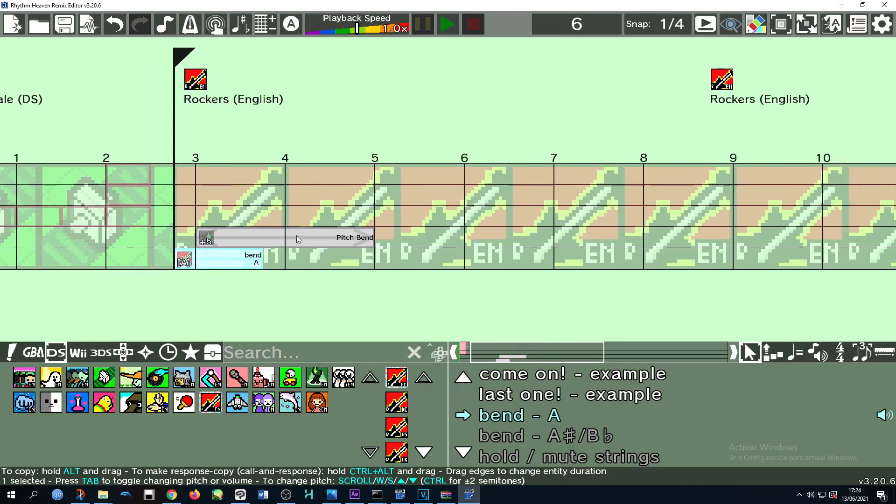
Move the Pitch Bend to beat 3.5 and the bend A cue to beat 3, and set the Pitch Bend to +4
{"action": "left_click", "coordinate": [279, 238]}
{"action": "left_click_drag", "start_coordinate": [279, 237], "coordinate": [322, 223]}
{"action": "left_click", "coordinate": [246, 253]}
{"action": "left_click_drag", "start_coordinate": [246, 254], "coordinate": [268, 237]}
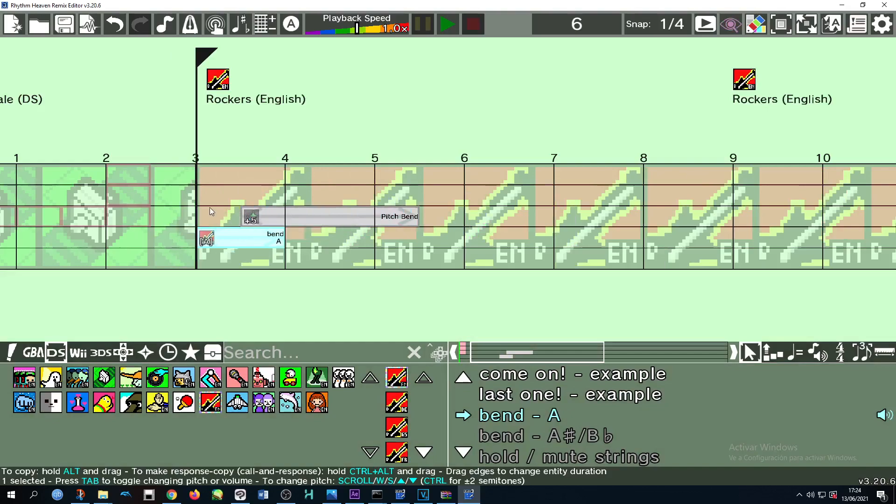
{"action": "left_click", "coordinate": [275, 218]}
{"action": "scroll", "coordinate": [276, 218], "scroll_direction": "down", "scroll_amount": 1}
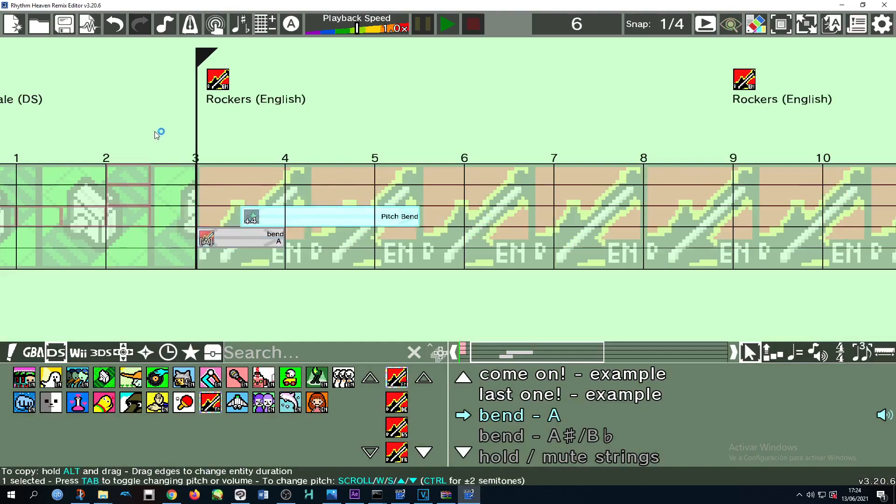
Set the playback start to beat 2.5 and play the pitch-bent Rockers cue
{"action": "left_click", "coordinate": [451, 28]}
{"action": "left_click", "coordinate": [471, 28]}
{"action": "left_click_drag", "start_coordinate": [251, 215], "coordinate": [215, 223]}
{"action": "left_click", "coordinate": [453, 30]}
{"action": "left_click", "coordinate": [471, 29]}
{"action": "left_click", "coordinate": [214, 235]}
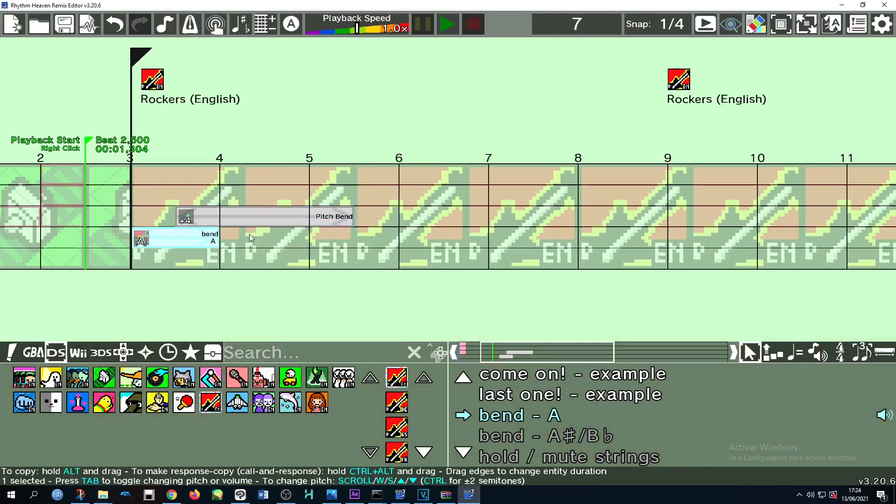
Shorten the Pitch Bend so it ends at beat 5 and play the section
{"action": "left_click", "coordinate": [191, 215], "text": "shift"}
{"action": "left_click", "coordinate": [380, 226]}
{"action": "left_click", "coordinate": [351, 221]}
{"action": "left_click_drag", "start_coordinate": [352, 220], "coordinate": [311, 218]}
{"action": "left_click", "coordinate": [447, 24]}
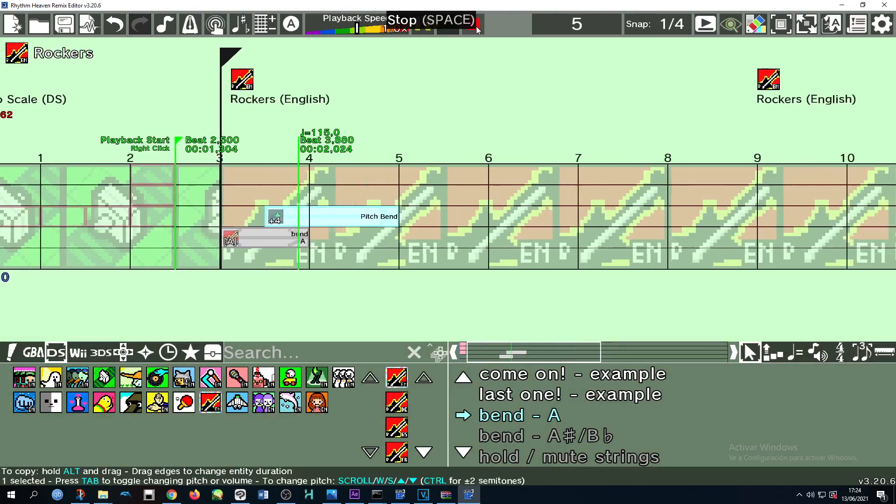
{"action": "left_click", "coordinate": [473, 24]}
Extend the Rockers bend A cue to beat 5.5 and play the section
{"action": "left_click_drag", "start_coordinate": [210, 238], "coordinate": [348, 238]}
{"action": "left_click", "coordinate": [449, 31]}
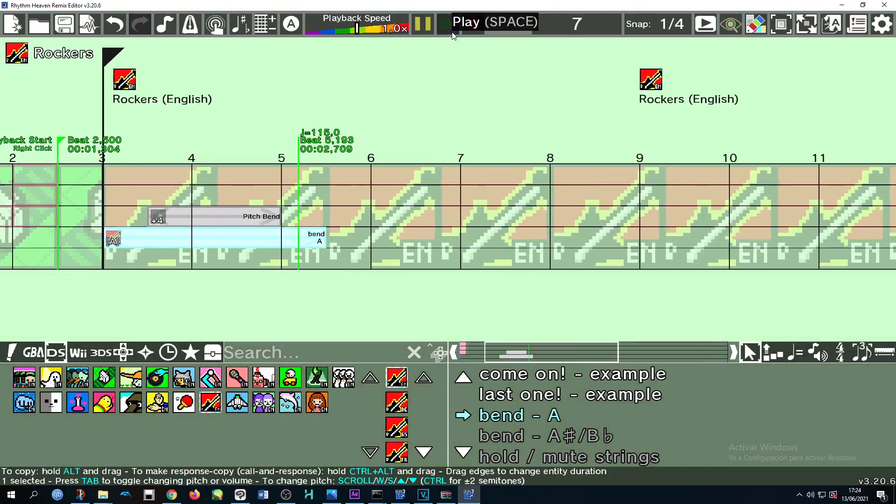
{"action": "left_click", "coordinate": [473, 29]}
Browse the Rockers cue list, examining the chord, remix and count cues it offers
{"action": "scroll", "coordinate": [549, 395], "scroll_direction": "down", "scroll_amount": 7}
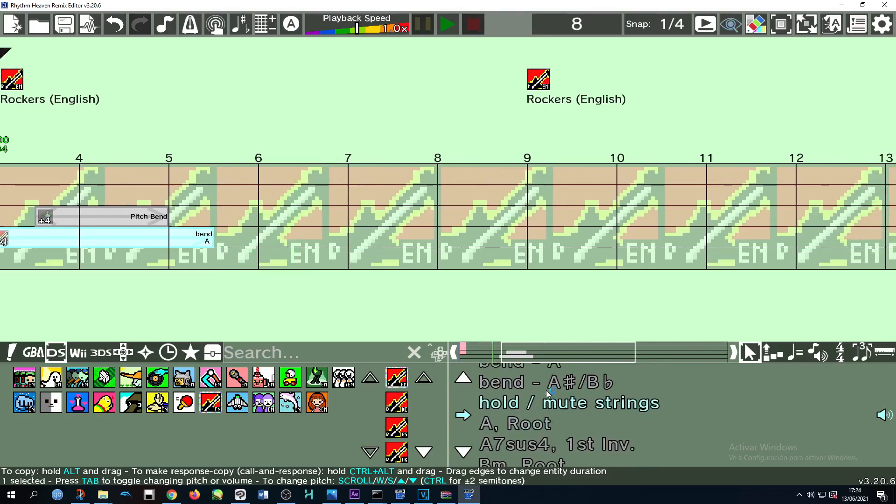
{"action": "scroll", "coordinate": [539, 399], "scroll_direction": "down", "scroll_amount": 6}
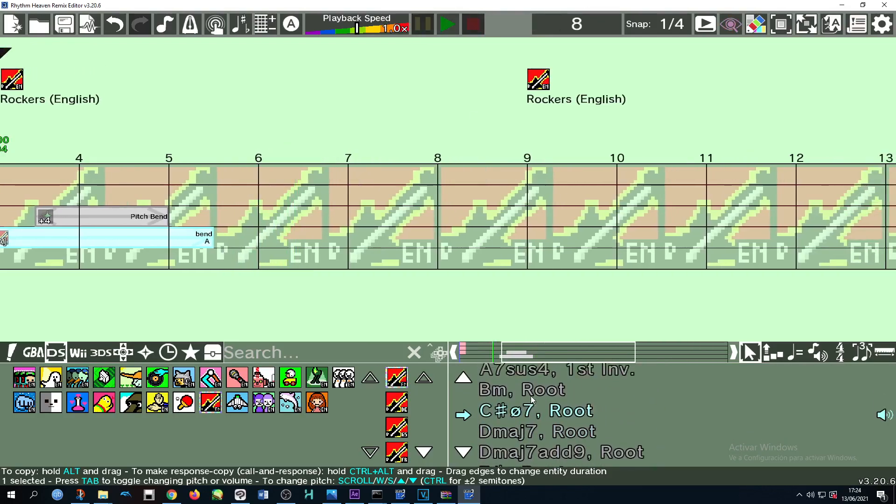
{"action": "scroll", "coordinate": [529, 403], "scroll_direction": "down", "scroll_amount": 3}
{"action": "scroll", "coordinate": [531, 401], "scroll_direction": "up", "scroll_amount": 14}
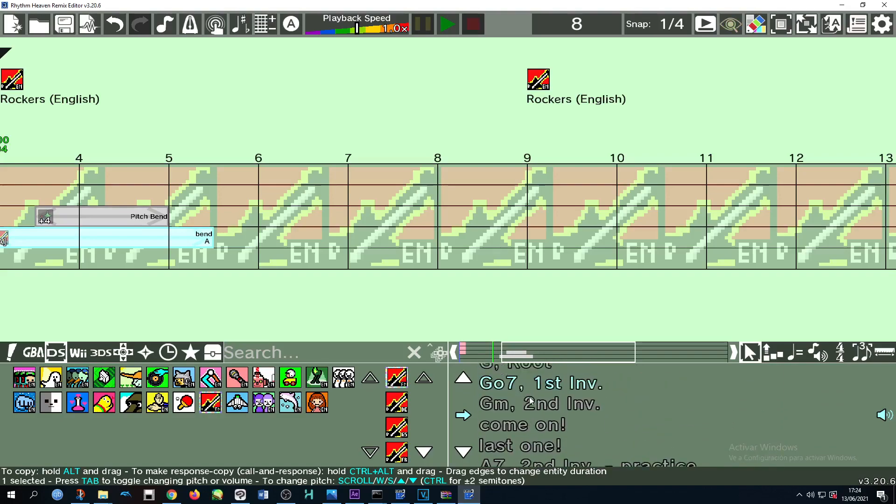
{"action": "scroll", "coordinate": [541, 406], "scroll_direction": "down", "scroll_amount": 13}
{"action": "scroll", "coordinate": [551, 401], "scroll_direction": "down", "scroll_amount": 3}
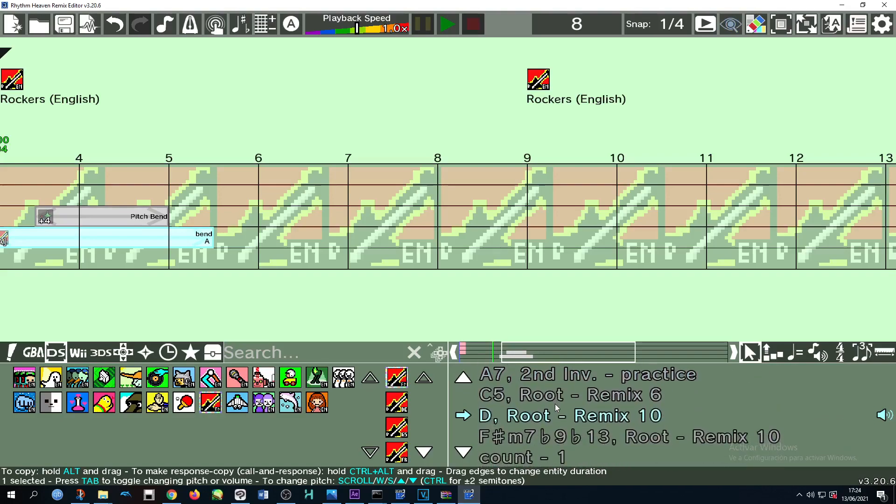
{"action": "scroll", "coordinate": [591, 418], "scroll_direction": "up", "scroll_amount": 1}
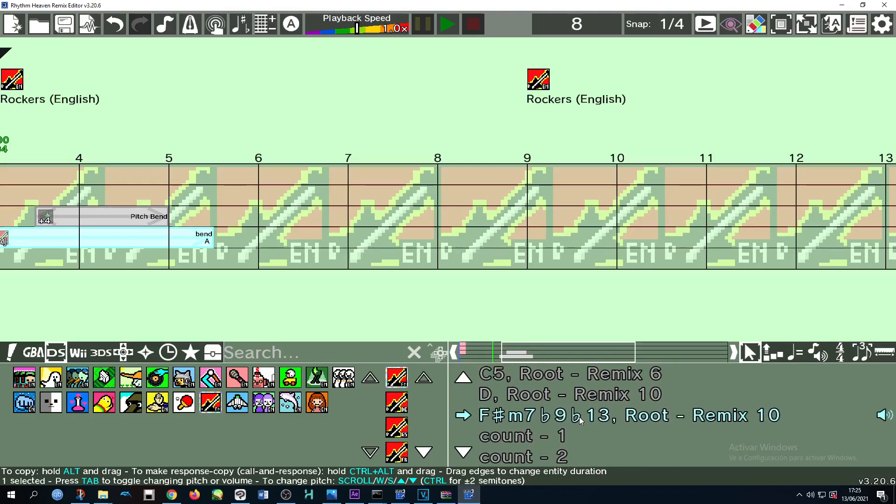
{"action": "scroll", "coordinate": [573, 420], "scroll_direction": "up", "scroll_amount": 1}
{"action": "scroll", "coordinate": [573, 420], "scroll_direction": "down", "scroll_amount": 5}
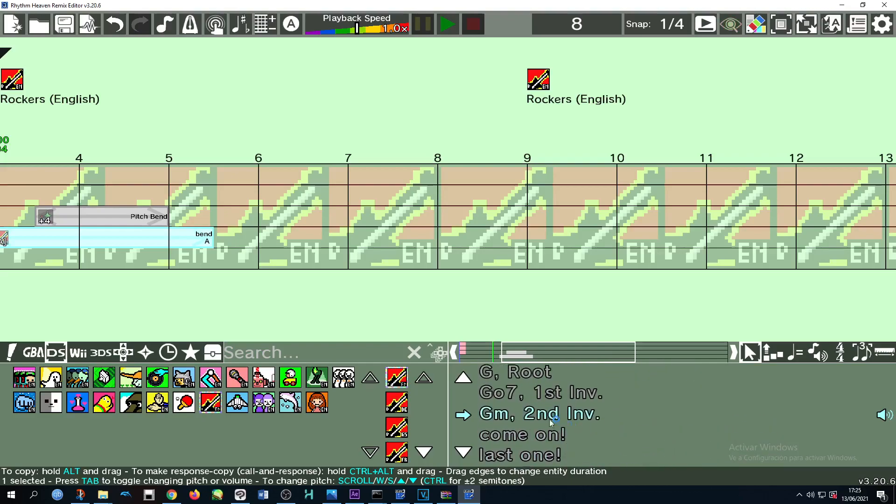
Select the Pitch Bend and bend A cues together and delete them from the timeline
{"action": "left_click", "coordinate": [524, 356]}
{"action": "left_click_drag", "start_coordinate": [523, 356], "coordinate": [504, 352]}
{"action": "left_click_drag", "start_coordinate": [507, 268], "coordinate": [547, 198]}
{"action": "left_click_drag", "start_coordinate": [549, 229], "coordinate": [550, 288]}
Place a Playalong "Press B" input at beat 2 below the widget pattern and set the playback start to beat 0
{"action": "left_click", "coordinate": [11, 353]}
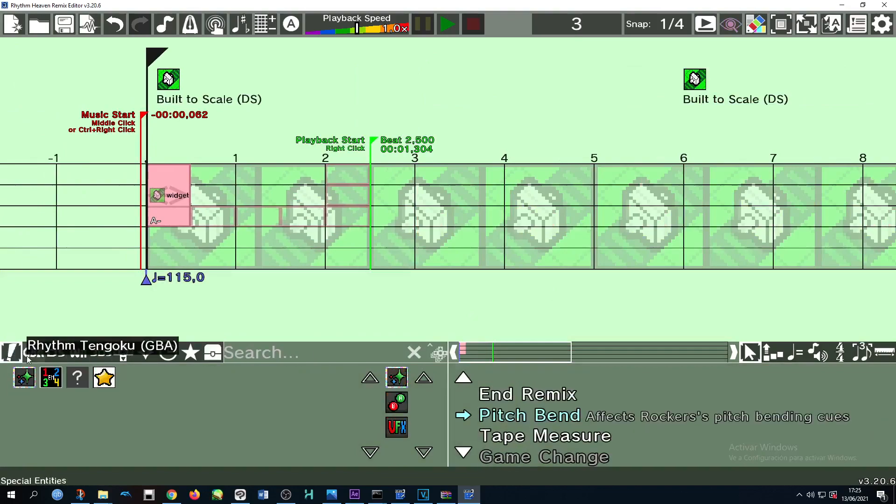
{"action": "left_click", "coordinate": [397, 403]}
{"action": "scroll", "coordinate": [572, 432], "scroll_direction": "down", "scroll_amount": 1}
{"action": "scroll", "coordinate": [572, 432], "scroll_direction": "up", "scroll_amount": 1}
{"action": "left_click_drag", "start_coordinate": [572, 432], "coordinate": [438, 236]}
{"action": "left_click_drag", "start_coordinate": [415, 198], "coordinate": [350, 239]}
{"action": "scroll", "coordinate": [563, 389], "scroll_direction": "down", "scroll_amount": 1}
{"action": "right_click", "coordinate": [143, 142]}
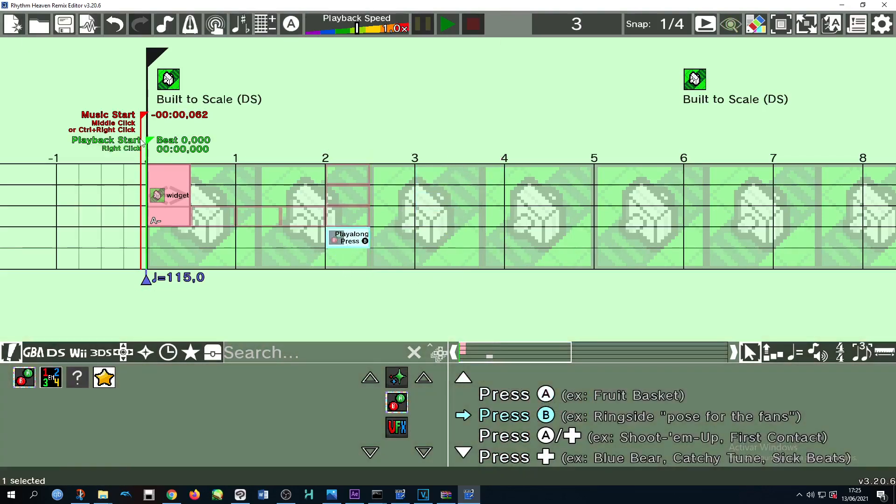
Enable playalong mode, play the remix with its Press B input, and stop it
{"action": "left_click", "coordinate": [292, 24]}
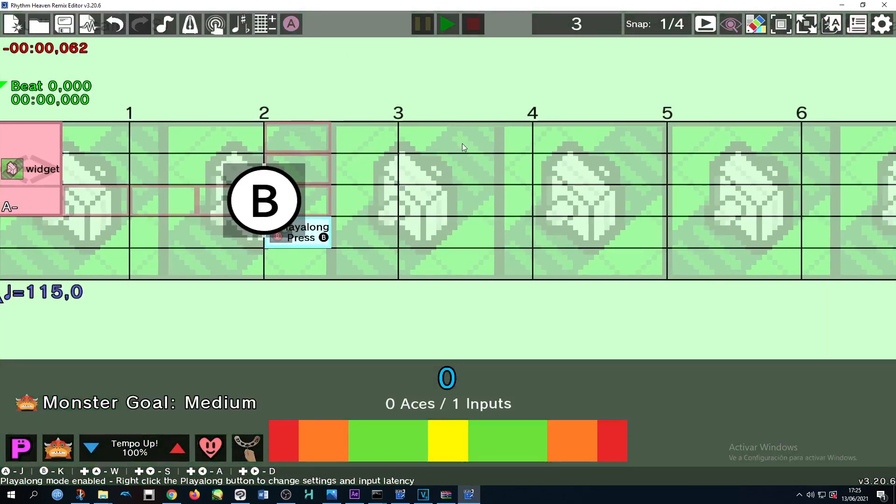
{"action": "left_click", "coordinate": [449, 25]}
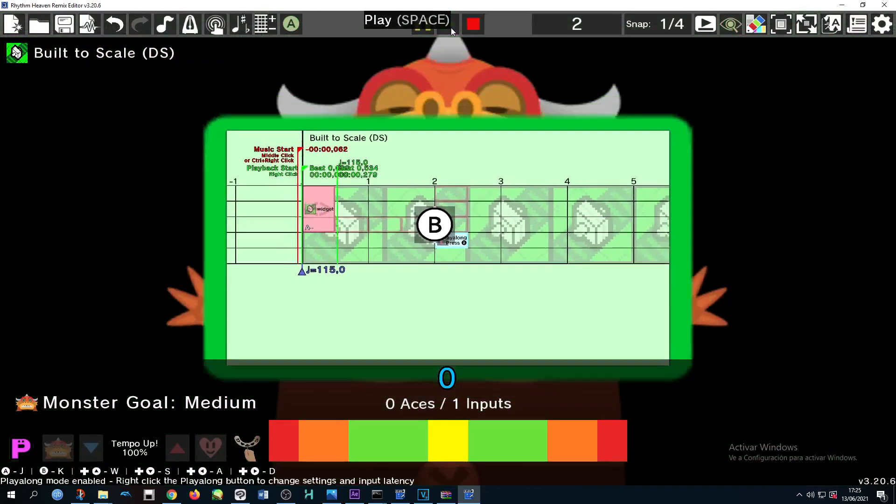
{"action": "left_click", "coordinate": [470, 27]}
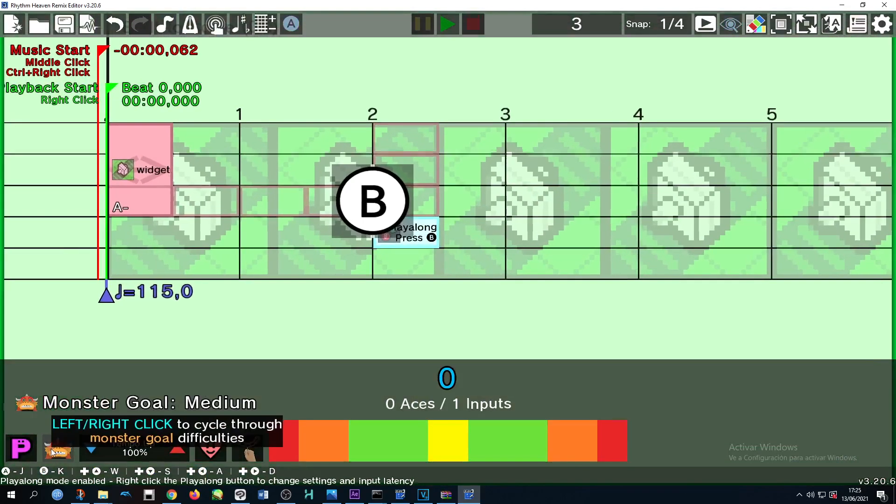
Cycle the playalong monster goal difficulty from Medium until the goal is turned off
{"action": "left_click", "coordinate": [53, 451]}
{"action": "left_click", "coordinate": [59, 449]}
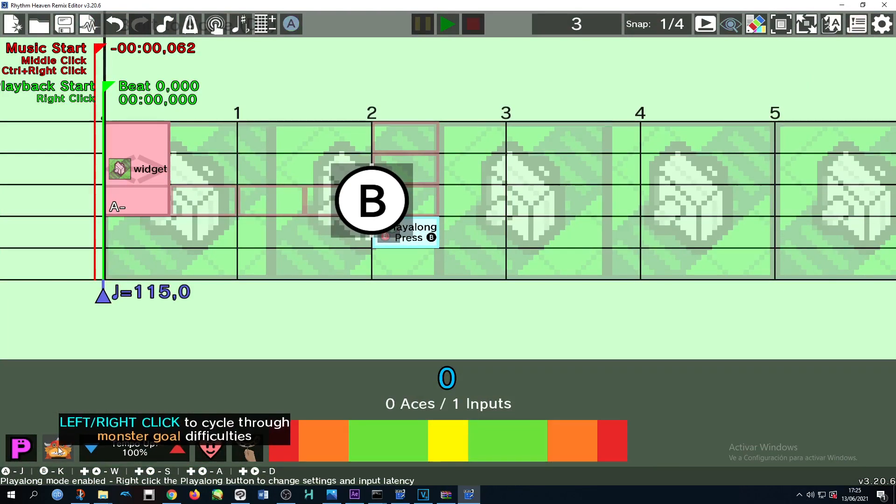
Play the remix twice in playalong mode, giving its Press B input each time, and stop it
{"action": "left_click", "coordinate": [453, 28]}
{"action": "key", "text": "k"}
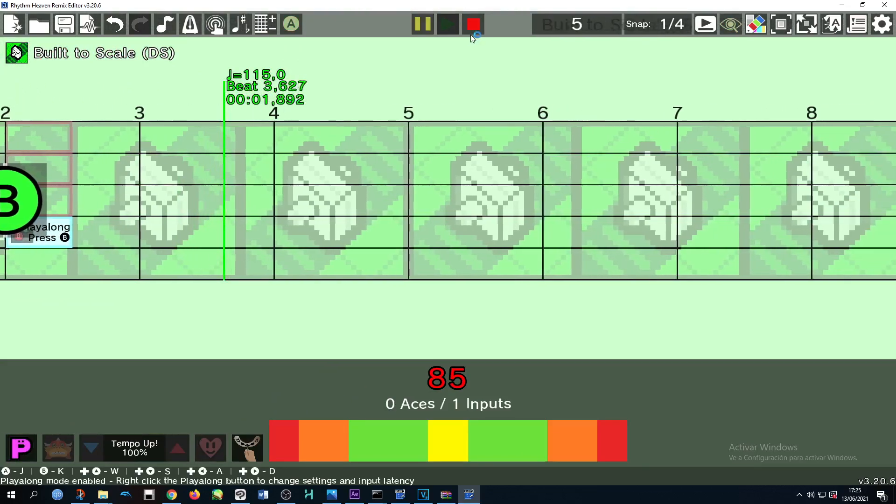
{"action": "left_click", "coordinate": [474, 30]}
{"action": "left_click", "coordinate": [454, 29]}
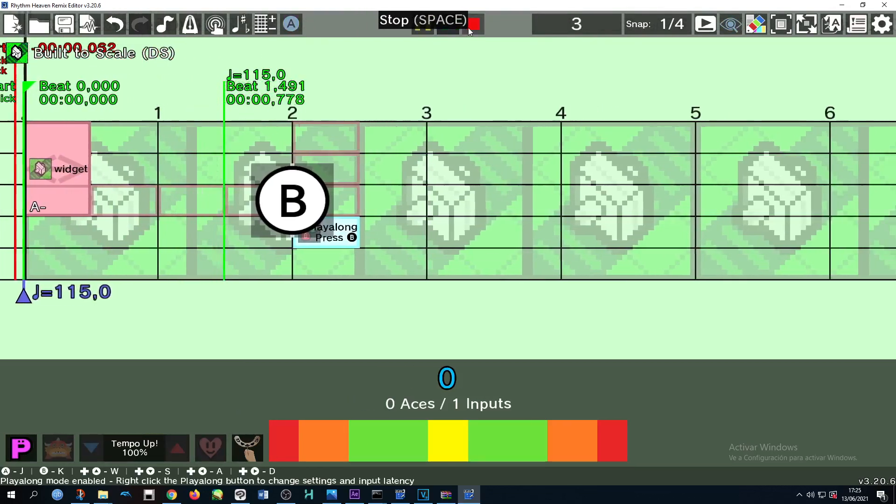
{"action": "key", "text": "k"}
{"action": "left_click", "coordinate": [481, 27]}
Exit playalong mode and look through the available Playalong input types
{"action": "left_click", "coordinate": [291, 23]}
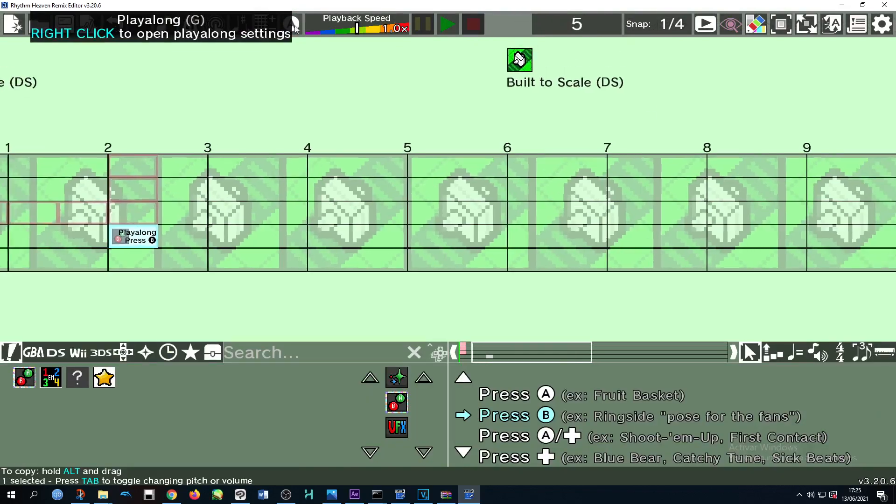
{"action": "scroll", "coordinate": [588, 397], "scroll_direction": "down", "scroll_amount": 3}
{"action": "scroll", "coordinate": [588, 397], "scroll_direction": "down", "scroll_amount": 15}
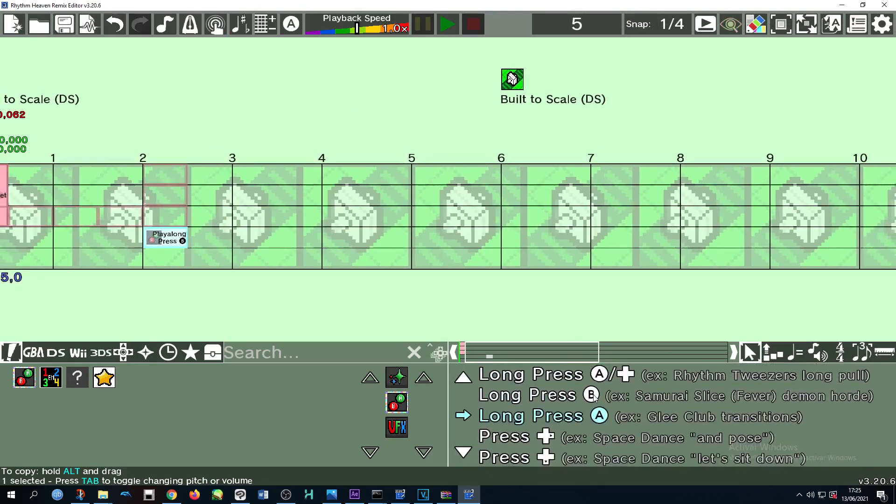
{"action": "scroll", "coordinate": [590, 401], "scroll_direction": "up", "scroll_amount": 8}
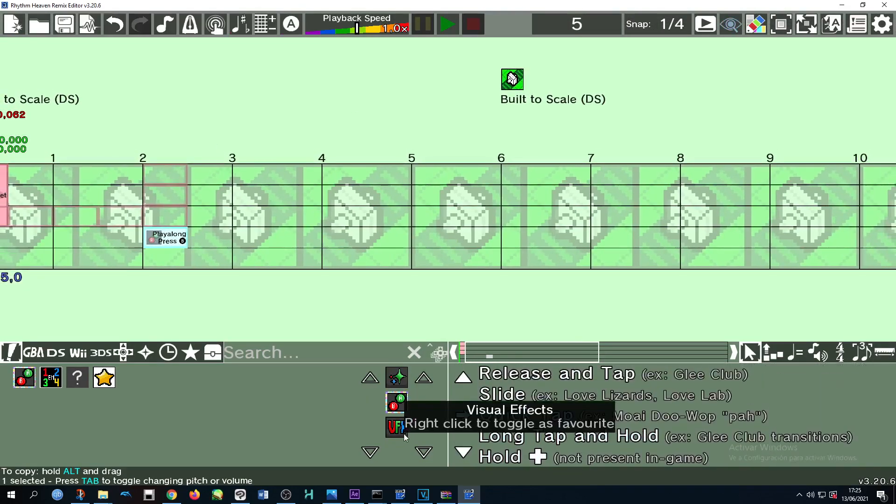
{"action": "scroll", "coordinate": [593, 406], "scroll_direction": "up", "scroll_amount": 1}
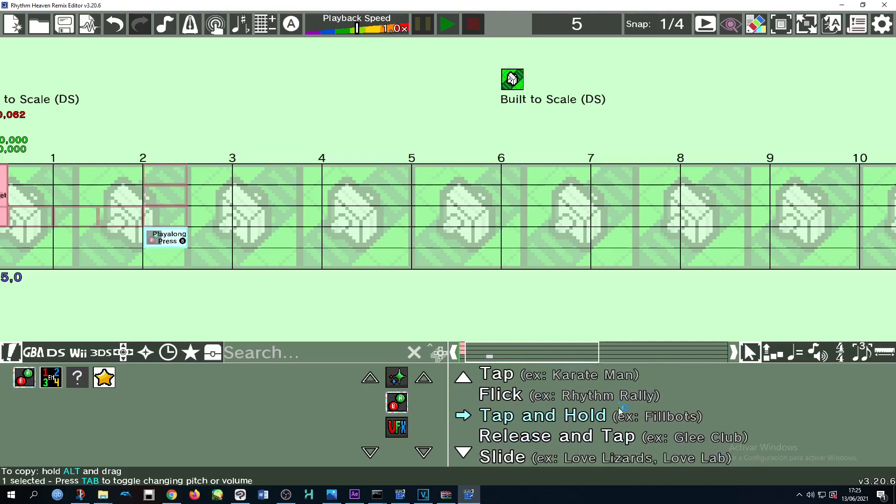
Place a Subtitle visual effect at beat 3 and a Song Title effect reading "DFSAFD" at beat 4
{"action": "left_click", "coordinate": [397, 426]}
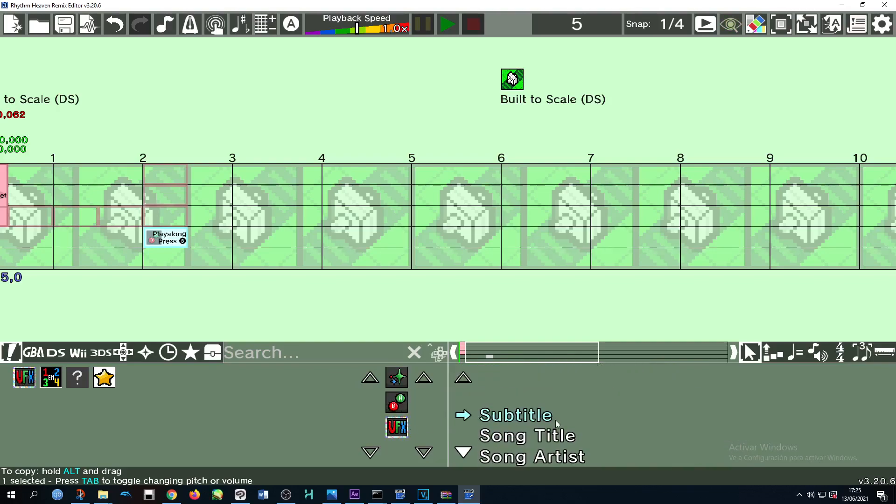
{"action": "left_click_drag", "start_coordinate": [537, 415], "coordinate": [260, 240]}
{"action": "left_click_drag", "start_coordinate": [238, 269], "coordinate": [238, 269]}
{"action": "scroll", "coordinate": [563, 421], "scroll_direction": "down", "scroll_amount": 1}
{"action": "left_click_drag", "start_coordinate": [562, 417], "coordinate": [323, 251]}
{"action": "right_click", "coordinate": [382, 244]}
{"action": "type", "text": "DFSAFD"}
{"action": "key", "text": "Return"}
Place another Song Title effect reading "ASDFASDF" at beat 6 and set the Subtitle's text to "ASDFASDFASDF"
{"action": "left_click_drag", "start_coordinate": [551, 439], "coordinate": [551, 242]}
{"action": "type", "text": "ASDFASDF"}
{"action": "left_click", "coordinate": [289, 264]}
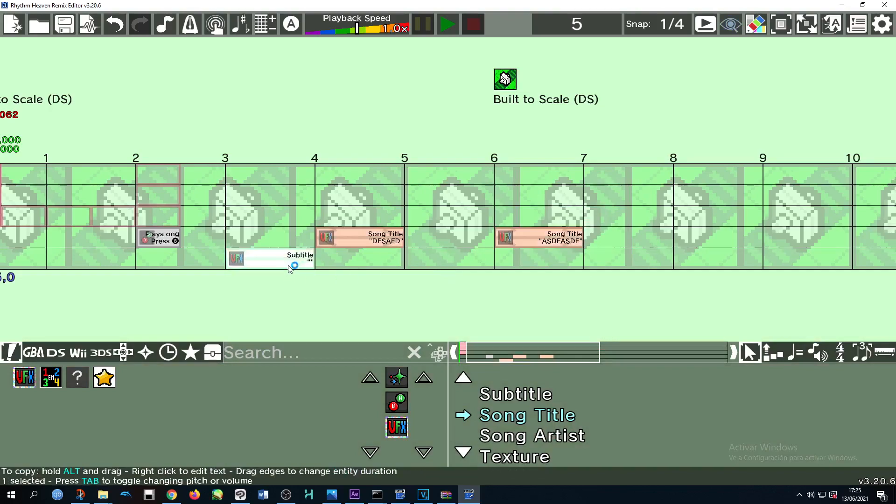
{"action": "left_click", "coordinate": [466, 232]}
Try placing a Texture effect near beat 8 and open its image file selection, then cancel
{"action": "scroll", "coordinate": [537, 441], "scroll_direction": "down", "scroll_amount": 2}
{"action": "left_click_drag", "start_coordinate": [540, 416], "coordinate": [678, 245]}
{"action": "left_click", "coordinate": [682, 239]}
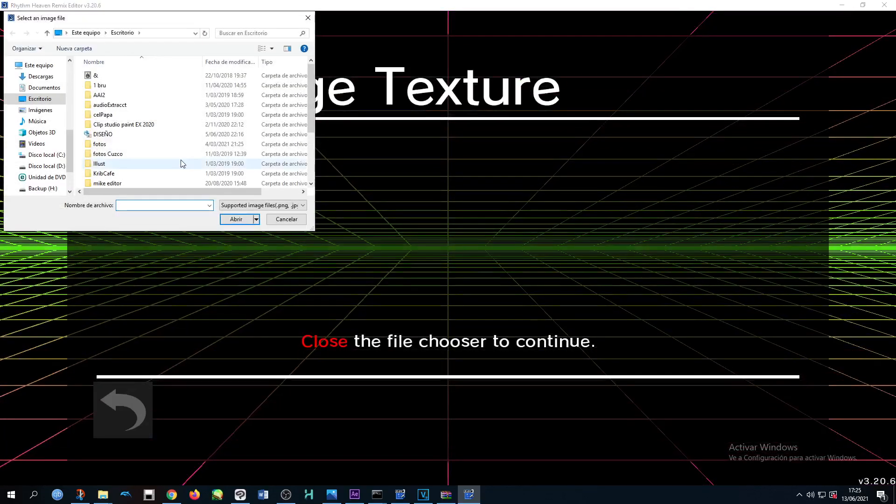
{"action": "key", "text": "Escape"}
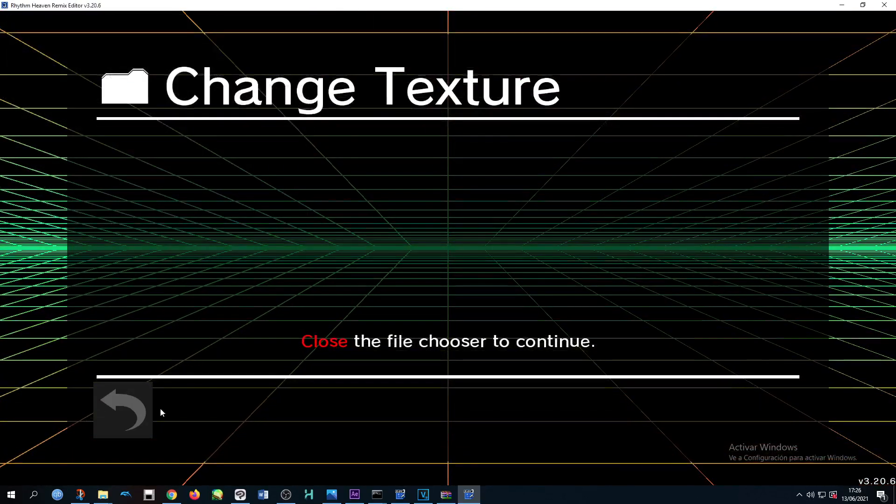
Place a Shake Screen effect at beat 8 on the lowest track and play the remix with its visual effects
{"action": "scroll", "coordinate": [521, 414], "scroll_direction": "down", "scroll_amount": 1}
{"action": "left_click_drag", "start_coordinate": [570, 425], "coordinate": [717, 303]}
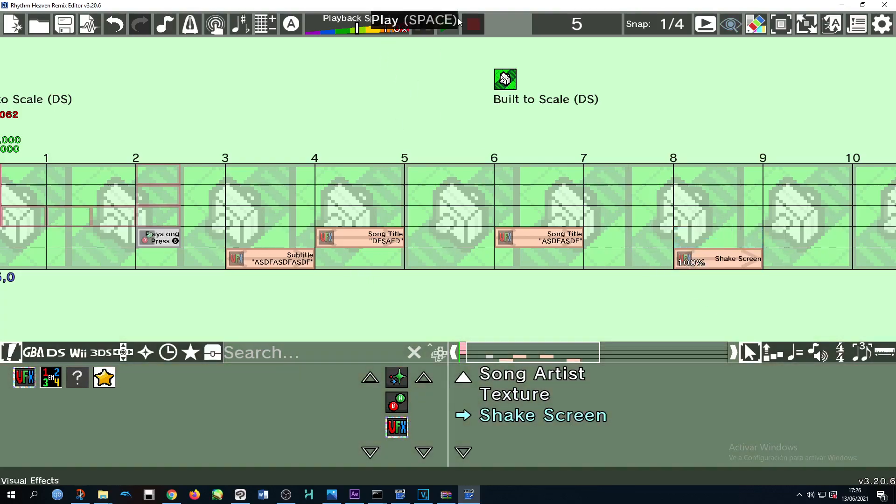
{"action": "left_click", "coordinate": [449, 27]}
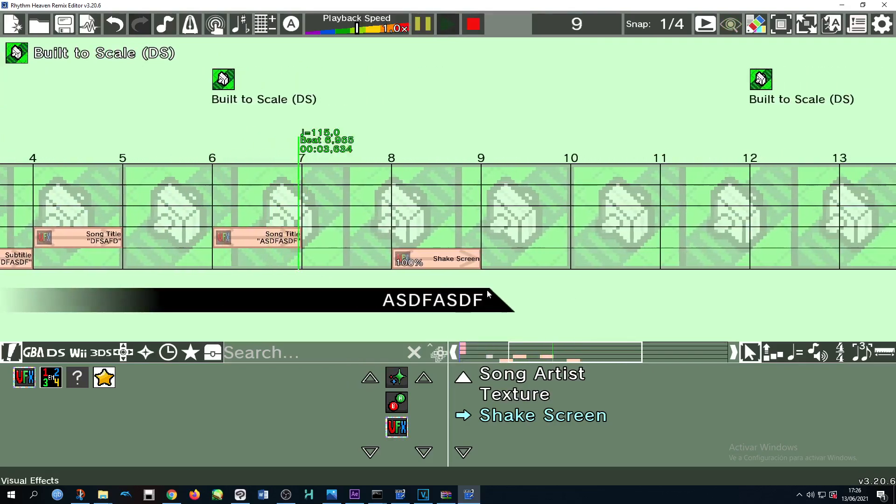
{"action": "left_click", "coordinate": [449, 26]}
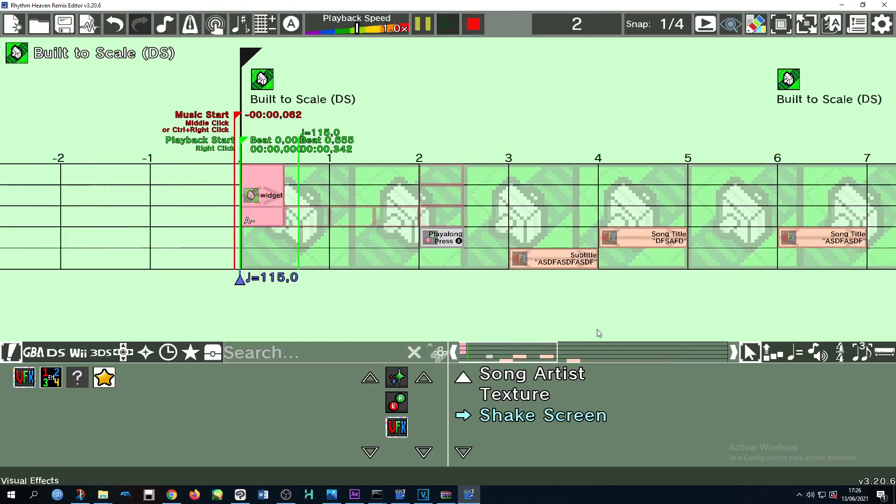
{"action": "left_click", "coordinate": [474, 25]}
Replace the Song Title at beat 6 with a Song Artist effect reading "SDAFASDFASDF" at beat 5 and play the remix
{"action": "left_click_drag", "start_coordinate": [669, 240], "coordinate": [555, 360]}
{"action": "scroll", "coordinate": [551, 401], "scroll_direction": "up", "scroll_amount": 2}
{"action": "left_click_drag", "start_coordinate": [551, 401], "coordinate": [596, 267]}
{"action": "type", "text": "SDAFASDFASDF"}
{"action": "left_click", "coordinate": [609, 211]}
{"action": "left_click", "coordinate": [628, 255]}
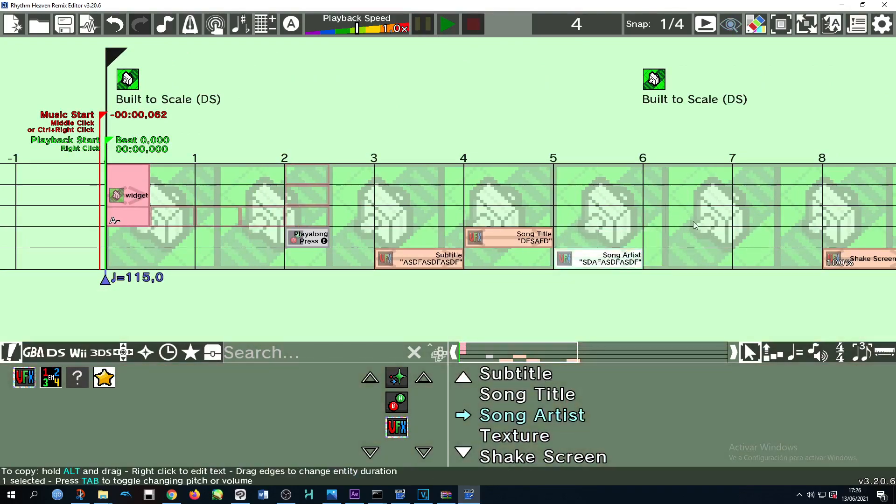
{"action": "left_click", "coordinate": [447, 25]}
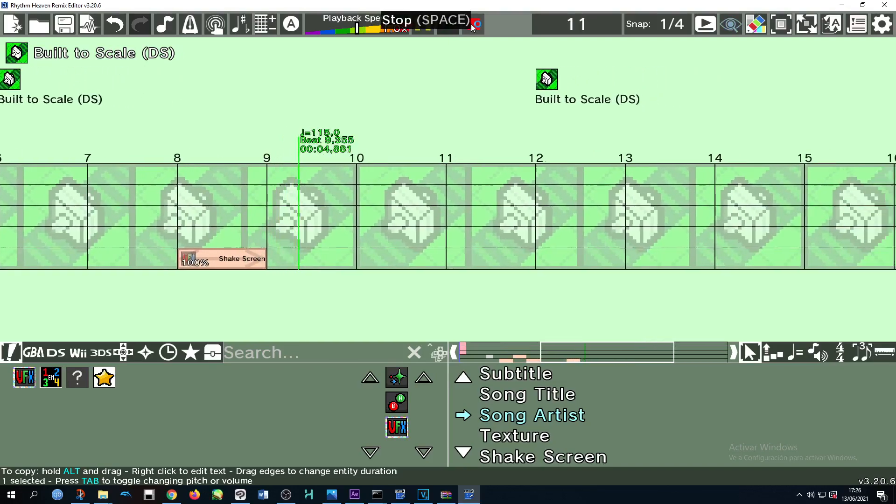
{"action": "left_click", "coordinate": [473, 23]}
Set the Shake Screen effect to 47% and play the remix from a playback start at beat 7
{"action": "scroll", "coordinate": [551, 430], "scroll_direction": "down", "scroll_amount": 2}
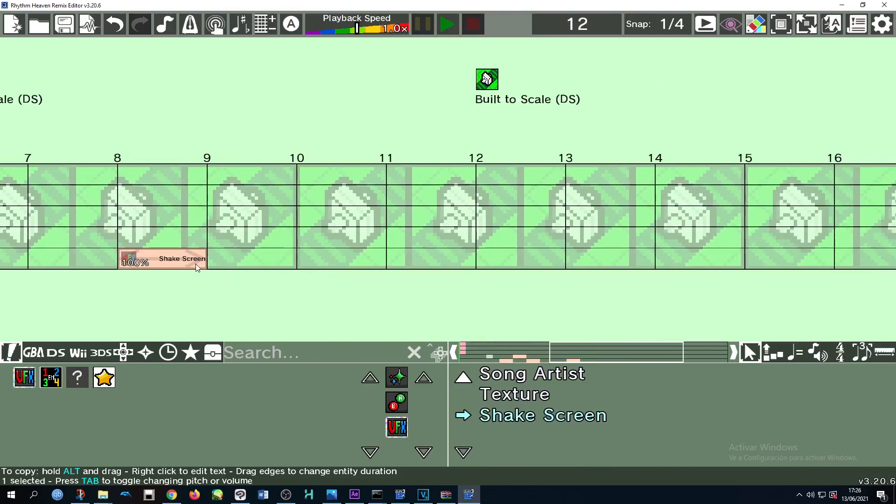
{"action": "scroll", "coordinate": [197, 267], "scroll_direction": "up", "scroll_amount": 20}
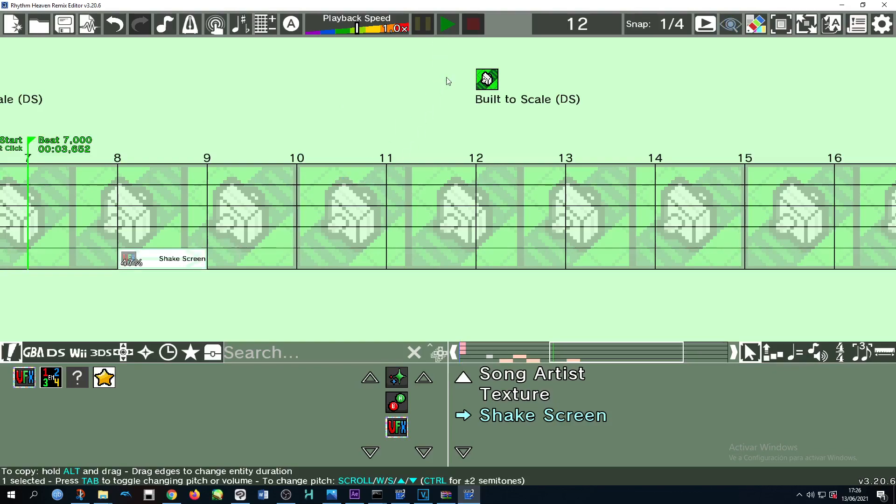
{"action": "left_click", "coordinate": [458, 31]}
{"action": "left_click", "coordinate": [470, 27]}
Select all the visual effects together and delete them from the timeline
{"action": "left_click", "coordinate": [574, 349]}
{"action": "left_click_drag", "start_coordinate": [574, 349], "coordinate": [525, 351]}
{"action": "left_click_drag", "start_coordinate": [865, 189], "coordinate": [346, 264]}
{"action": "left_click_drag", "start_coordinate": [346, 263], "coordinate": [354, 308]}
{"action": "left_click", "coordinate": [517, 352]}
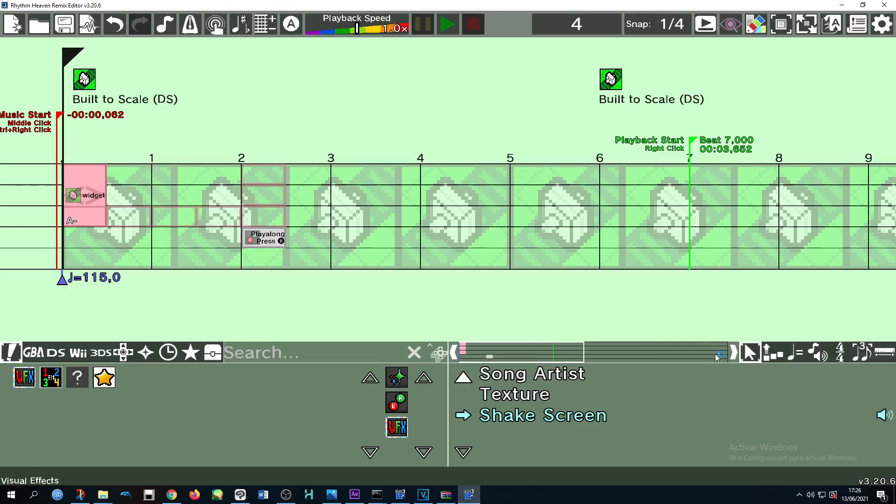
{"action": "left_click_drag", "start_coordinate": [562, 352], "coordinate": [469, 350]}
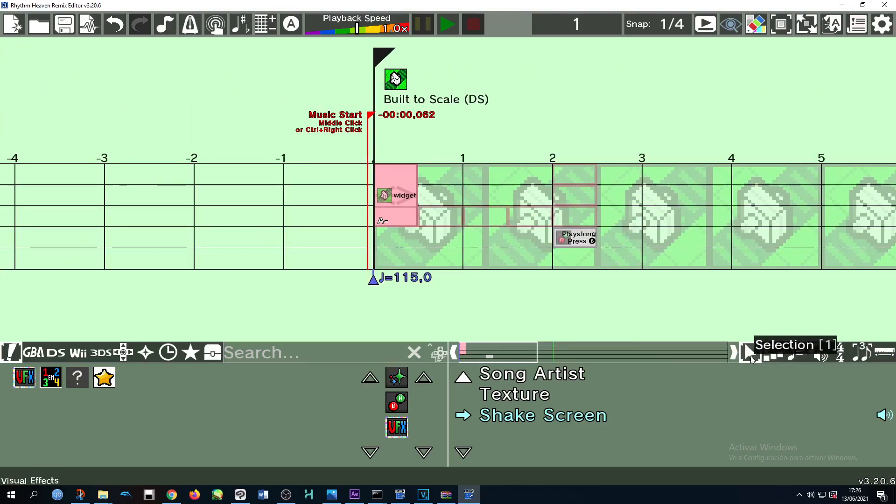
Place the "pot" cue from the GBA game Karate Man at beat 3 on the highest track
{"action": "left_click", "coordinate": [37, 355]}
{"action": "left_click", "coordinate": [38, 355]}
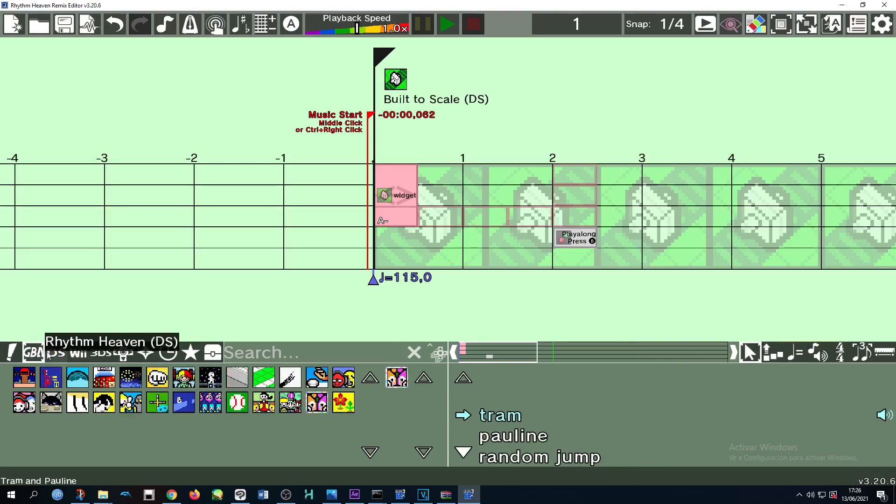
{"action": "left_click", "coordinate": [157, 377]}
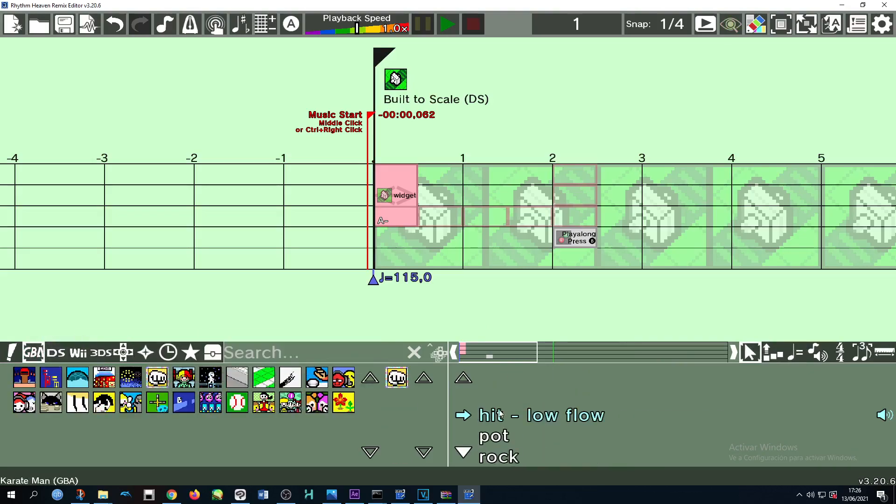
{"action": "left_click", "coordinate": [516, 357]}
{"action": "scroll", "coordinate": [531, 421], "scroll_direction": "down", "scroll_amount": 1}
{"action": "left_click_drag", "start_coordinate": [508, 420], "coordinate": [395, 246]}
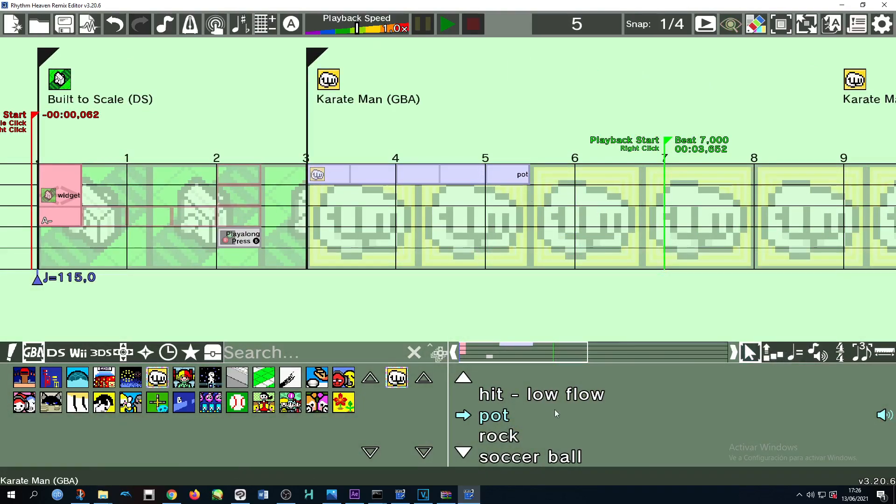
Activate the Multipart Splitter and the Ruler in turn, and return to the Selection tool
{"action": "left_click", "coordinate": [775, 353]}
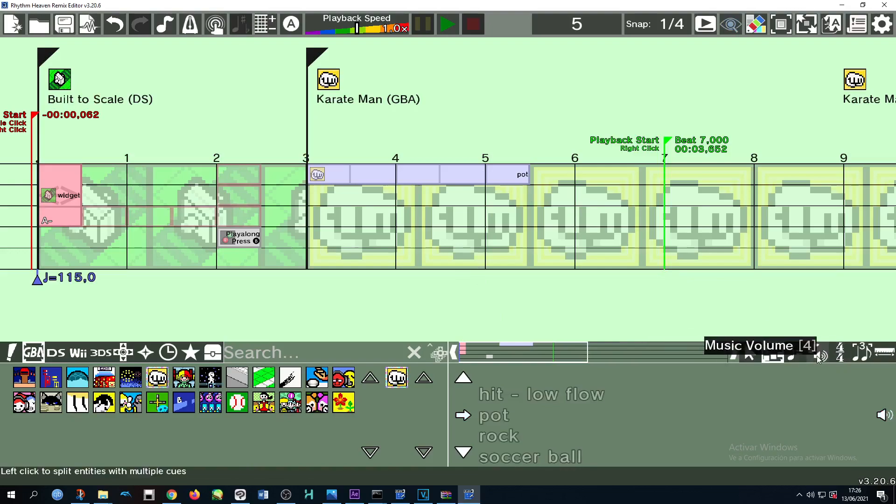
{"action": "left_click", "coordinate": [884, 354]}
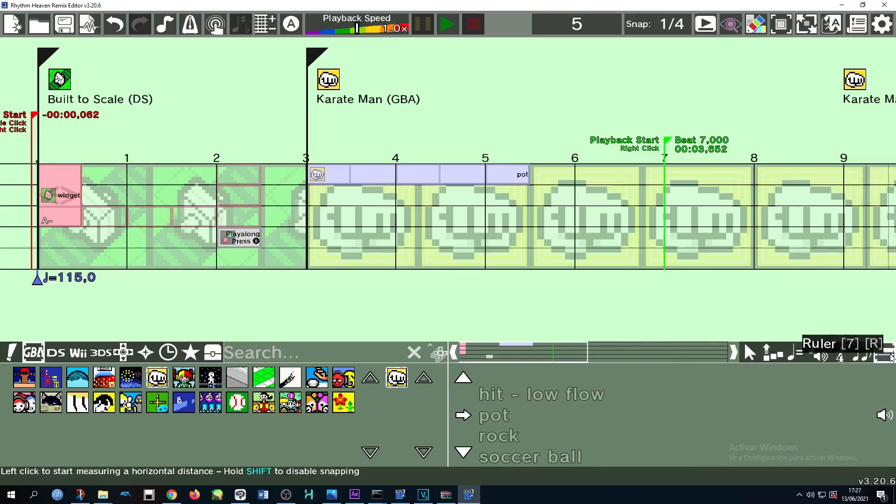
{"action": "left_click", "coordinate": [750, 356]}
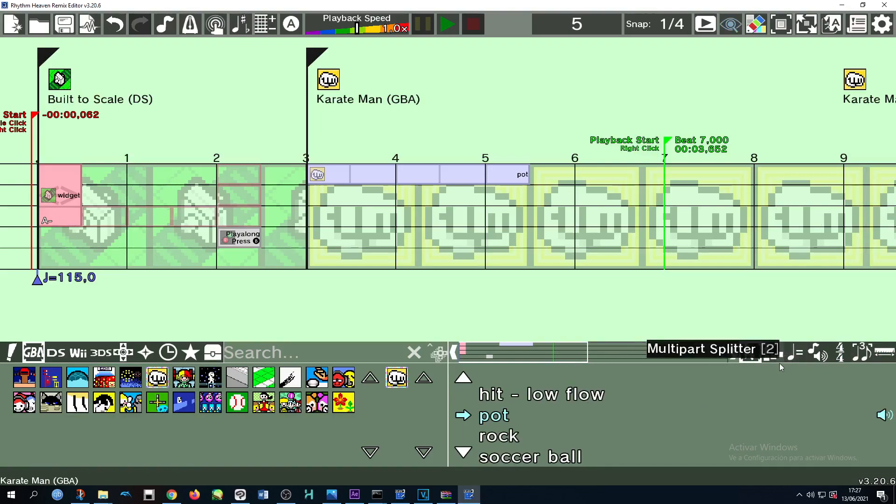
Cycle through timeline tools 3 to 7, ending on the Ruler, and return to the Selection tool
{"action": "key", "text": "3"}
{"action": "key", "text": "4"}
{"action": "key", "text": "5"}
{"action": "key", "text": "6"}
{"action": "key", "text": "7"}
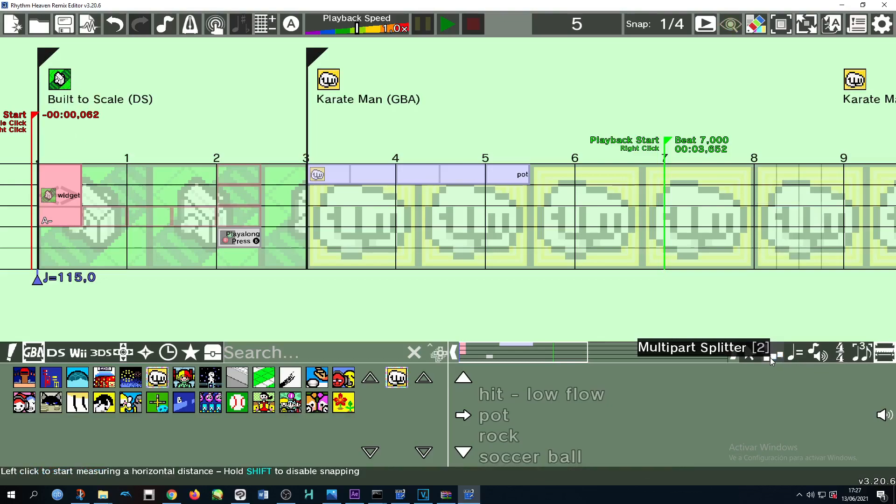
{"action": "key", "text": "1"}
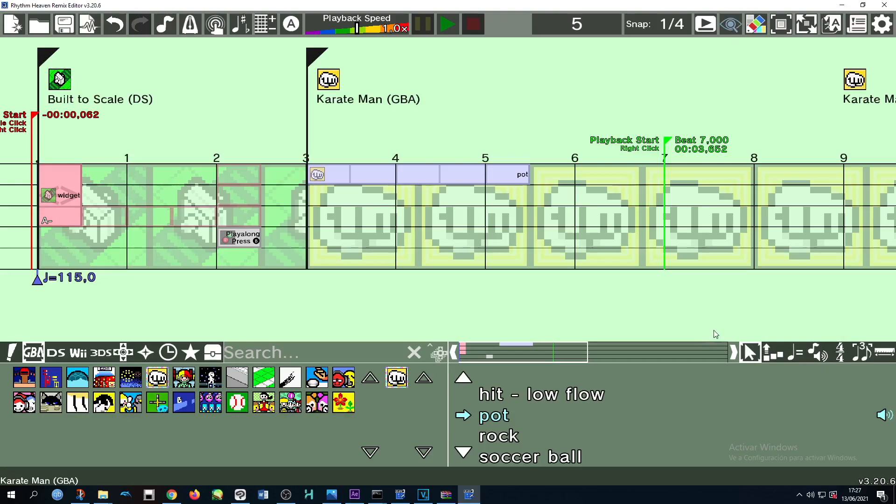
Switch to the Multipart Splitter and back to Selection, and delete the Karate Man "pot" cue
{"action": "left_click", "coordinate": [775, 357]}
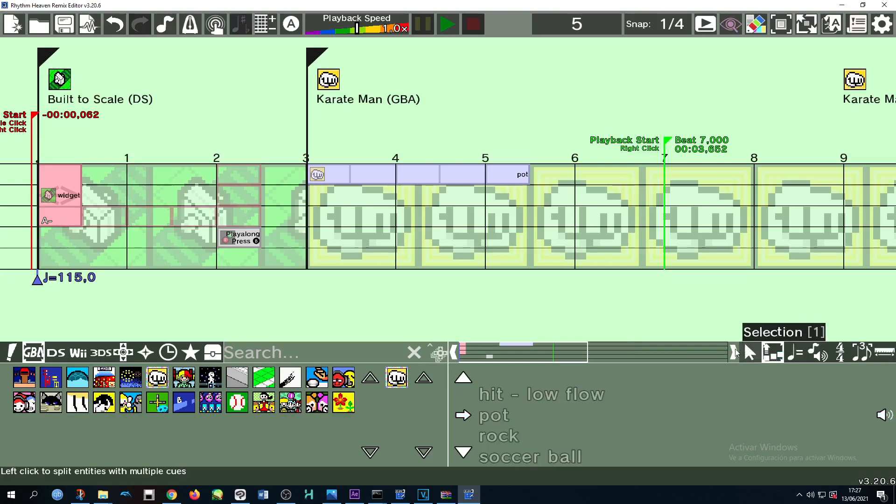
{"action": "left_click", "coordinate": [747, 353]}
{"action": "left_click_drag", "start_coordinate": [486, 167], "coordinate": [486, 304]}
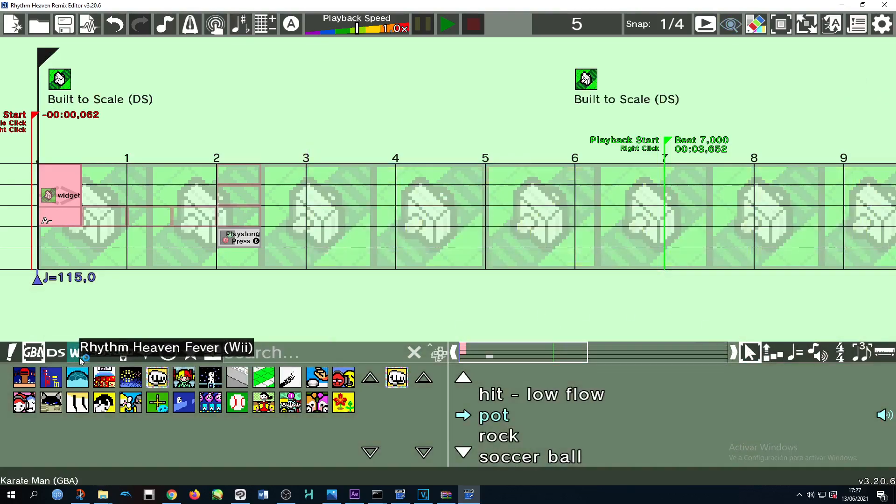
Open the 3DS game category and play the remix briefly
{"action": "scroll", "coordinate": [110, 362], "scroll_direction": "down", "scroll_amount": 2}
{"action": "left_click", "coordinate": [110, 362]}
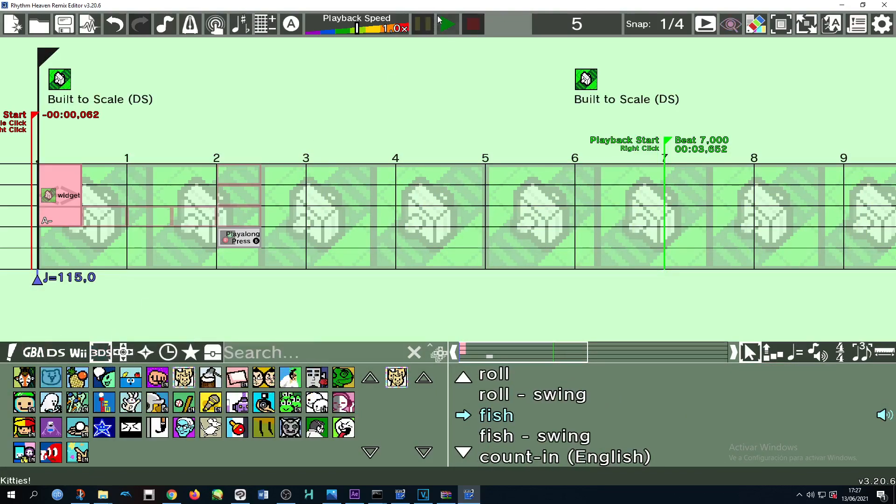
{"action": "left_click", "coordinate": [448, 23]}
{"action": "left_click", "coordinate": [473, 24]}
{"action": "left_click_drag", "start_coordinate": [542, 352], "coordinate": [492, 354]}
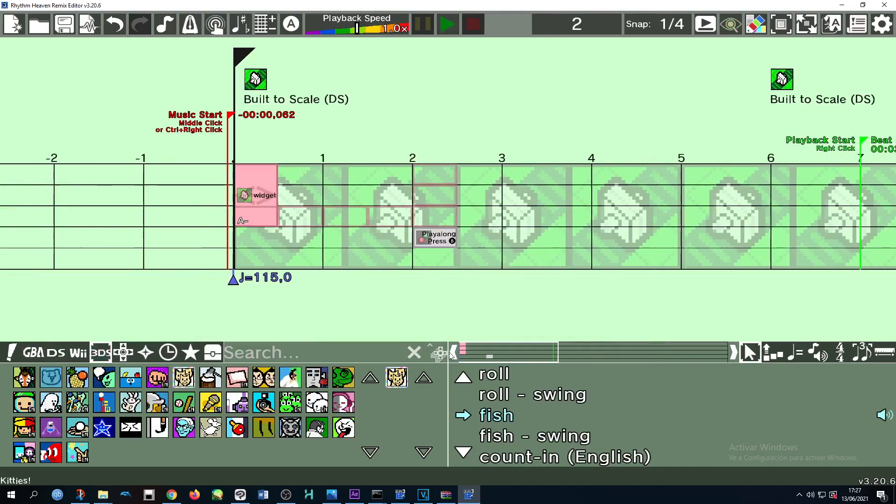
Place the Super Samurai Slice "three demons" cue at beat 3 on the fourth track and play the remix from its start
{"action": "left_click", "coordinate": [79, 355]}
{"action": "left_click", "coordinate": [105, 356]}
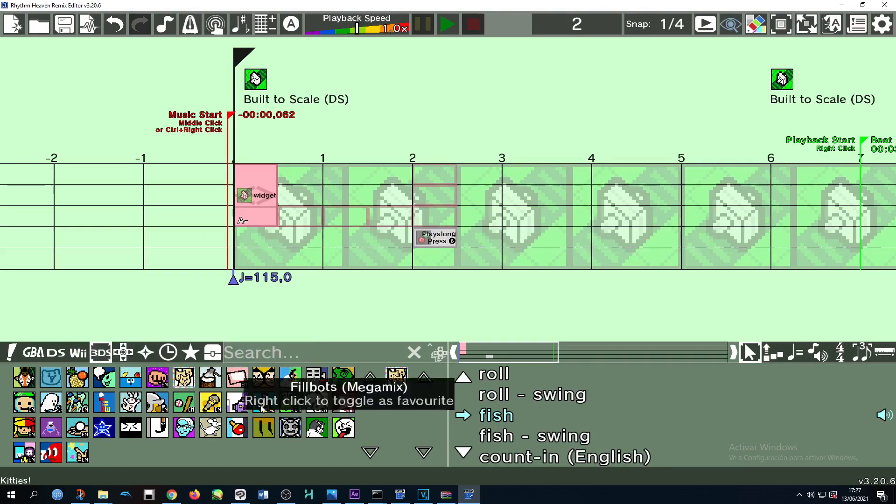
{"action": "left_click", "coordinate": [317, 428]}
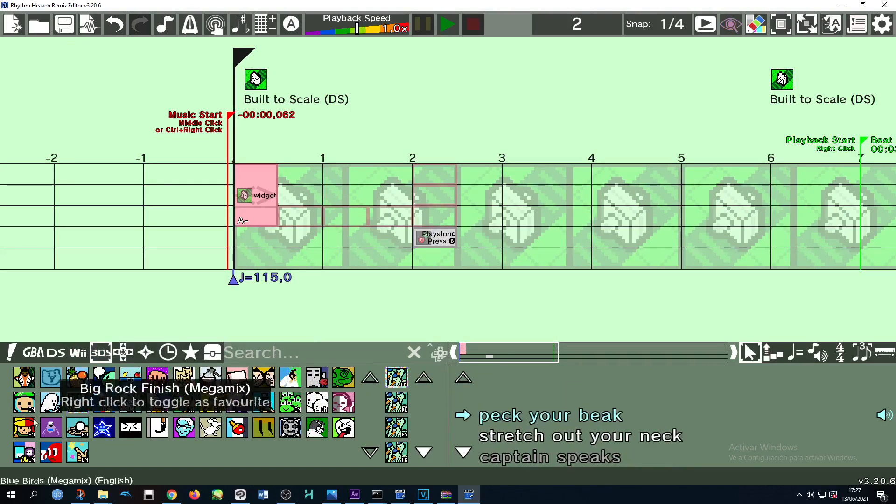
{"action": "left_click", "coordinate": [294, 388]}
{"action": "scroll", "coordinate": [542, 420], "scroll_direction": "down", "scroll_amount": 5}
{"action": "left_click_drag", "start_coordinate": [542, 415], "coordinate": [497, 234]}
{"action": "left_click", "coordinate": [530, 360]}
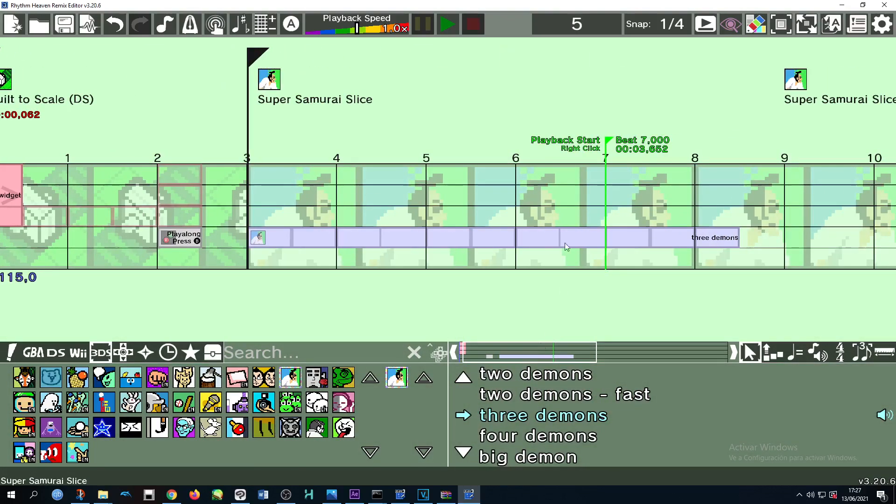
{"action": "right_click", "coordinate": [284, 101]}
{"action": "left_click", "coordinate": [447, 25]}
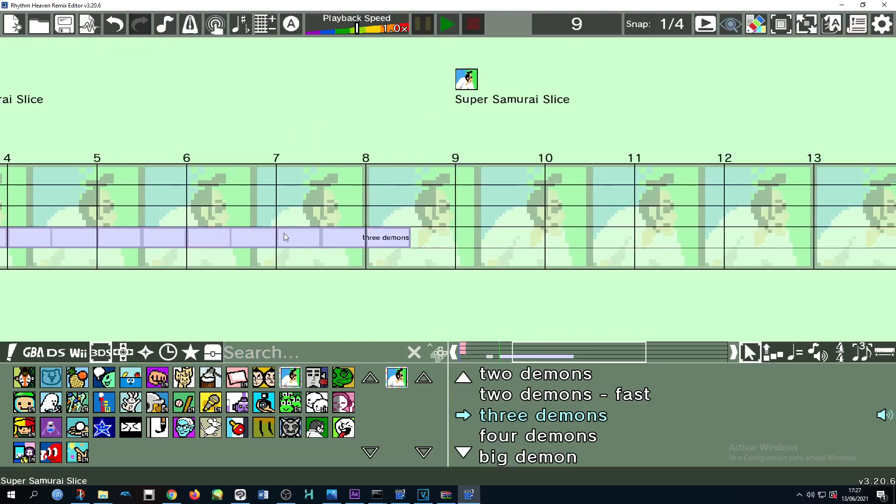
Place the Blue Birds "peck your beak" cue at beat 7 on the first track
{"action": "left_click", "coordinate": [77, 402]}
{"action": "left_click_drag", "start_coordinate": [551, 415], "coordinate": [469, 225]}
{"action": "left_click", "coordinate": [580, 260]}
{"action": "left_click", "coordinate": [557, 360]}
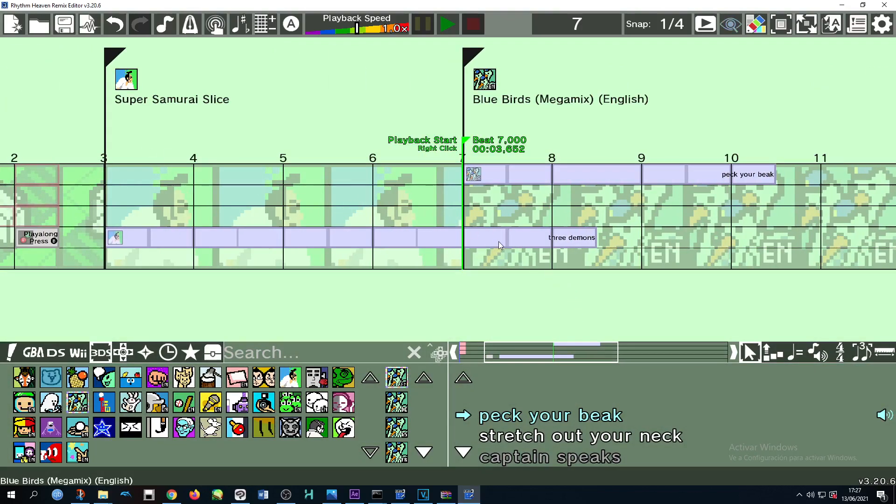
Set the playback start to beat 3 and play the overlapping Super Samurai Slice and Blue Birds cues
{"action": "right_click", "coordinate": [438, 192]}
{"action": "right_click", "coordinate": [416, 190]}
{"action": "right_click", "coordinate": [465, 210]}
{"action": "right_click", "coordinate": [575, 210]}
{"action": "right_click", "coordinate": [466, 211]}
{"action": "right_click", "coordinate": [395, 162]}
{"action": "right_click", "coordinate": [112, 150]}
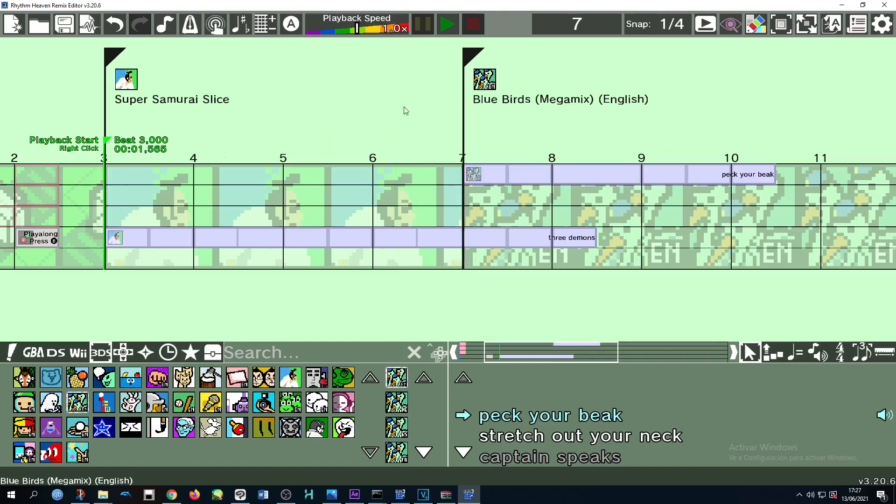
{"action": "left_click", "coordinate": [453, 26]}
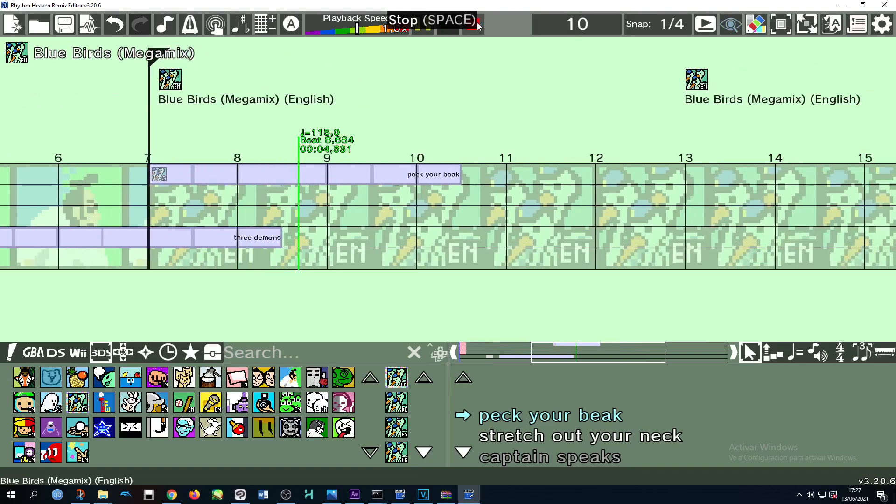
{"action": "left_click", "coordinate": [476, 25]}
Split the "three demons" cue into its parts, delete those from beat 7 onward, and play the result
{"action": "scroll", "coordinate": [598, 406], "scroll_direction": "down", "scroll_amount": 5}
{"action": "key", "text": "Left"}
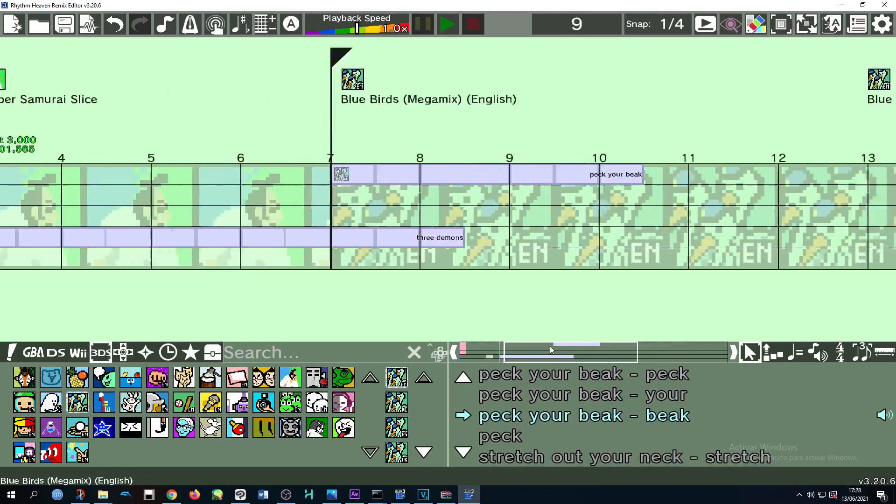
{"action": "scroll", "coordinate": [520, 429], "scroll_direction": "down", "scroll_amount": 3}
{"action": "left_click_drag", "start_coordinate": [520, 429], "coordinate": [572, 324]}
{"action": "left_click", "coordinate": [771, 355]}
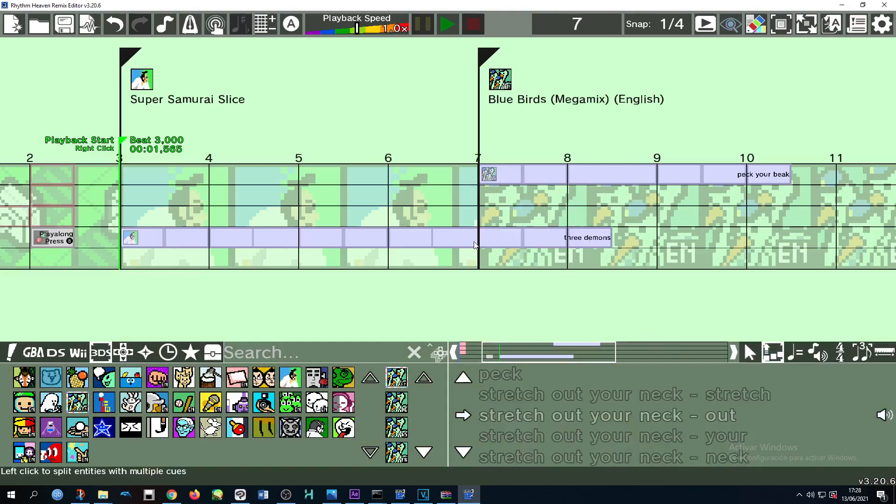
{"action": "left_click", "coordinate": [474, 245]}
{"action": "left_click", "coordinate": [751, 354]}
{"action": "left_click_drag", "start_coordinate": [481, 216], "coordinate": [659, 254]}
{"action": "left_click_drag", "start_coordinate": [515, 243], "coordinate": [505, 304]}
{"action": "left_click", "coordinate": [447, 24]}
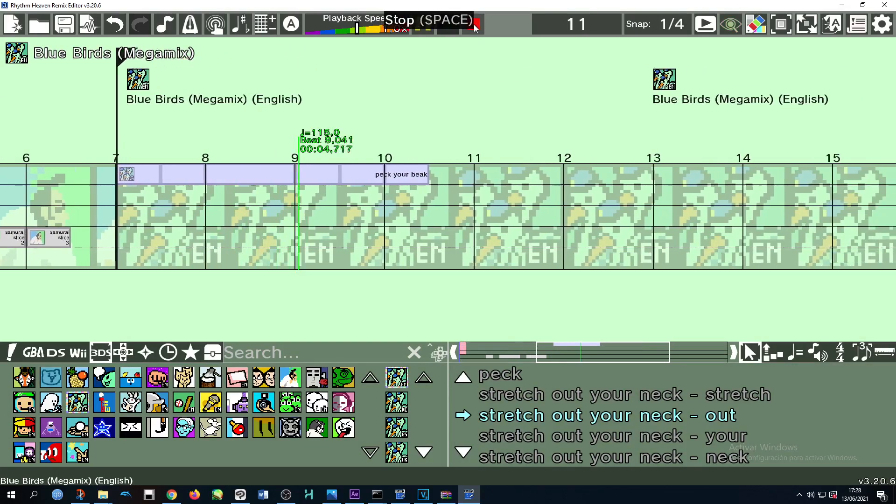
{"action": "left_click", "coordinate": [474, 28]}
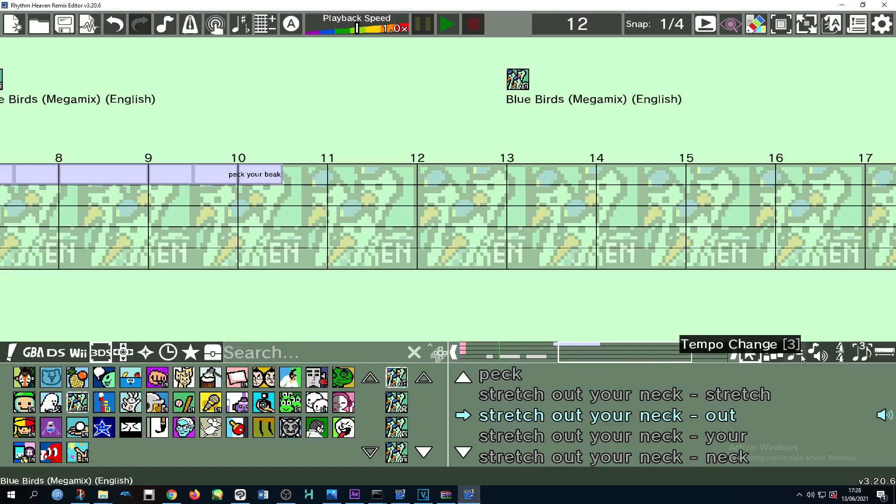
Delete the remaining Super Samurai Slice parts and the Blue Birds "peck your beak" cue
{"action": "left_click", "coordinate": [774, 353]}
{"action": "key", "text": "Left"}
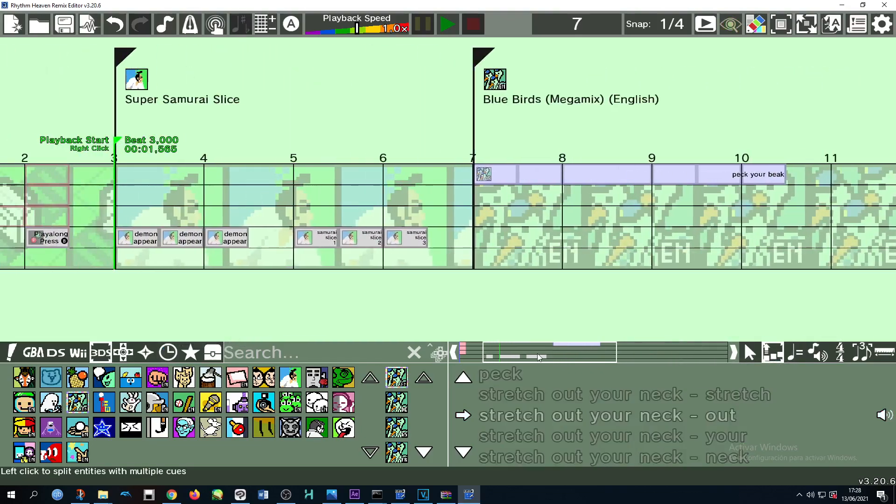
{"action": "left_click", "coordinate": [751, 352]}
{"action": "left_click_drag", "start_coordinate": [760, 122], "coordinate": [151, 255]}
{"action": "left_click_drag", "start_coordinate": [156, 240], "coordinate": [179, 322]}
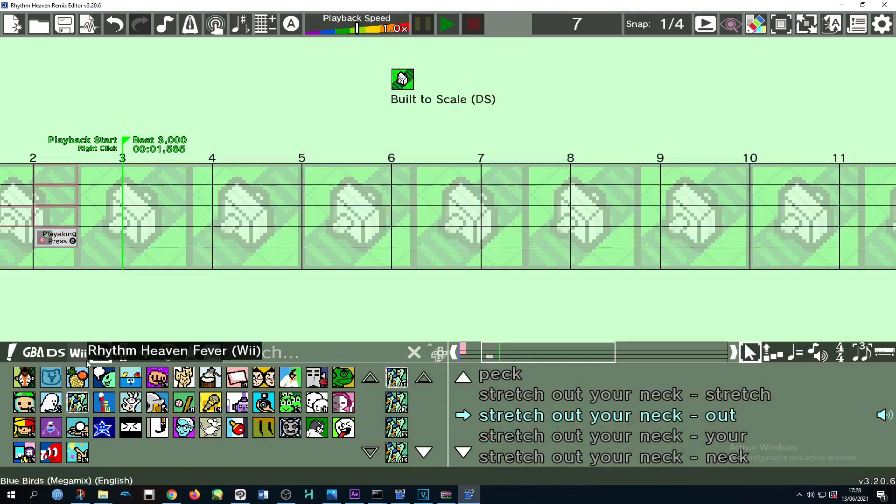
Place the Wii Screwbot Factory "black robot" cue at beat 4 and split it into its individual parts
{"action": "left_click", "coordinate": [71, 356]}
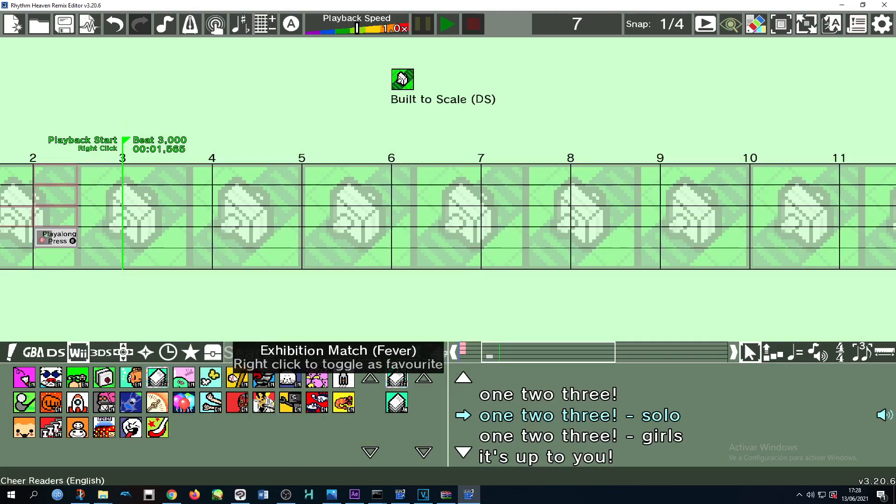
{"action": "left_click", "coordinate": [290, 402]}
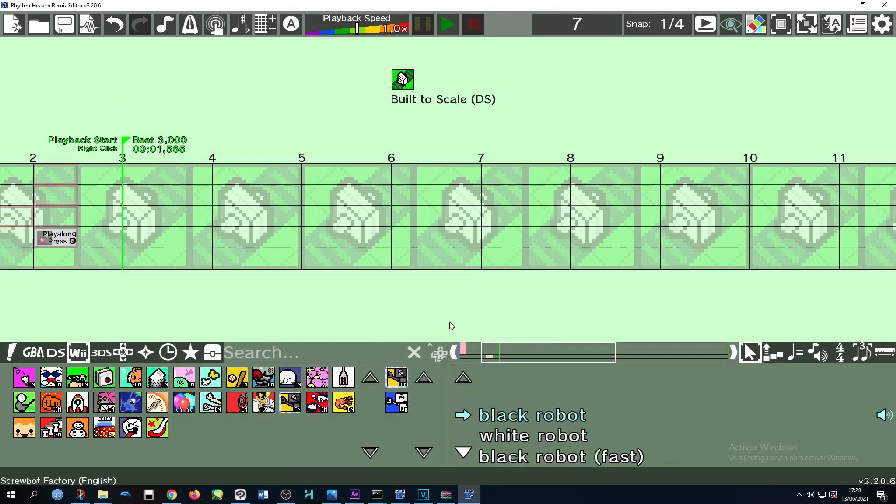
{"action": "left_click_drag", "start_coordinate": [523, 401], "coordinate": [522, 384]}
{"action": "left_click_drag", "start_coordinate": [619, 199], "coordinate": [440, 241]}
{"action": "left_click", "coordinate": [595, 243]}
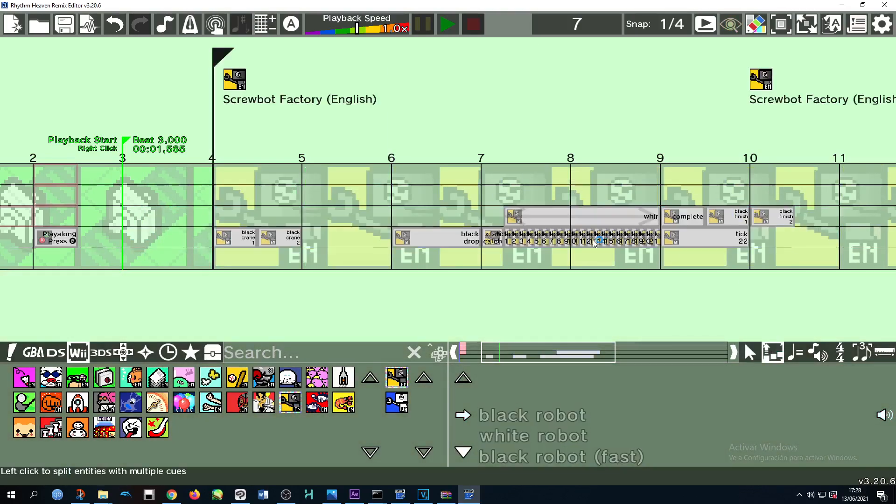
Delete all the split Screwbot Factory parts from the timeline
{"action": "left_click", "coordinate": [750, 359]}
{"action": "left_click_drag", "start_coordinate": [782, 257], "coordinate": [219, 195]}
{"action": "key", "text": "Delete"}
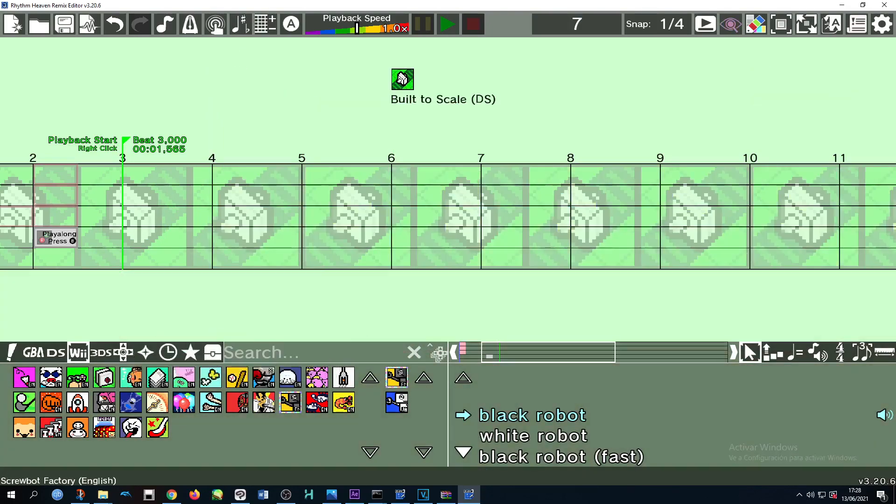
Place the Launch Party "red rocket (rocket)" cue at beat 4 and split it into its individual parts
{"action": "left_click", "coordinate": [77, 402]}
{"action": "left_click_drag", "start_coordinate": [567, 416], "coordinate": [220, 186]}
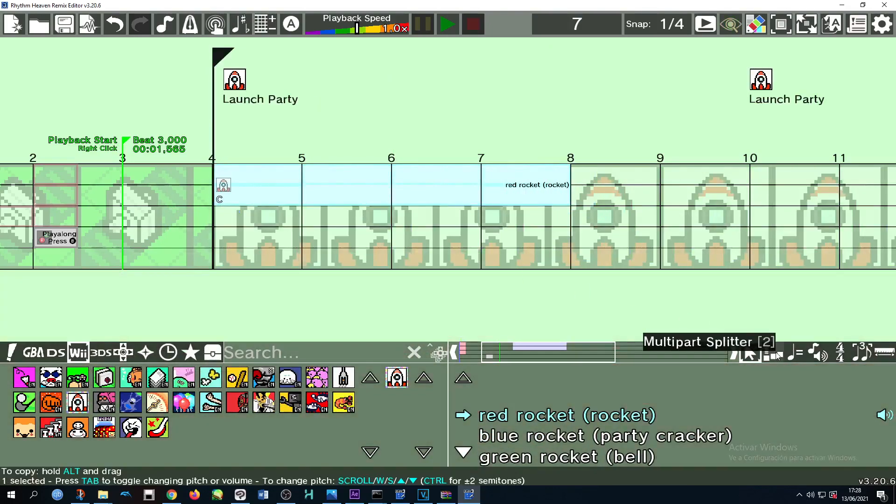
{"action": "left_click", "coordinate": [778, 357]}
{"action": "left_click", "coordinate": [461, 179]}
Move the rocket startup and blastoff parts to the fourth track, and delete all the Launch Party parts
{"action": "left_click", "coordinate": [751, 354]}
{"action": "left_click_drag", "start_coordinate": [239, 213], "coordinate": [593, 193]}
{"action": "left_click_drag", "start_coordinate": [531, 199], "coordinate": [532, 250]}
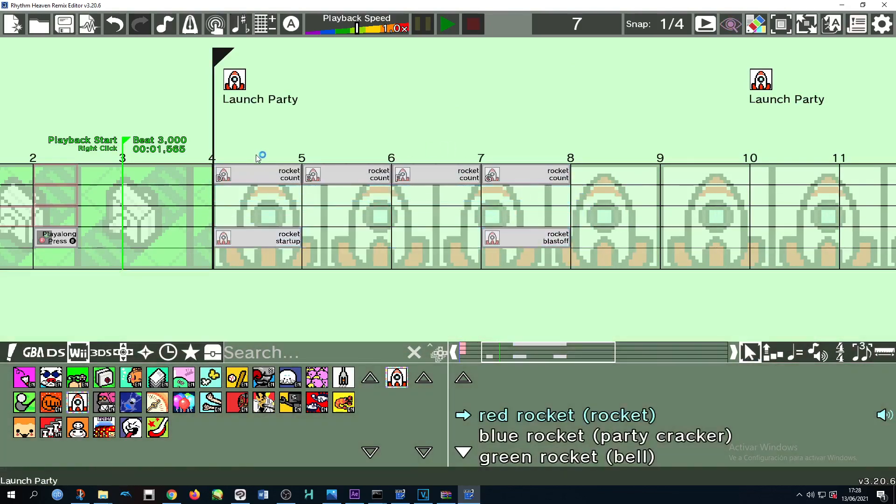
{"action": "left_click", "coordinate": [259, 178]}
{"action": "left_click_drag", "start_coordinate": [241, 143], "coordinate": [562, 320]}
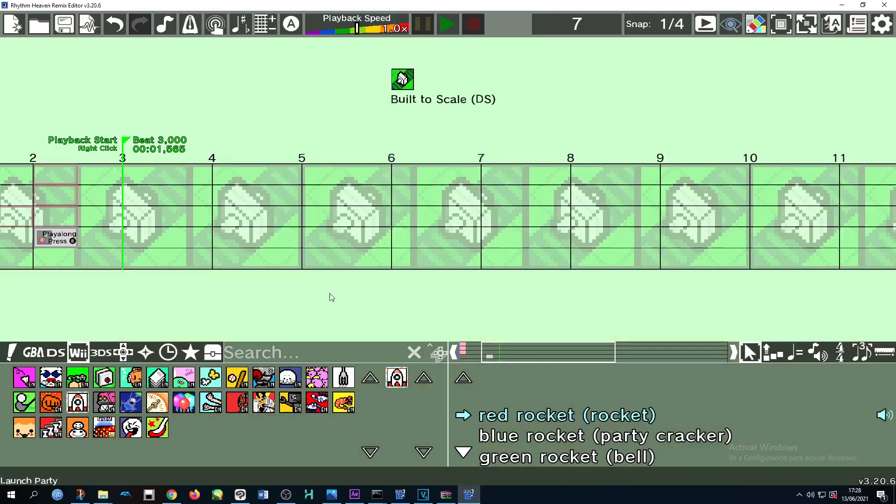
Switch between the Multipart Splitter and Tempo Change tools at the remix's start and return to the Selection tool
{"action": "left_click", "coordinate": [778, 354]}
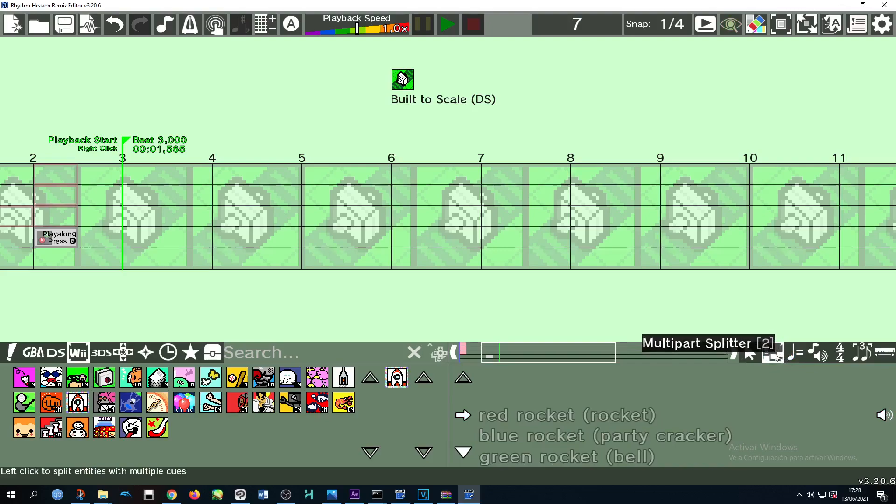
{"action": "left_click", "coordinate": [796, 355]}
{"action": "left_click", "coordinate": [508, 357]}
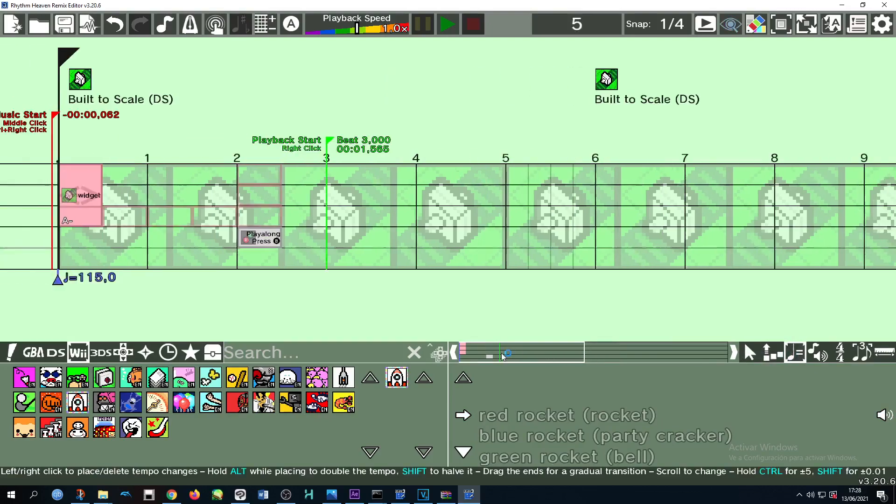
{"action": "left_click_drag", "start_coordinate": [508, 357], "coordinate": [488, 351]}
{"action": "key", "text": "2"}
{"action": "key", "text": "1"}
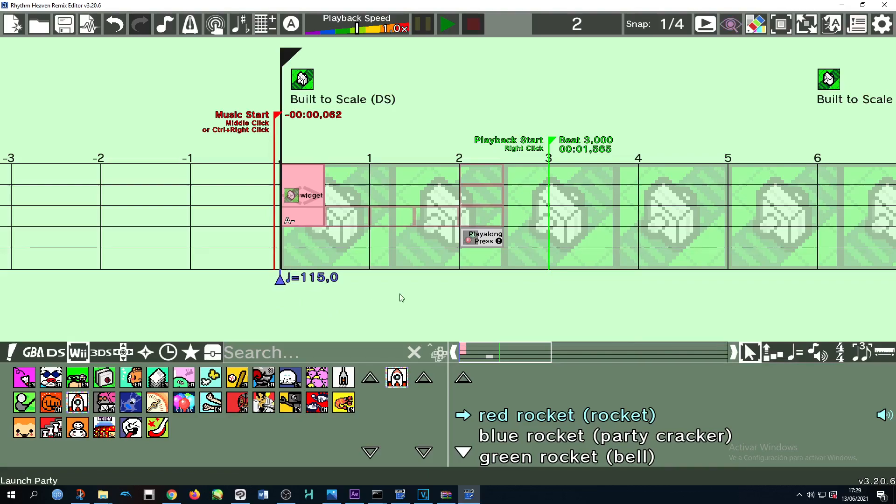
Add a 50% music volume change and a 4/4 time signature at beat 0
{"action": "left_click", "coordinate": [821, 356]}
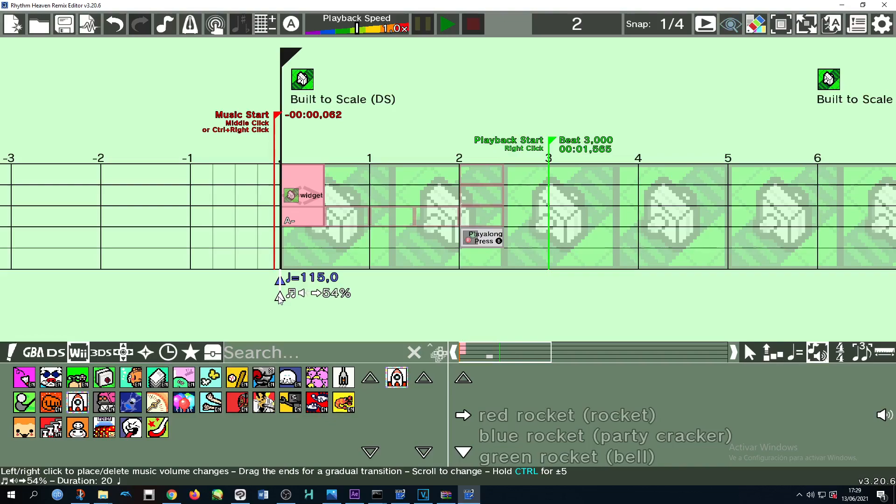
{"action": "scroll", "coordinate": [279, 298], "scroll_direction": "down", "scroll_amount": 1}
{"action": "left_click", "coordinate": [840, 353]}
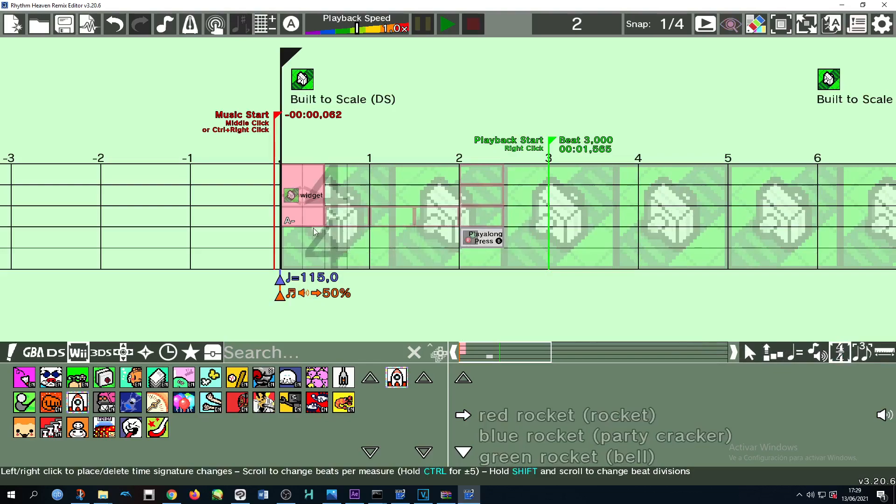
{"action": "left_click", "coordinate": [287, 225]}
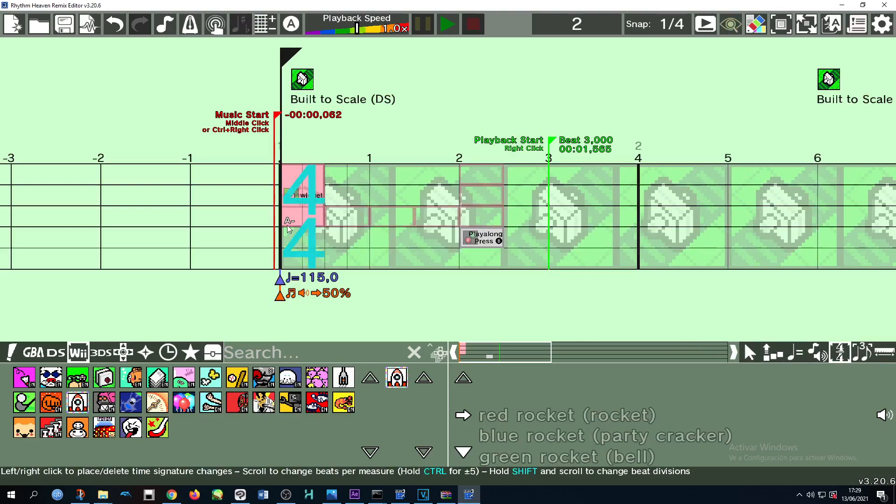
{"action": "left_click", "coordinate": [750, 352]}
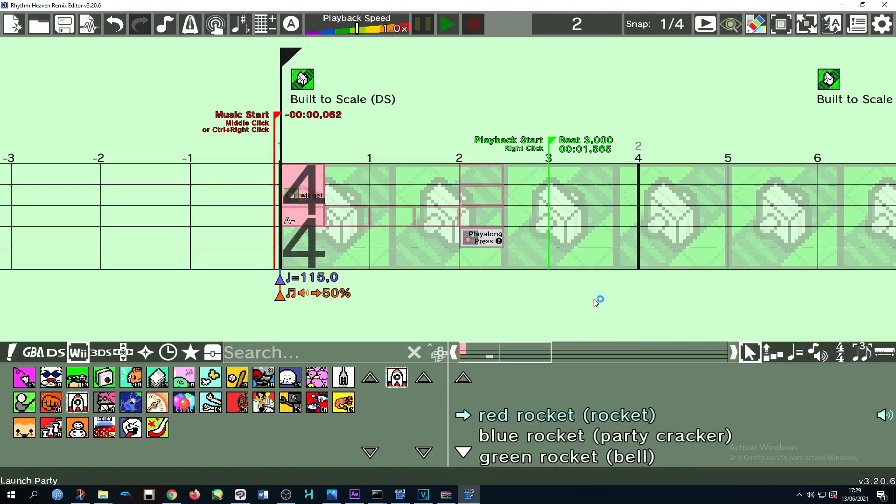
Play the remix from beat 0 and set the playback start to beat 4
{"action": "right_click", "coordinate": [315, 207]}
{"action": "left_click", "coordinate": [449, 26]}
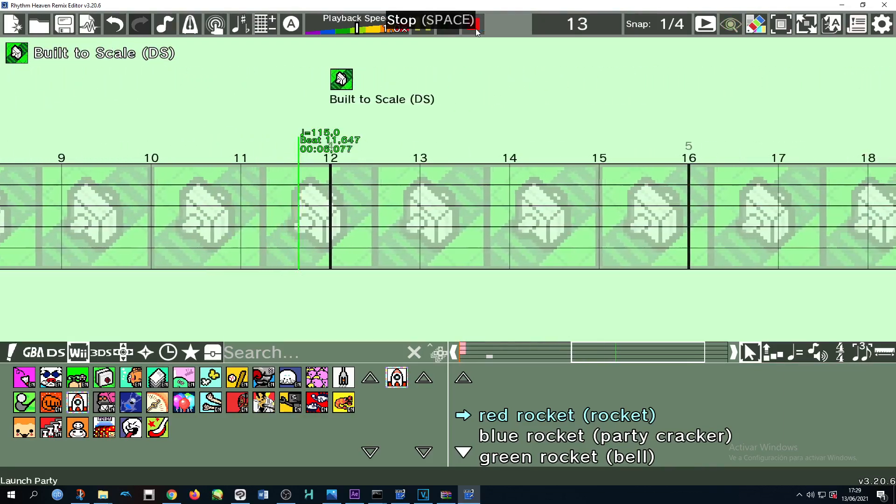
{"action": "left_click", "coordinate": [475, 29]}
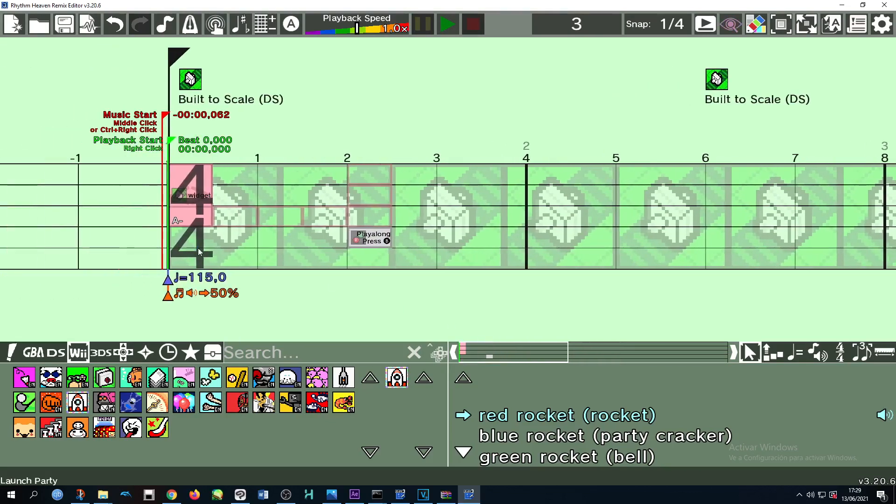
{"action": "left_click_drag", "start_coordinate": [505, 353], "coordinate": [493, 350]}
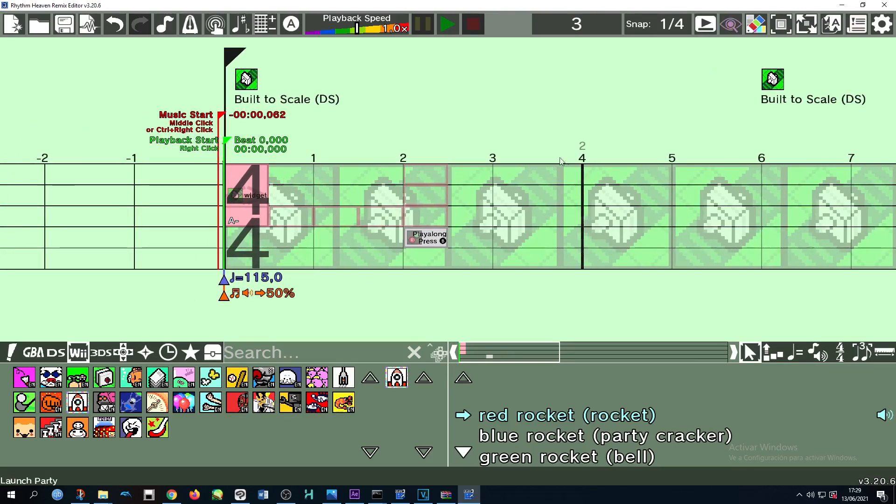
{"action": "right_click", "coordinate": [583, 178]}
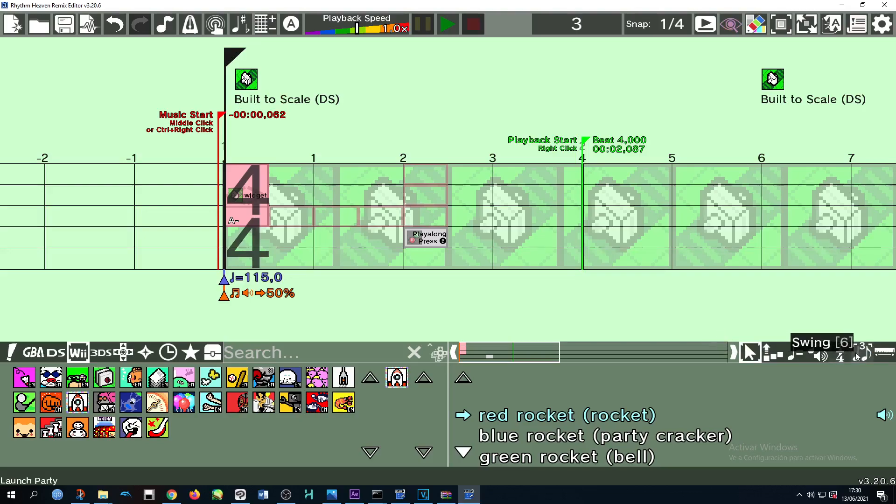
Place a tempo change of 115 at beat 8 and set its swing to Hard Swing, 75%
{"action": "left_click", "coordinate": [857, 353]}
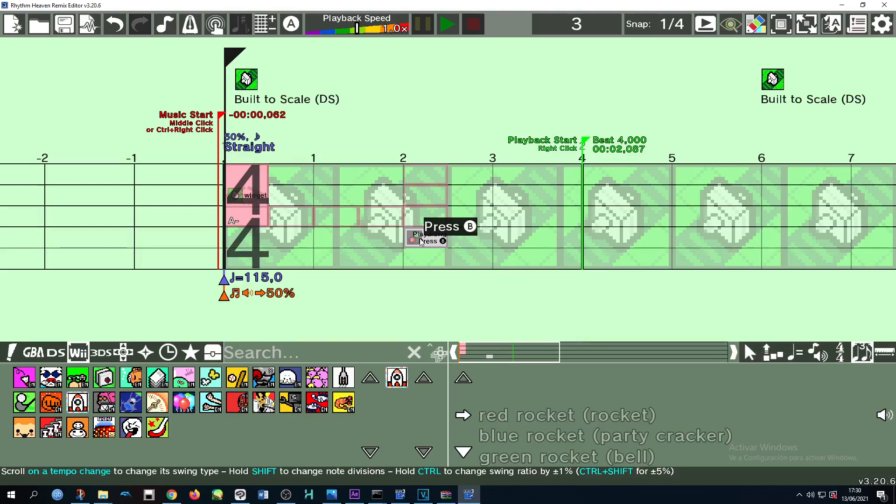
{"action": "left_click_drag", "start_coordinate": [519, 352], "coordinate": [535, 353]}
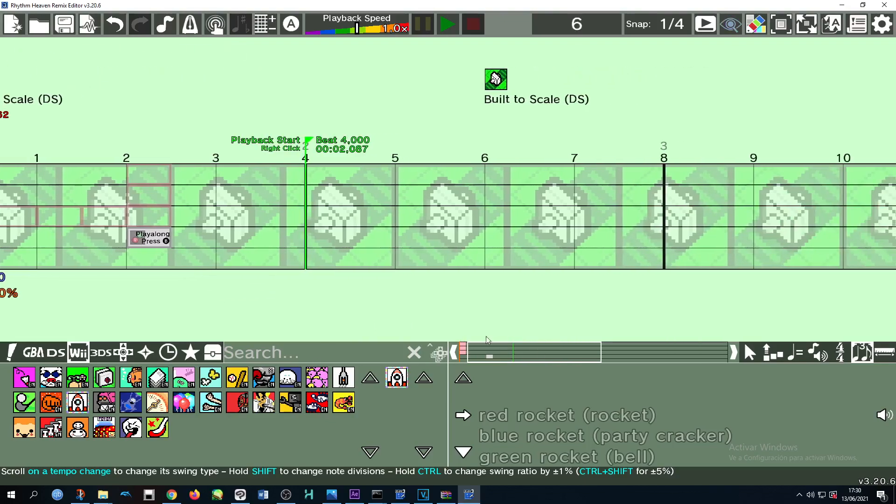
{"action": "left_click", "coordinate": [797, 355]}
{"action": "left_click", "coordinate": [671, 293]}
{"action": "key", "text": "6"}
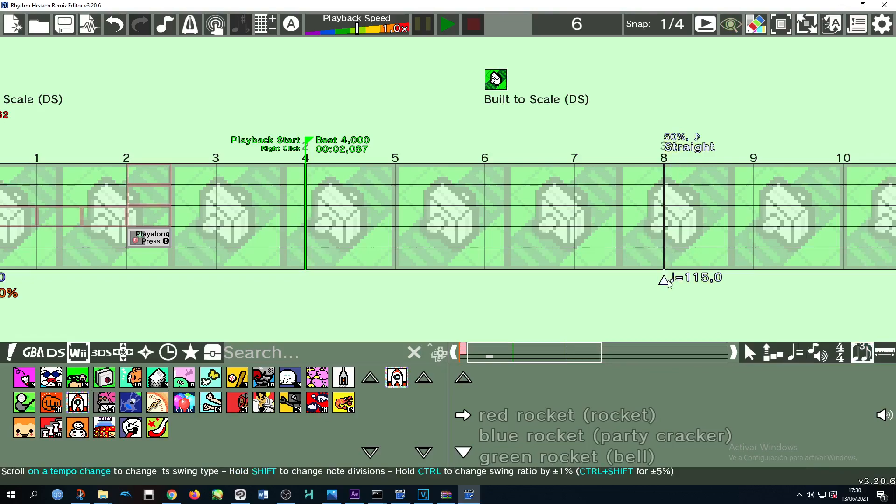
{"action": "scroll", "coordinate": [671, 281], "scroll_direction": "up", "scroll_amount": 4}
{"action": "scroll", "coordinate": [674, 279], "scroll_direction": "down", "scroll_amount": 4}
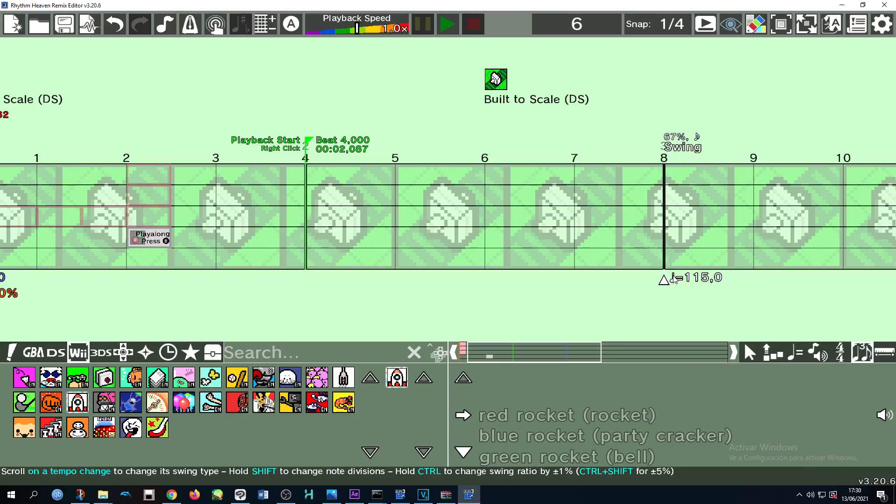
{"action": "scroll", "coordinate": [672, 279], "scroll_direction": "up", "scroll_amount": 3}
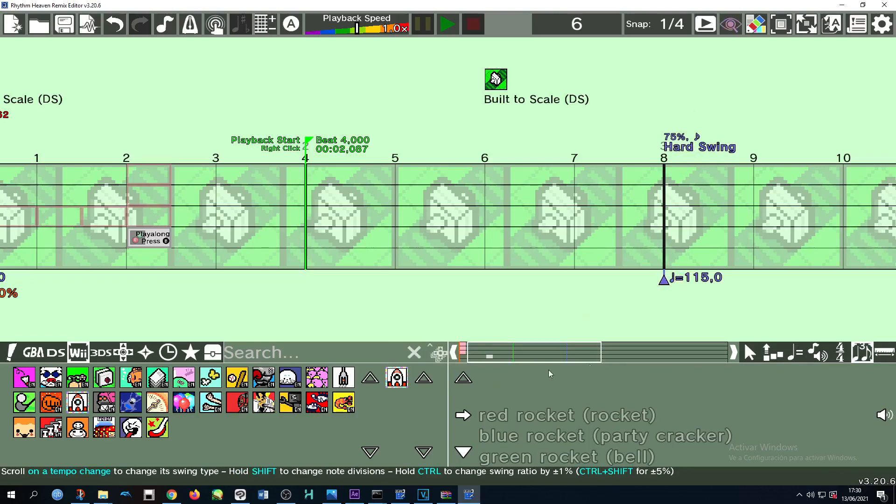
{"action": "left_click", "coordinate": [750, 353]}
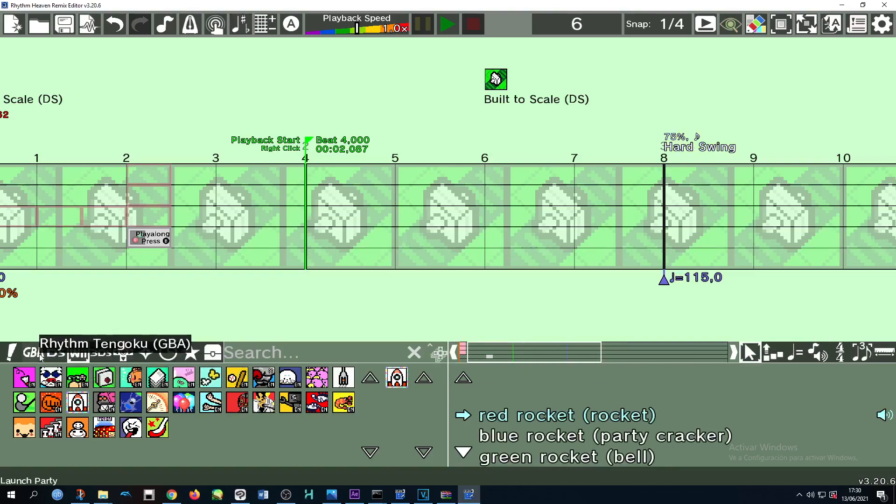
Browse the DS, Wii and 3DS game categories, ending on the DS one
{"action": "left_click", "coordinate": [55, 356]}
{"action": "left_click", "coordinate": [77, 356]}
{"action": "left_click", "coordinate": [104, 357]}
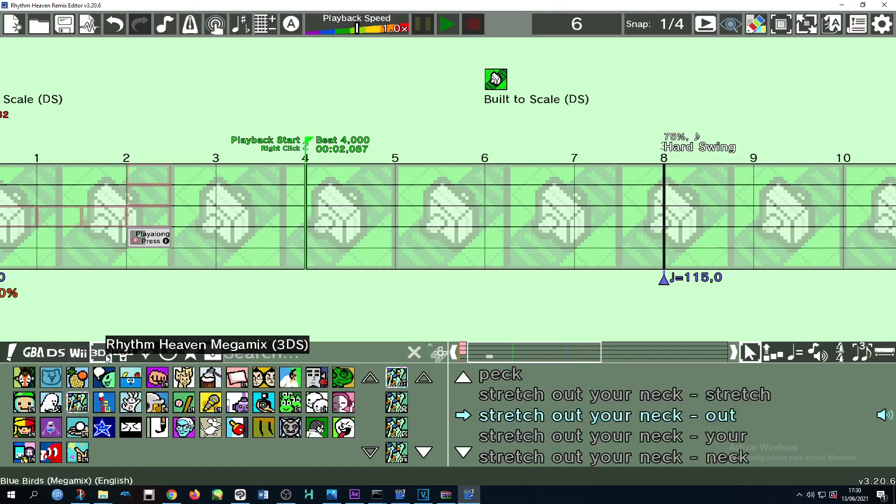
{"action": "left_click", "coordinate": [64, 352]}
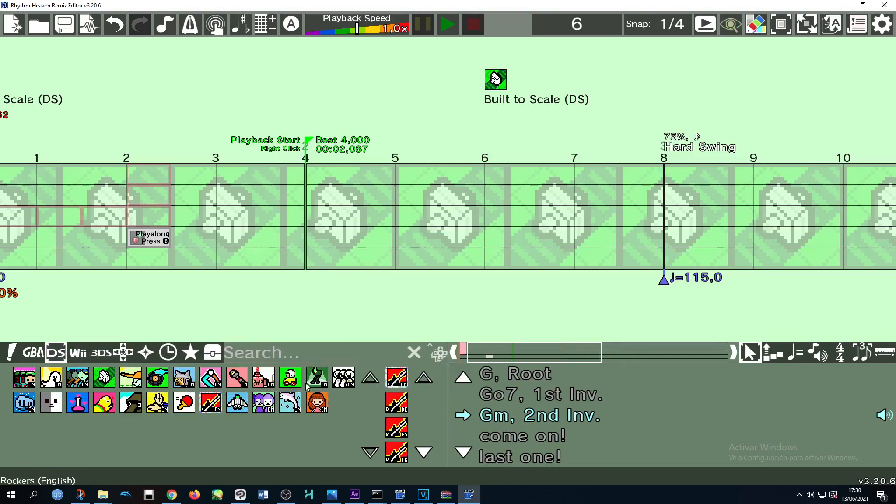
Place the small robot cue from the English version of Fillbots (DS) on the timeline at beat 3
{"action": "left_click", "coordinate": [263, 379]}
{"action": "left_click", "coordinate": [397, 427]}
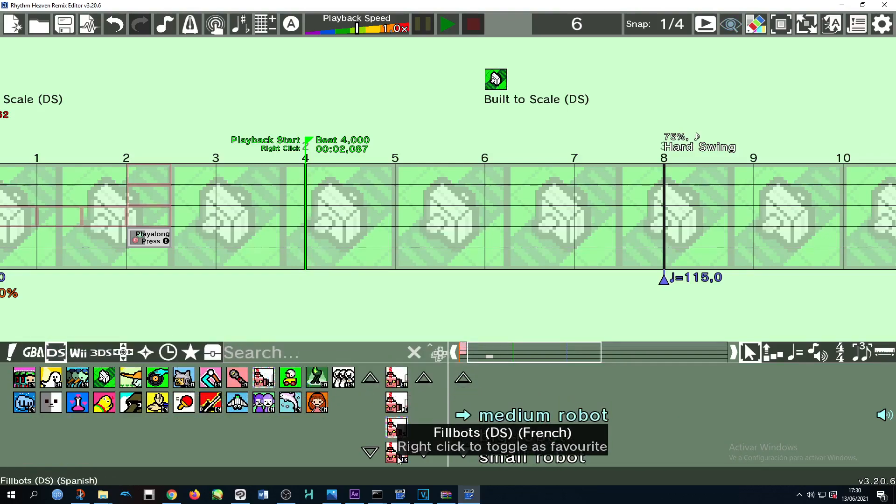
{"action": "left_click", "coordinate": [397, 378]}
{"action": "scroll", "coordinate": [889, 416], "scroll_direction": "down", "scroll_amount": 2}
{"action": "left_click_drag", "start_coordinate": [890, 416], "coordinate": [218, 226]}
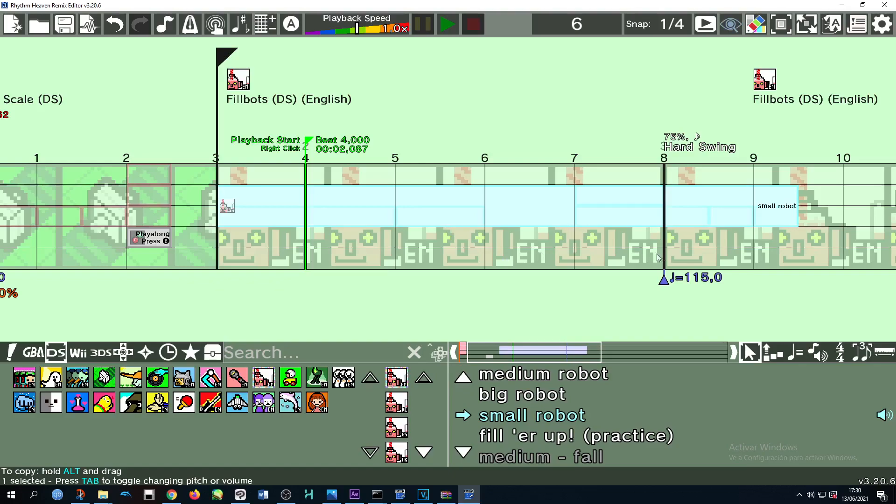
Add a tempo change of 115 at beat 12 and set the swing at beat 8 to Straight, 50%
{"action": "left_click", "coordinate": [578, 357]}
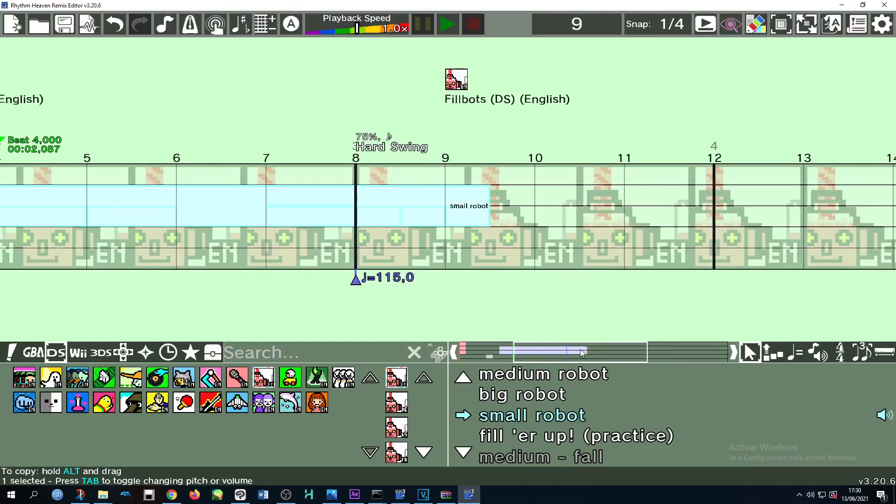
{"action": "left_click", "coordinate": [797, 357]}
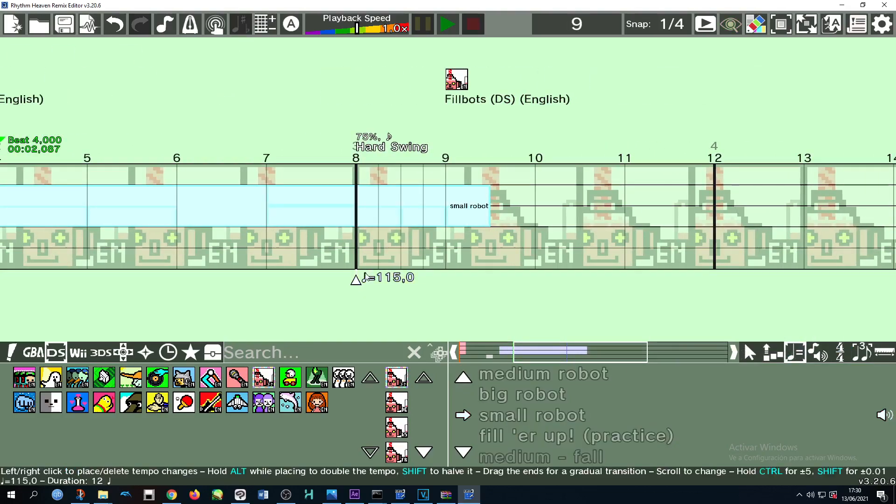
{"action": "left_click", "coordinate": [717, 286]}
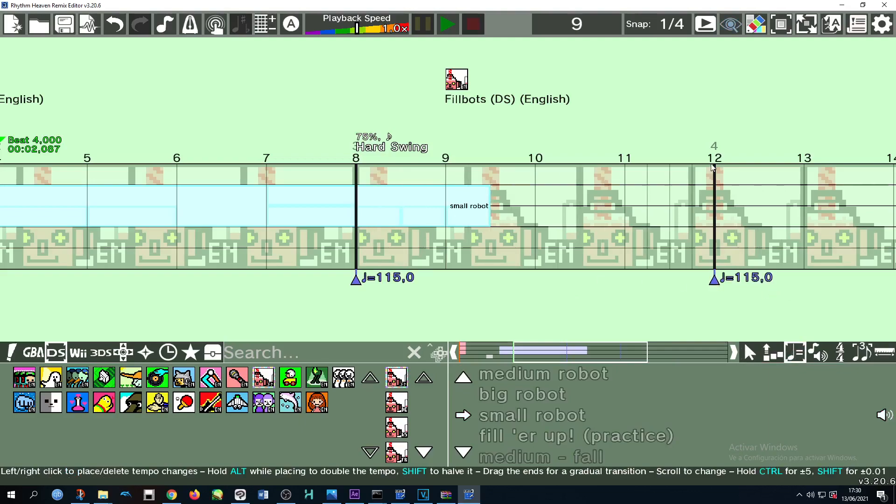
{"action": "key", "text": "6"}
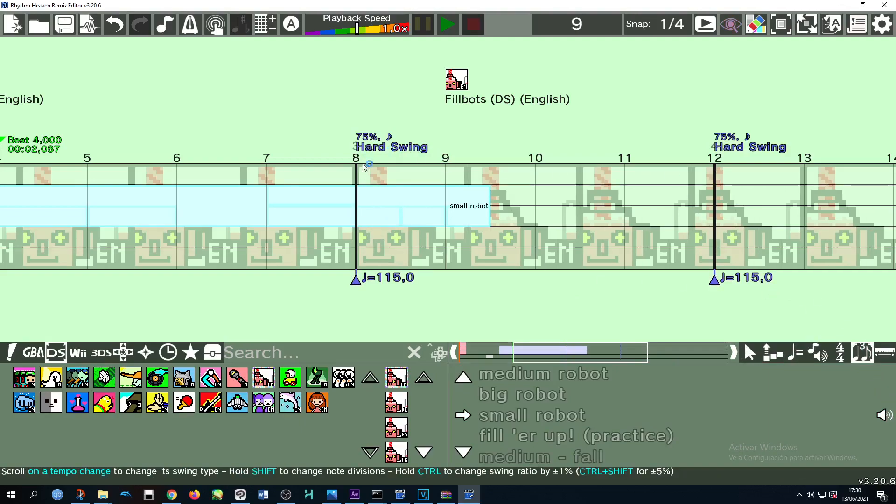
{"action": "scroll", "coordinate": [355, 279], "scroll_direction": "down", "scroll_amount": 1}
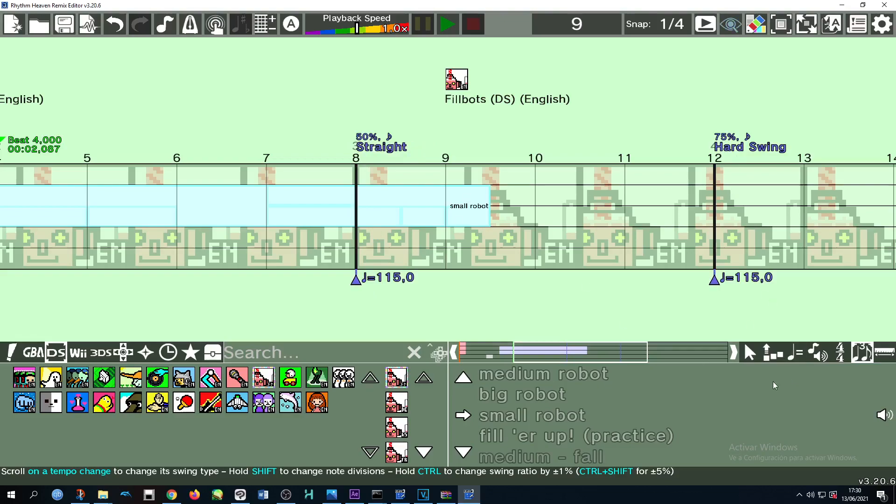
Place a second small robot cue from Fillbots (DS) (English) on the timeline at beat 12
{"action": "left_click", "coordinate": [750, 353]}
{"action": "key", "text": "d"}
{"action": "scroll", "coordinate": [571, 404], "scroll_direction": "up", "scroll_amount": 1}
{"action": "scroll", "coordinate": [571, 405], "scroll_direction": "up", "scroll_amount": 1}
{"action": "left_click_drag", "start_coordinate": [563, 415], "coordinate": [486, 443]}
{"action": "scroll", "coordinate": [534, 433], "scroll_direction": "down", "scroll_amount": 2}
{"action": "left_click_drag", "start_coordinate": [536, 433], "coordinate": [423, 201]}
Play the remix to hear both small robot cues and stop the playback
{"action": "left_click", "coordinate": [445, 24]}
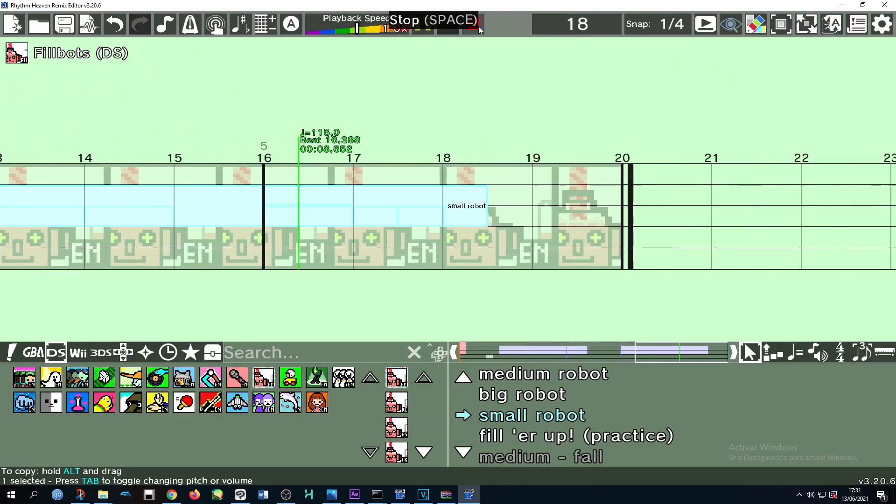
{"action": "left_click", "coordinate": [466, 31]}
{"action": "left_click_drag", "start_coordinate": [693, 358], "coordinate": [682, 356]}
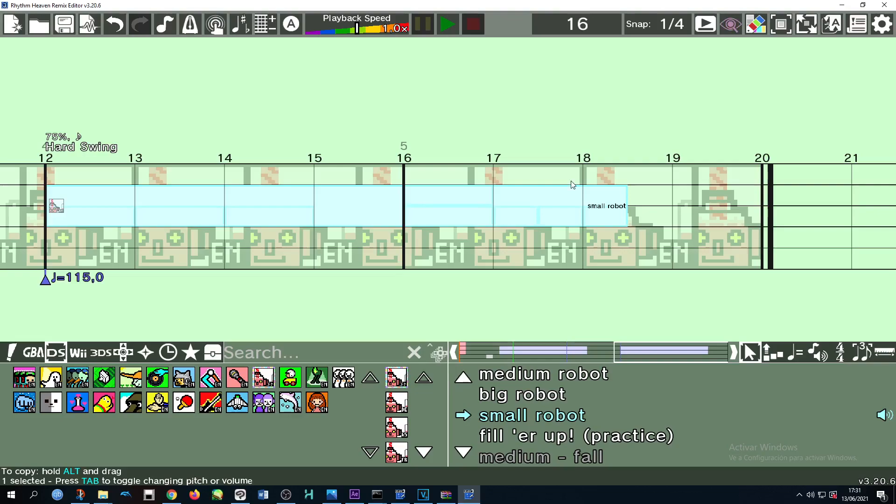
{"action": "left_click_drag", "start_coordinate": [597, 353], "coordinate": [561, 354]}
Switch to YouTube in Chrome and search for "electro swing hat in time"
{"action": "left_click", "coordinate": [172, 495]}
{"action": "left_click", "coordinate": [393, 8]}
{"action": "left_click", "coordinate": [391, 42]}
{"action": "type", "text": "ELECTROSIW"}
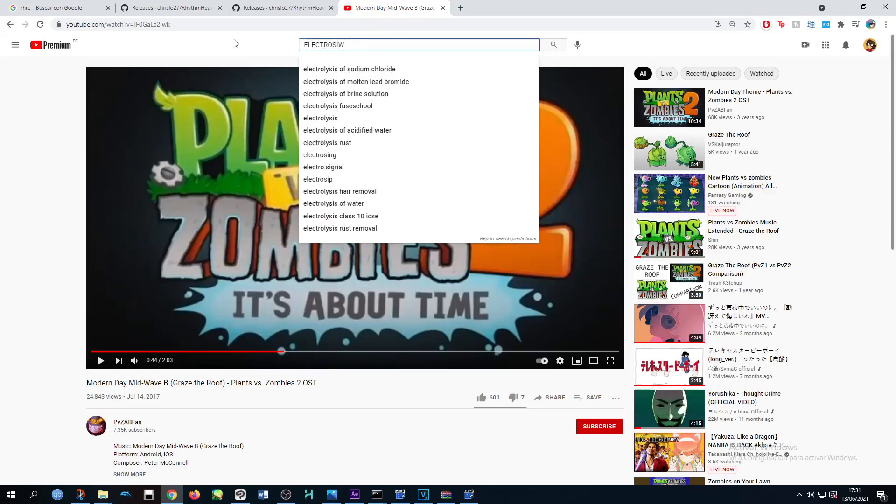
{"action": "key", "text": "BackSpace"}
{"action": "key", "text": "BackSpace"}
{"action": "type", "text": "wing "}
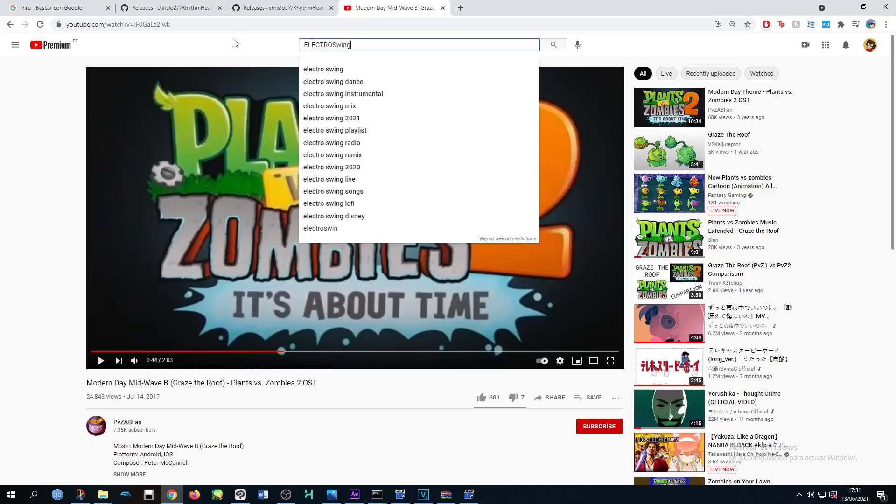
{"action": "type", "text": "hat in"}
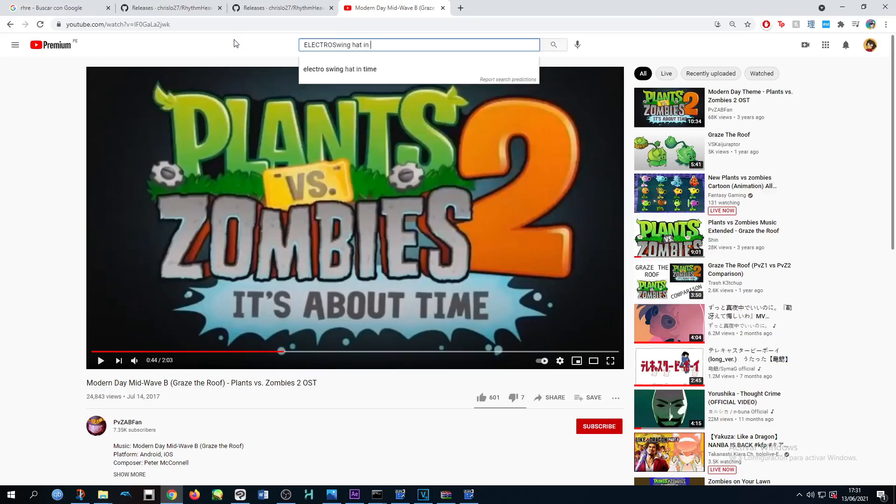
{"action": "key", "text": "Down"}
{"action": "key", "text": "Return"}
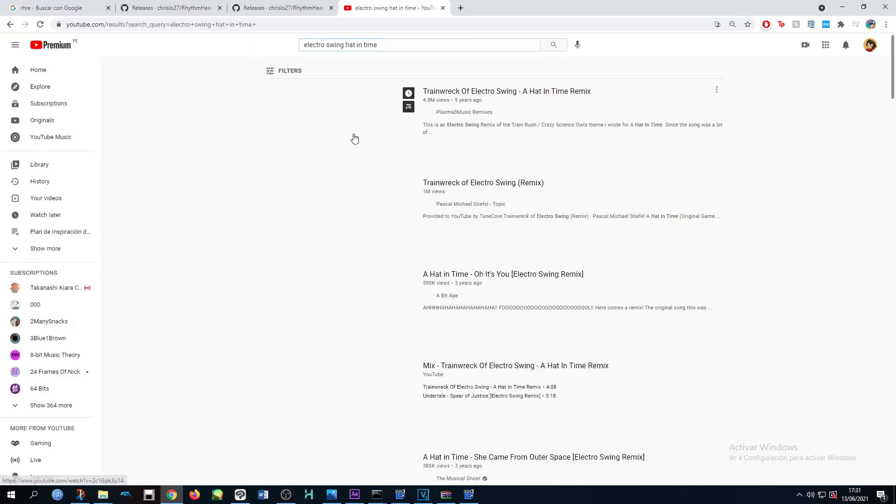
Play the video "Trainwreck Of Electro Swing - A Hat In Time Remix", pause it and return to the Rhythm Heaven Remix Editor project
{"action": "left_click", "coordinate": [333, 144]}
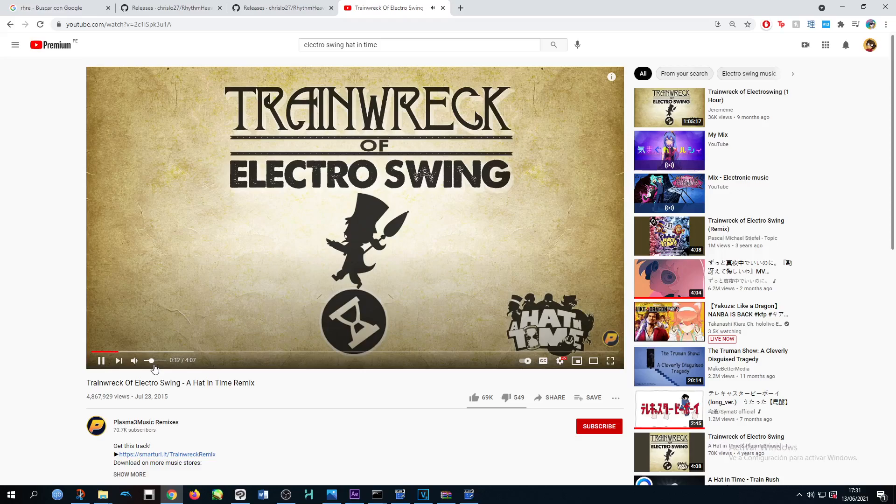
{"action": "left_click", "coordinate": [301, 259]}
{"action": "left_click", "coordinate": [401, 495]}
{"action": "left_click_drag", "start_coordinate": [528, 353], "coordinate": [461, 358]}
{"action": "left_click", "coordinate": [469, 496]}
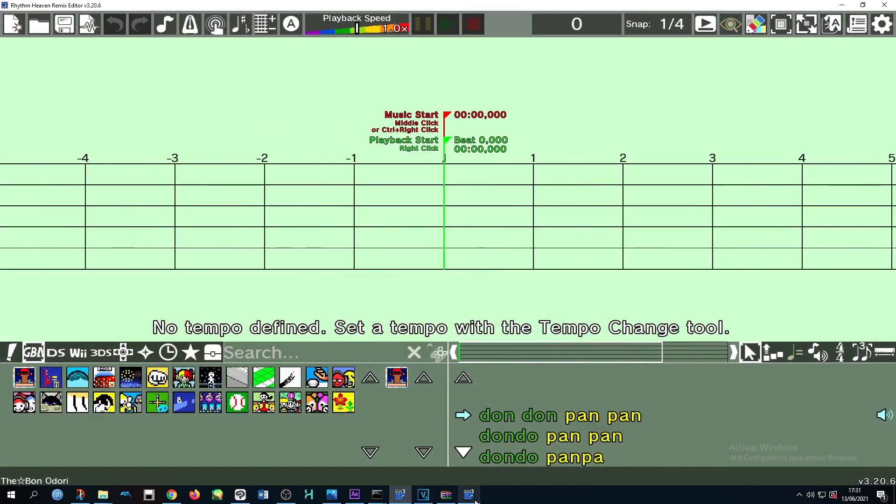
{"action": "left_click_drag", "start_coordinate": [570, 348], "coordinate": [670, 360]}
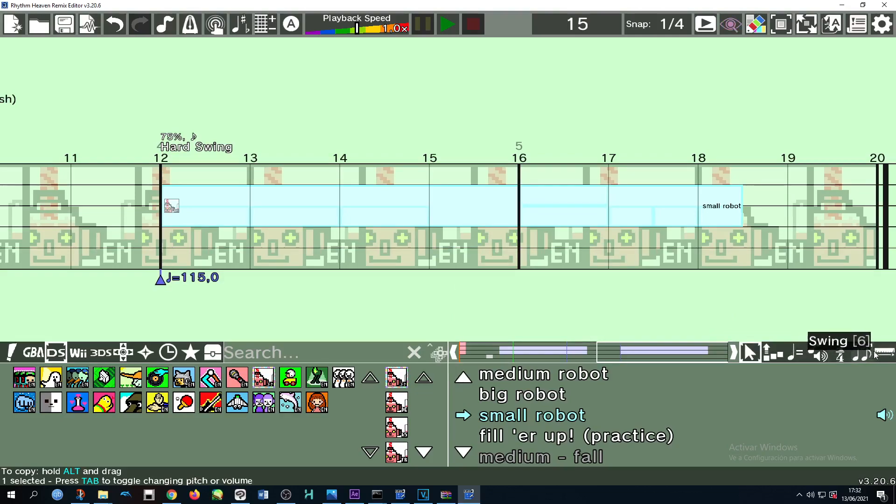
Measure beat distances below the timeline from beat 3 with the Ruler tool and return to the Selection tool
{"action": "key", "text": "Home"}
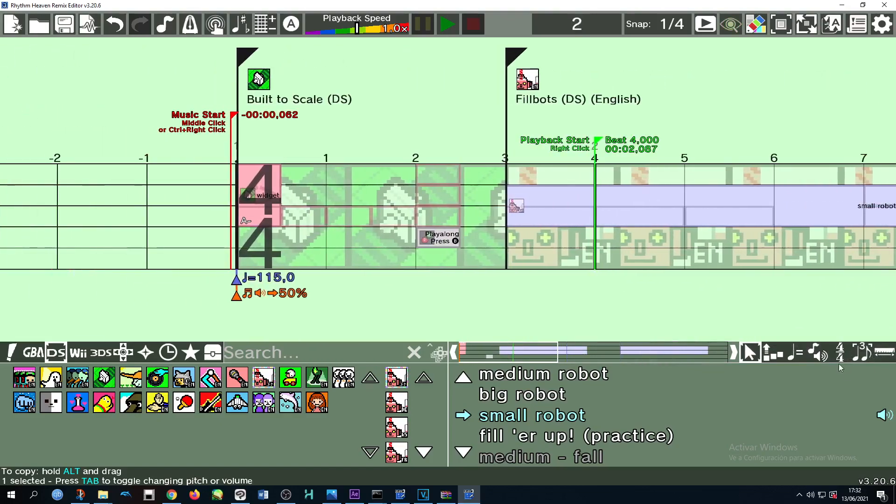
{"action": "left_click", "coordinate": [885, 353]}
{"action": "left_click_drag", "start_coordinate": [628, 352], "coordinate": [513, 352]}
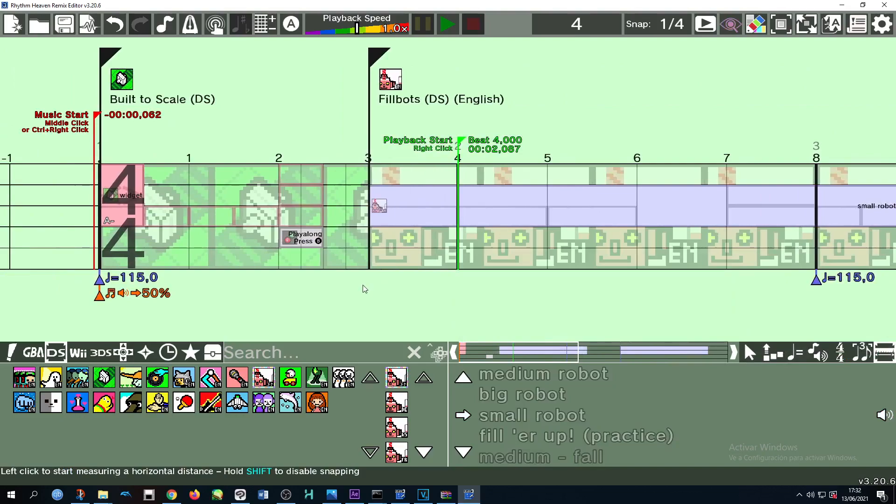
{"action": "left_click", "coordinate": [374, 285]}
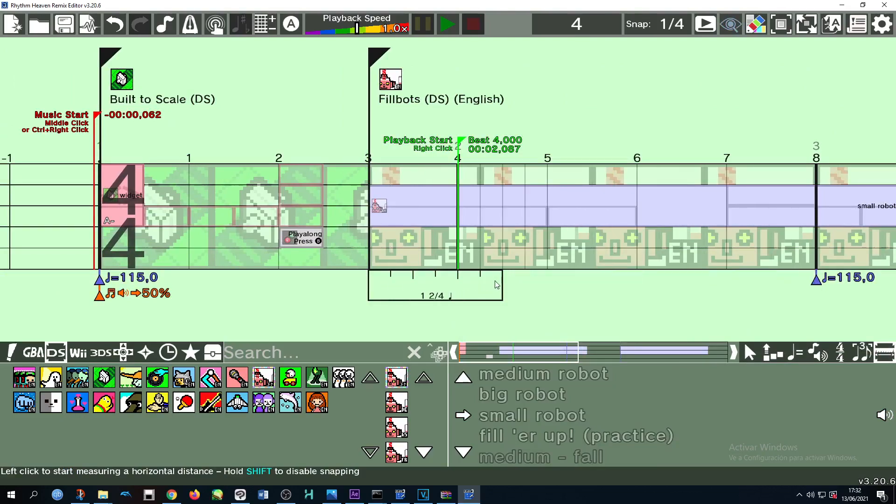
{"action": "left_click_drag", "start_coordinate": [788, 300], "coordinate": [822, 297]}
{"action": "left_click_drag", "start_coordinate": [437, 278], "coordinate": [598, 284]}
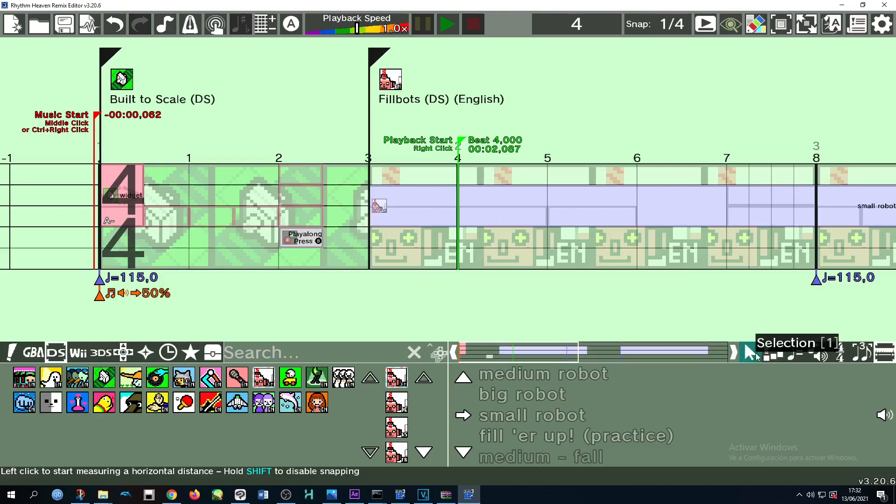
{"action": "left_click", "coordinate": [750, 353]}
{"action": "left_click_drag", "start_coordinate": [614, 353], "coordinate": [522, 350]}
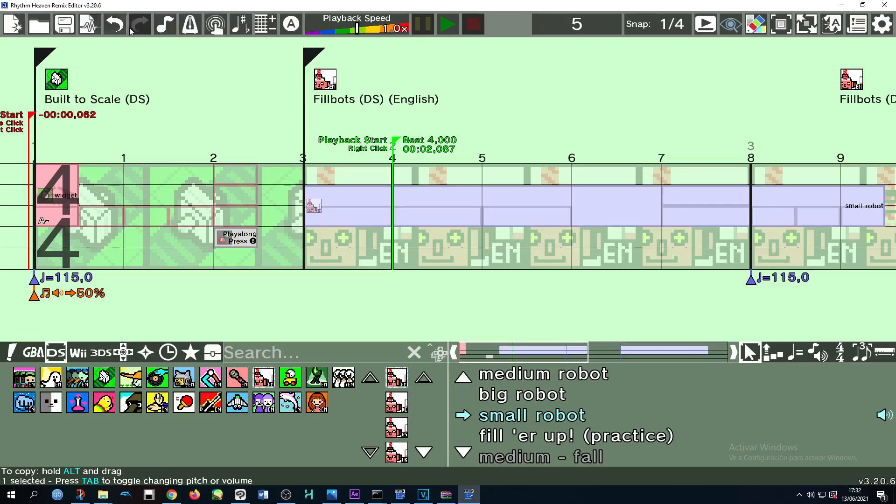
Open the file dialog for saving the remix and close it without saving
{"action": "left_click", "coordinate": [72, 31]}
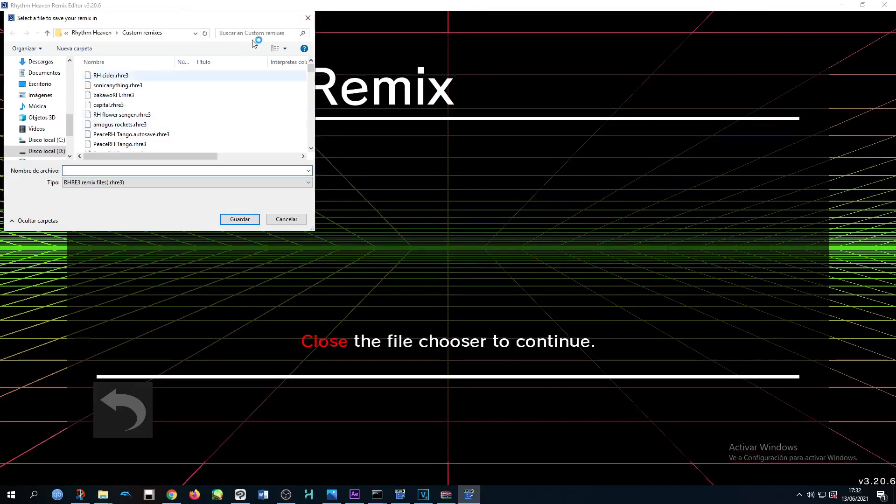
{"action": "left_click", "coordinate": [306, 18]}
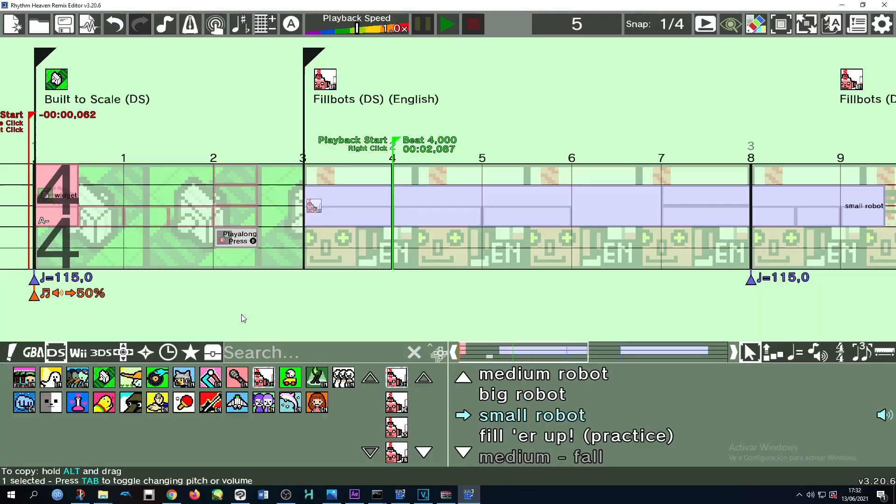
Try trimming the export range on the Export Remix screen, reset it to the full remix and leave without exporting
{"action": "left_click", "coordinate": [89, 24]}
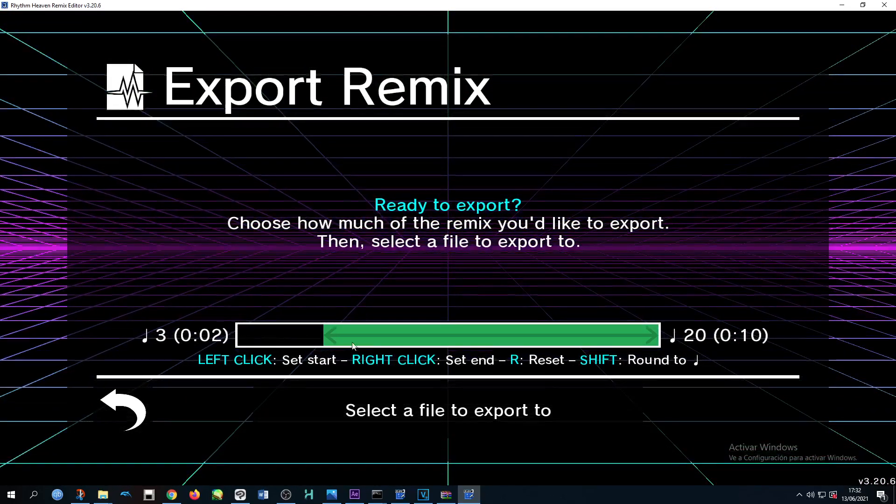
{"action": "key", "text": "r"}
{"action": "left_click_drag", "start_coordinate": [318, 341], "coordinate": [306, 341]}
{"action": "key", "text": "r"}
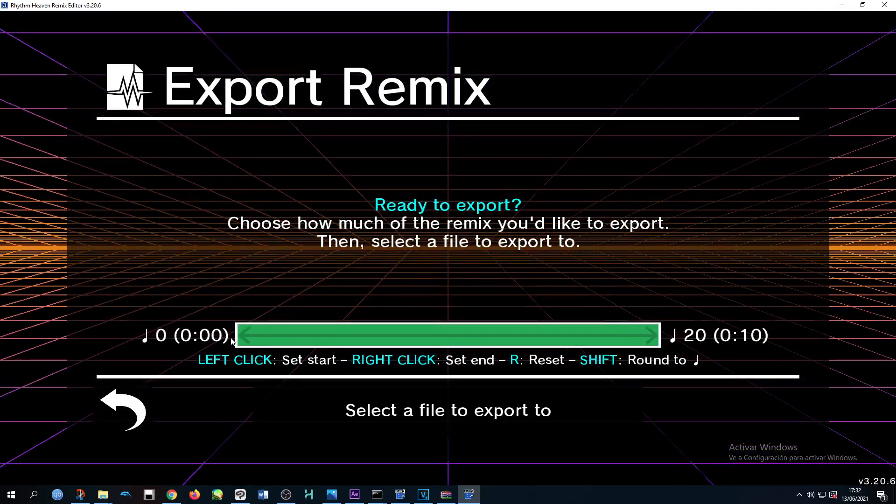
{"action": "left_click", "coordinate": [248, 336]}
{"action": "left_click_drag", "start_coordinate": [271, 335], "coordinate": [155, 335]}
{"action": "right_click", "coordinate": [584, 344]}
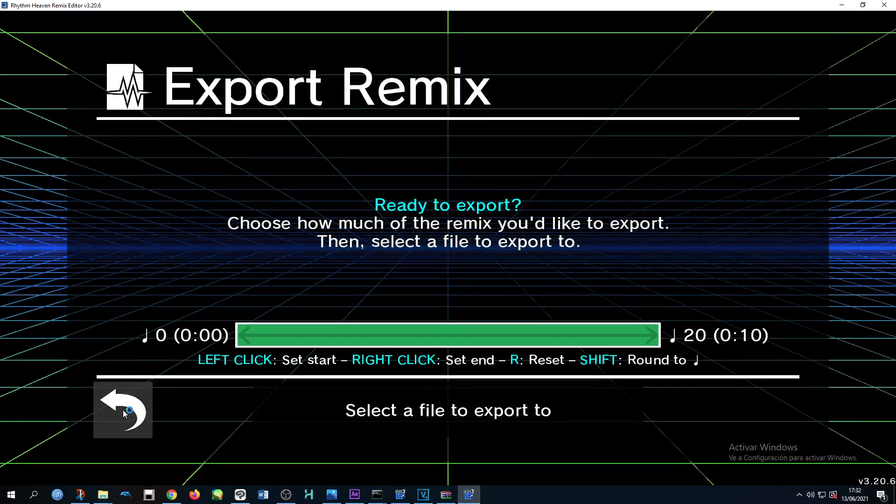
{"action": "left_click", "coordinate": [122, 410]}
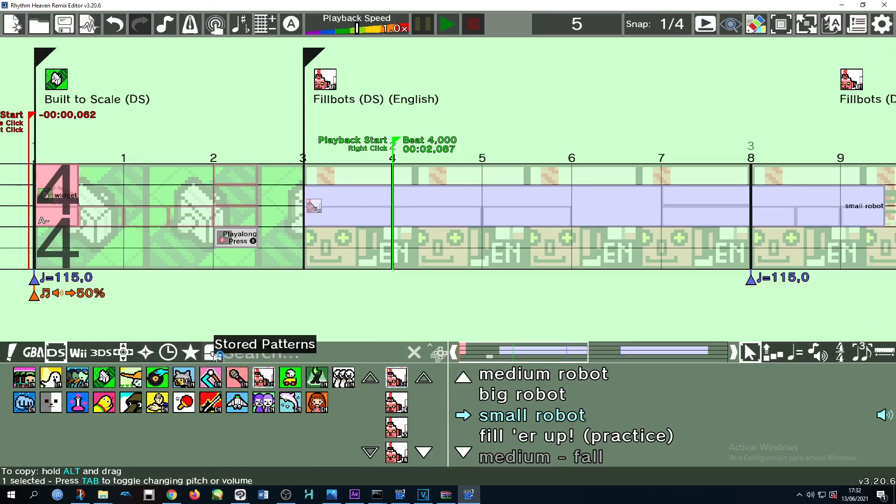
Select the Blue Birds (DS) (English) game and bring up the OBS window
{"action": "left_click", "coordinate": [77, 377]}
{"action": "left_click_drag", "start_coordinate": [551, 352], "coordinate": [503, 356]}
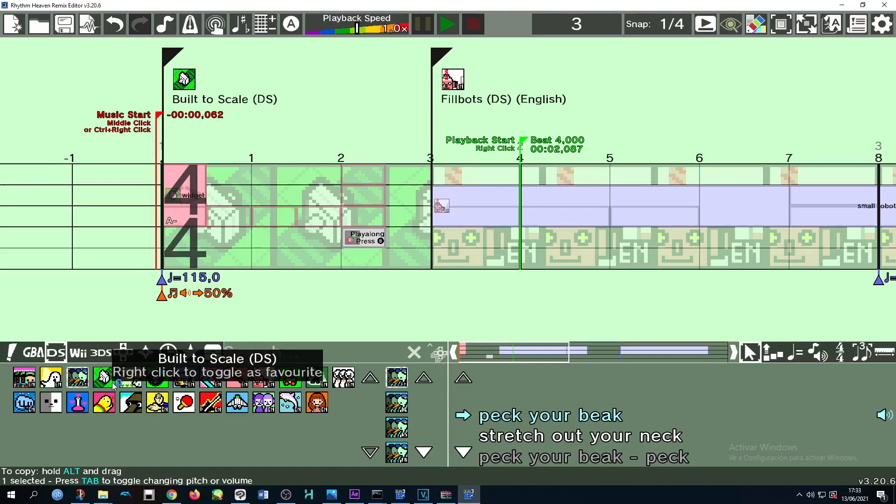
{"action": "left_click_drag", "start_coordinate": [542, 356], "coordinate": [490, 357]}
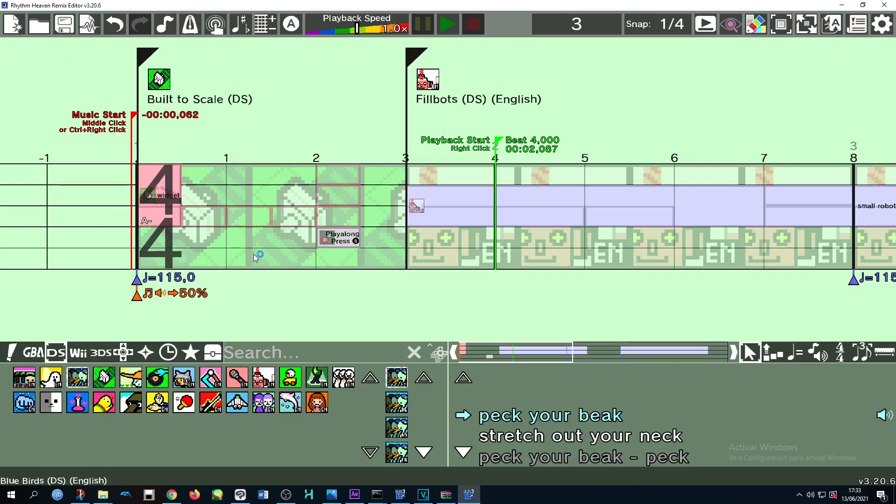
{"action": "left_click", "coordinate": [287, 495]}
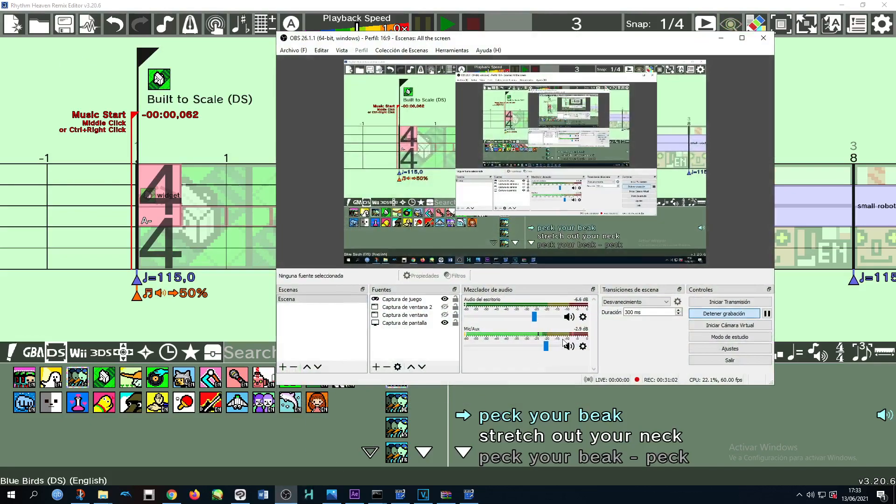